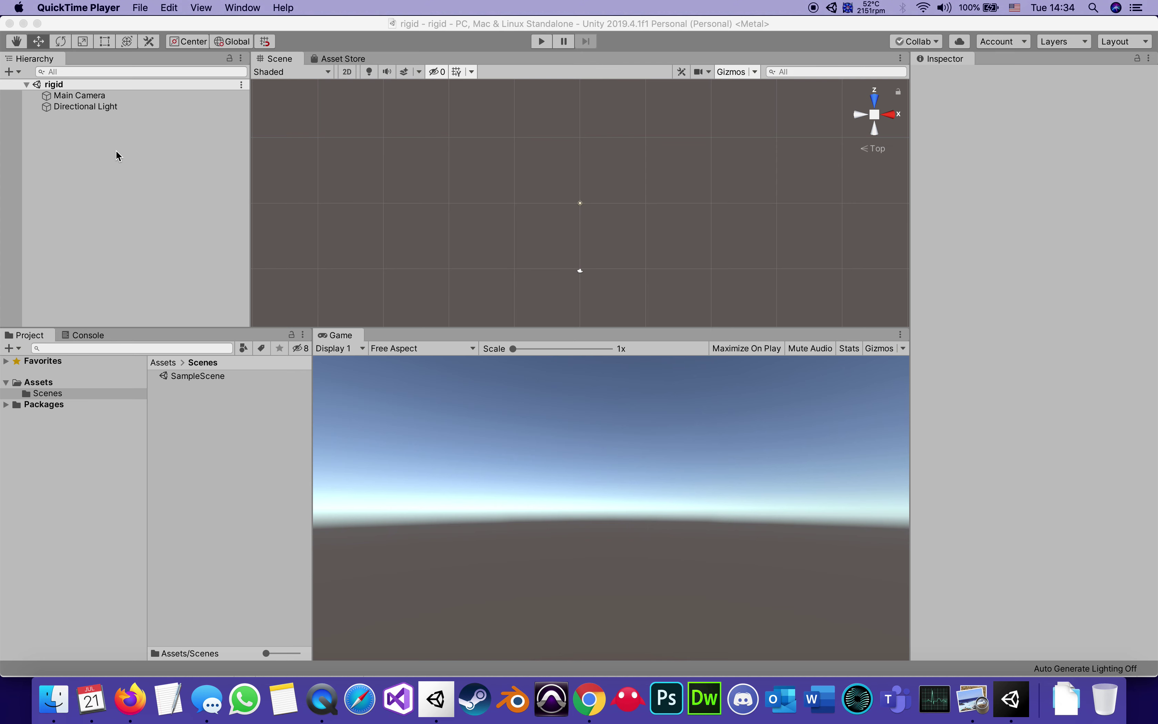
Add a 3D cube to the rigid scene
click(104, 154)
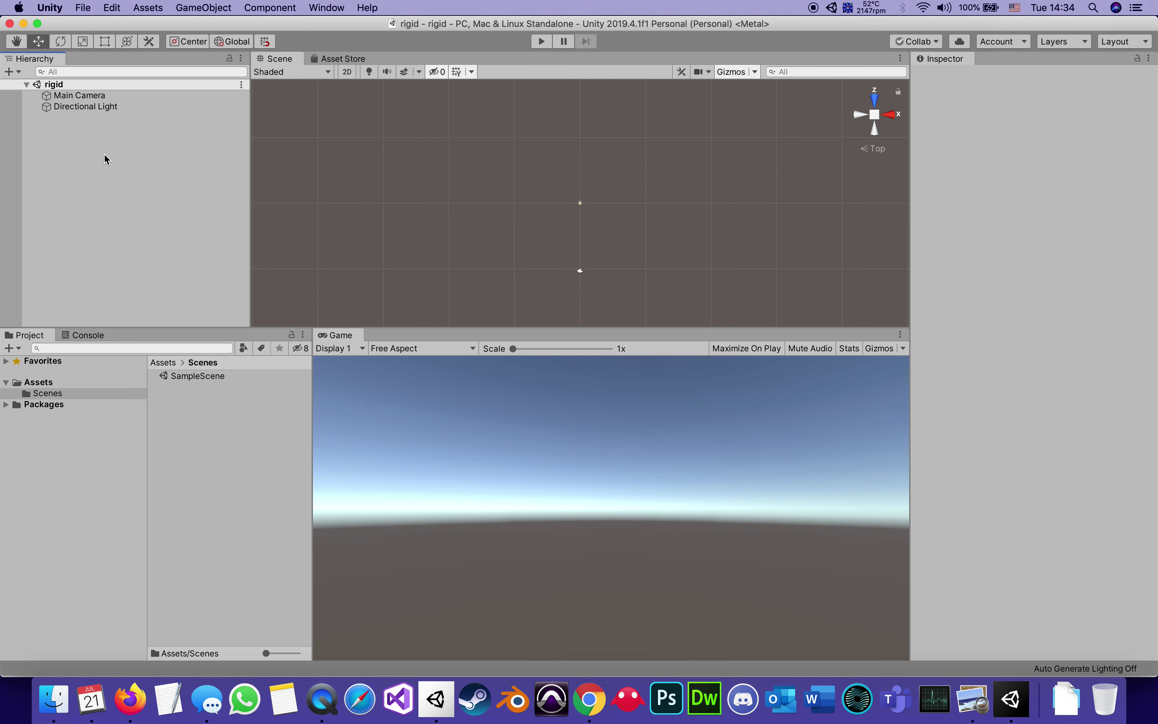
right_click(83, 148)
mouse_move(108, 287)
click(217, 284)
scroll(556, 232, up, 5)
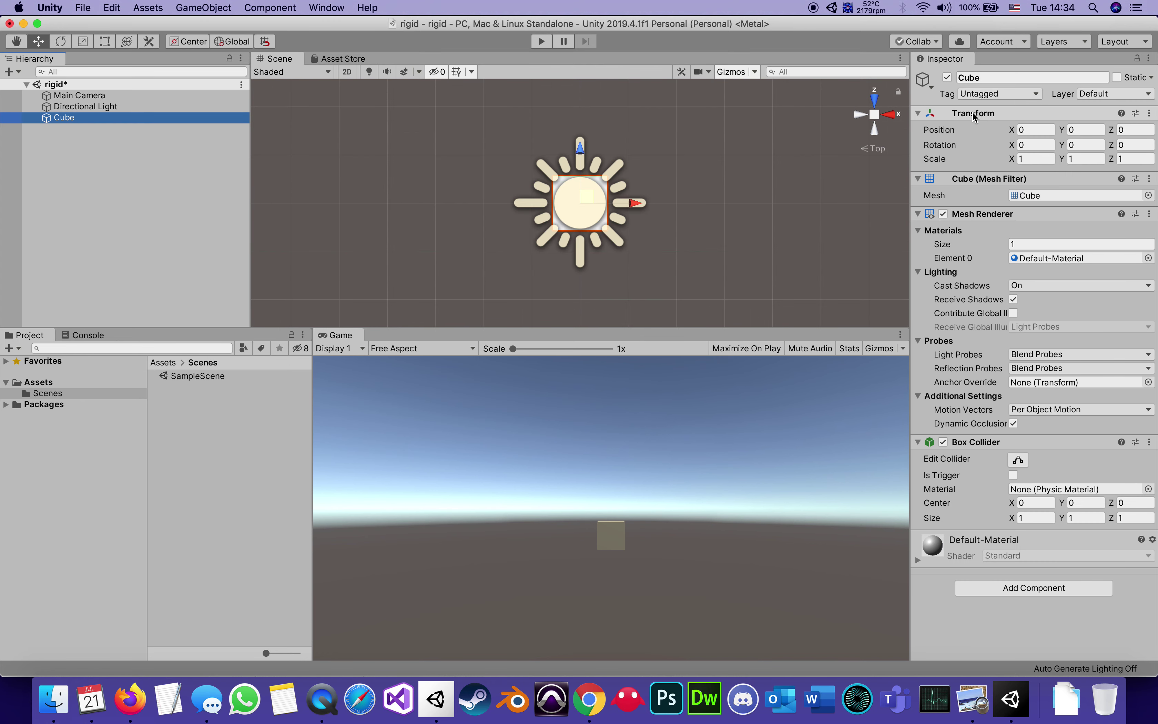
Move the Main Camera closer to the cube and sideways, to about X 1.17 and Z -3.47
click(55, 98)
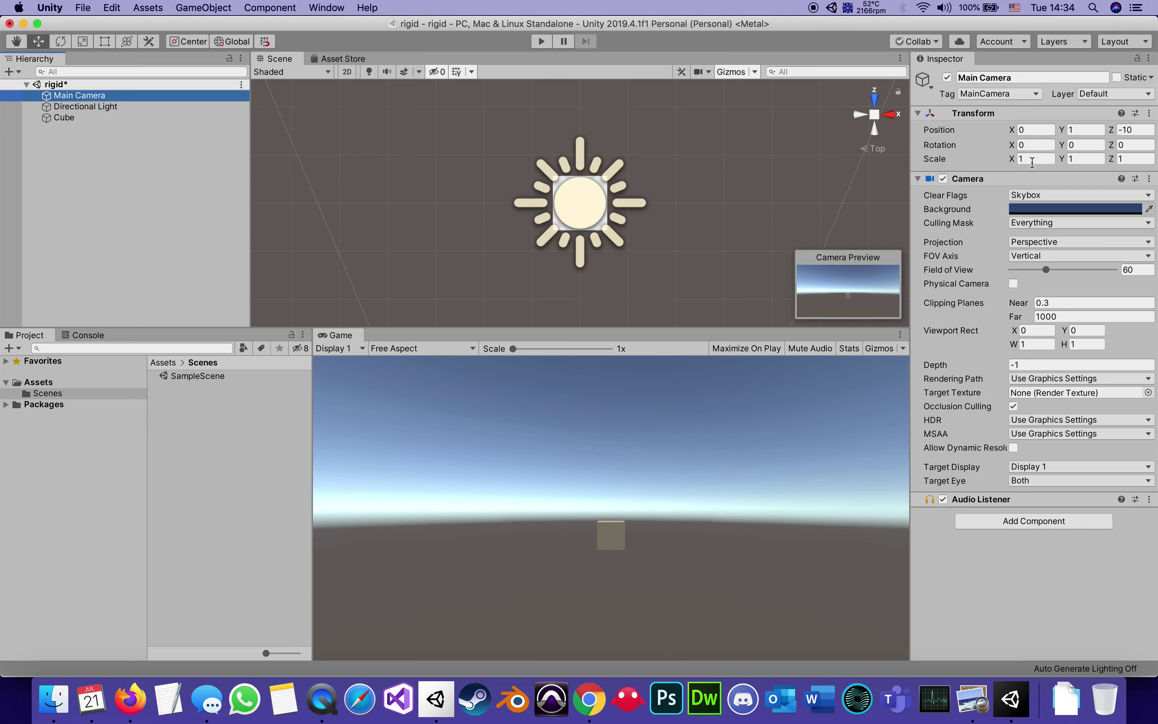
click(1110, 130)
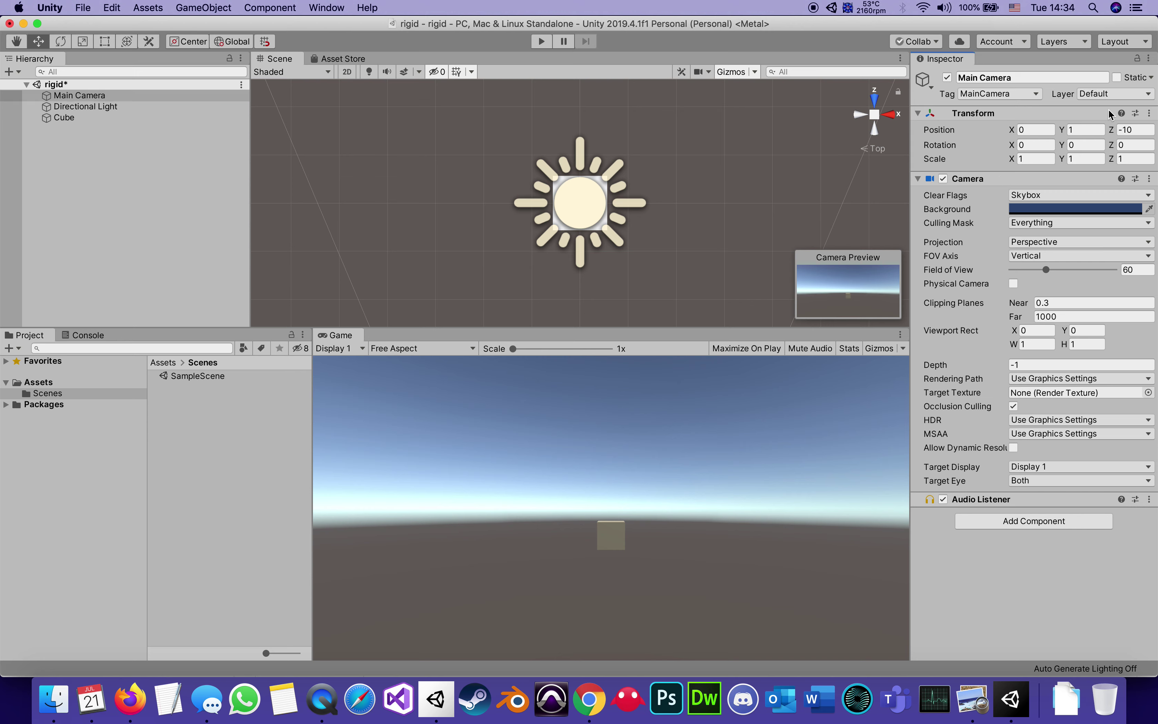
drag(1109, 129, 1092, 14)
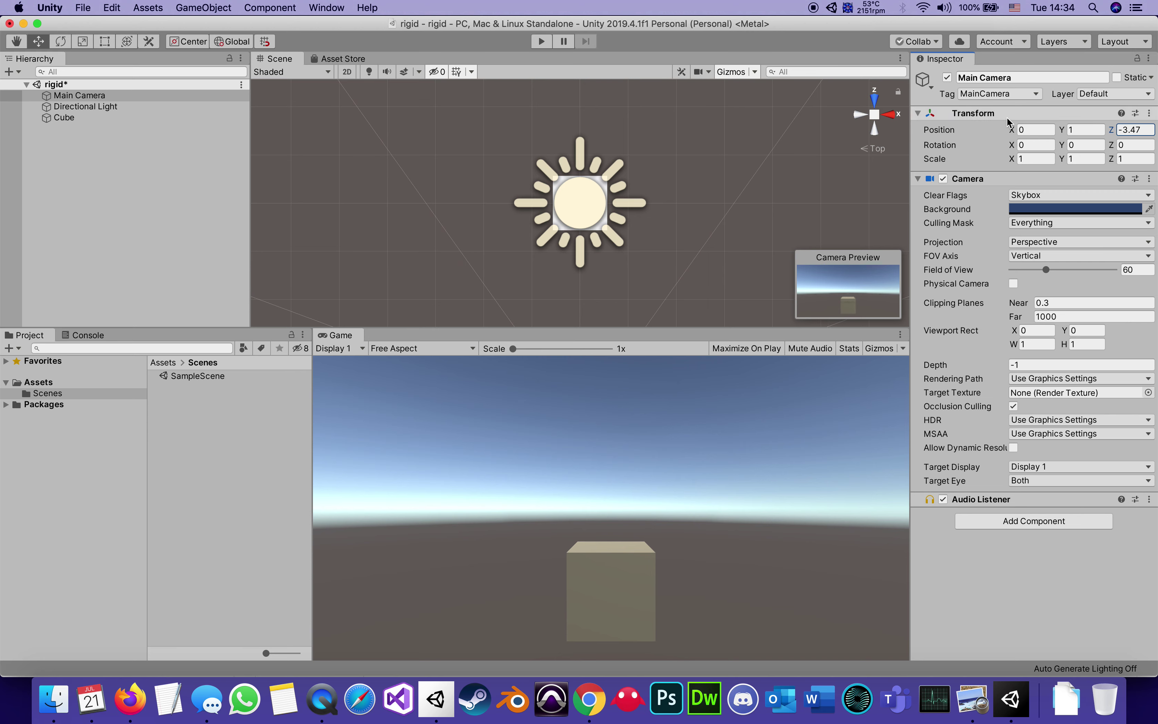
drag(1016, 130, 1019, 136)
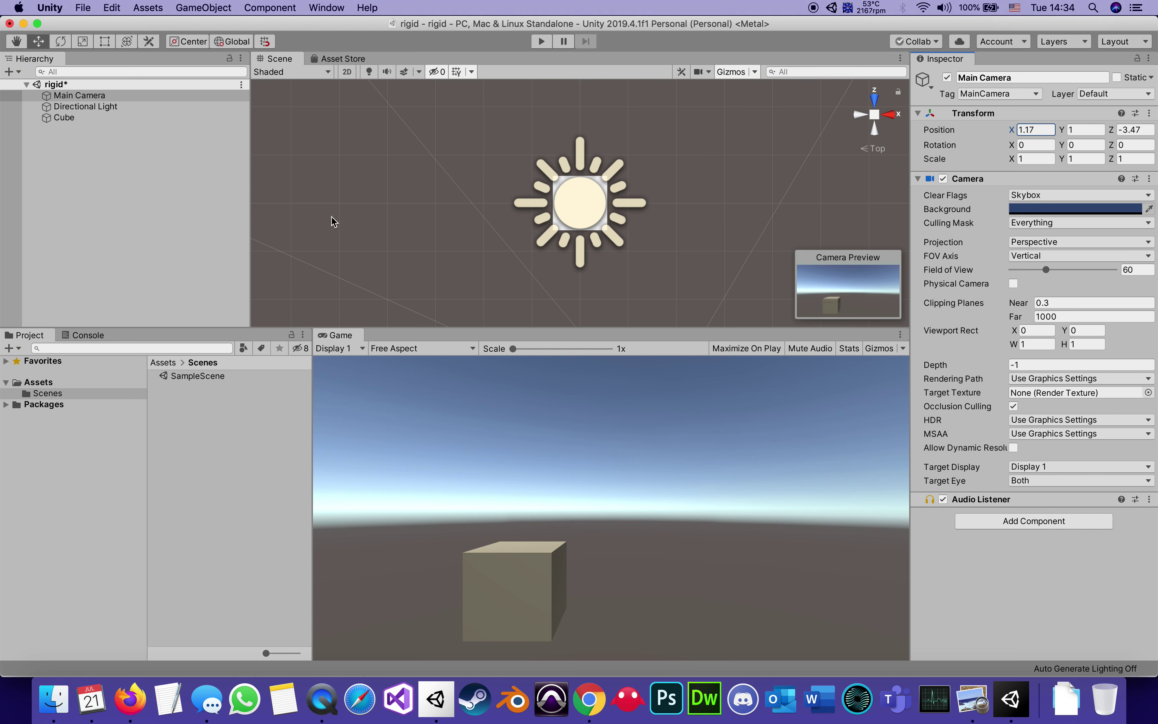
Add a 3D sphere and move it beside the cube to about X 1.63, Z -0.03
right_click(58, 154)
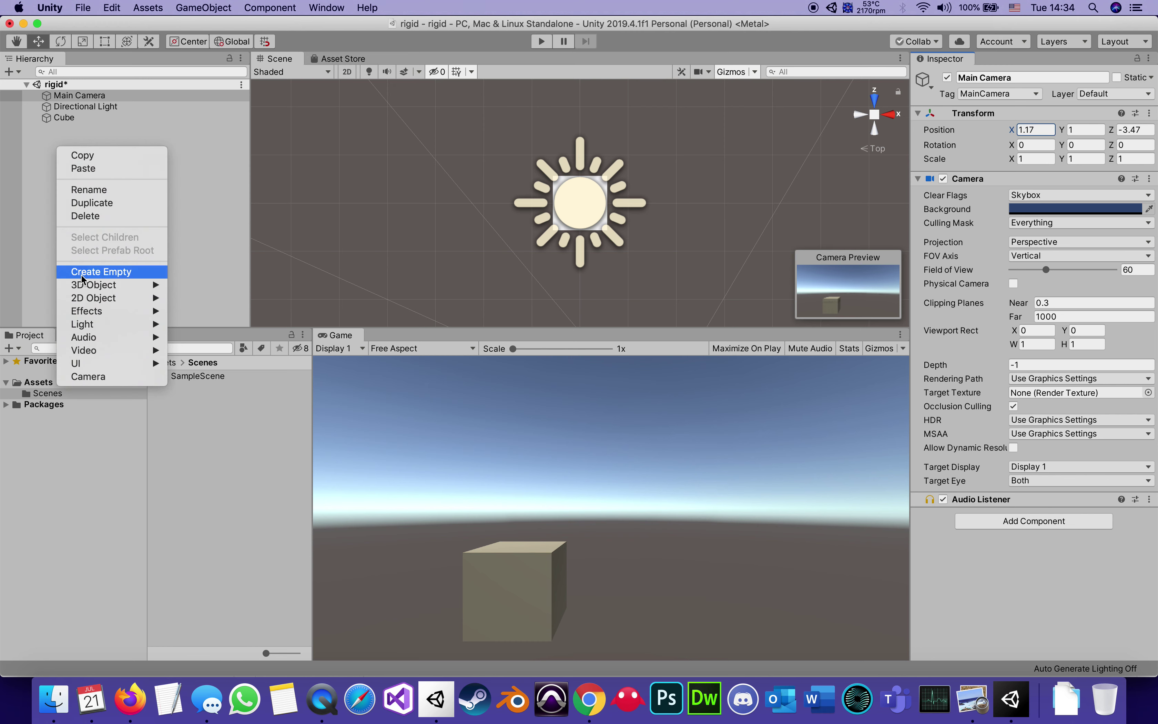
mouse_move(82, 286)
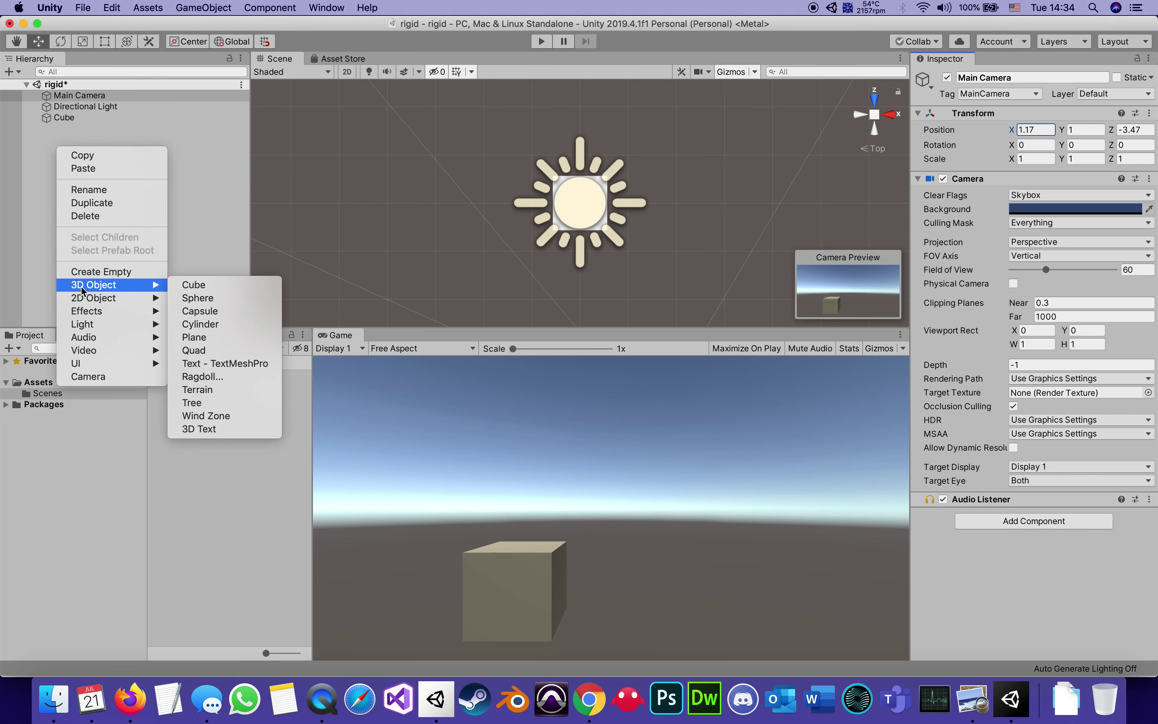
click(191, 299)
drag(594, 197, 669, 202)
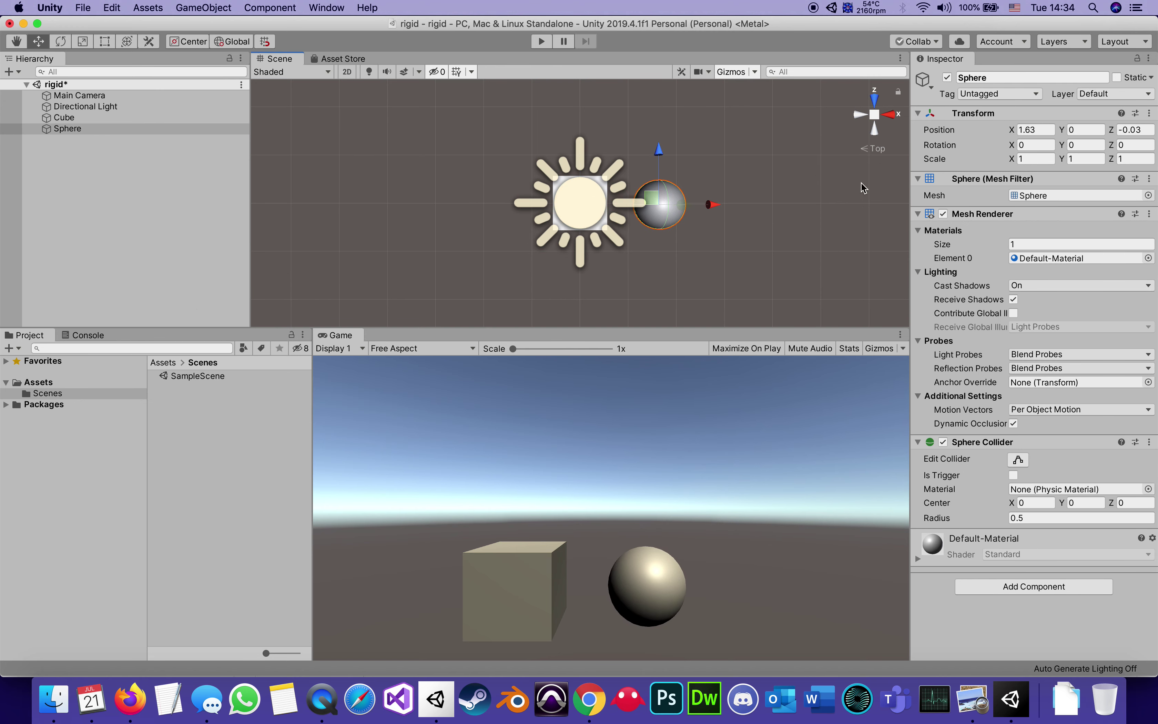
Hide the light and camera gizmos in the scene view
click(874, 98)
click(737, 72)
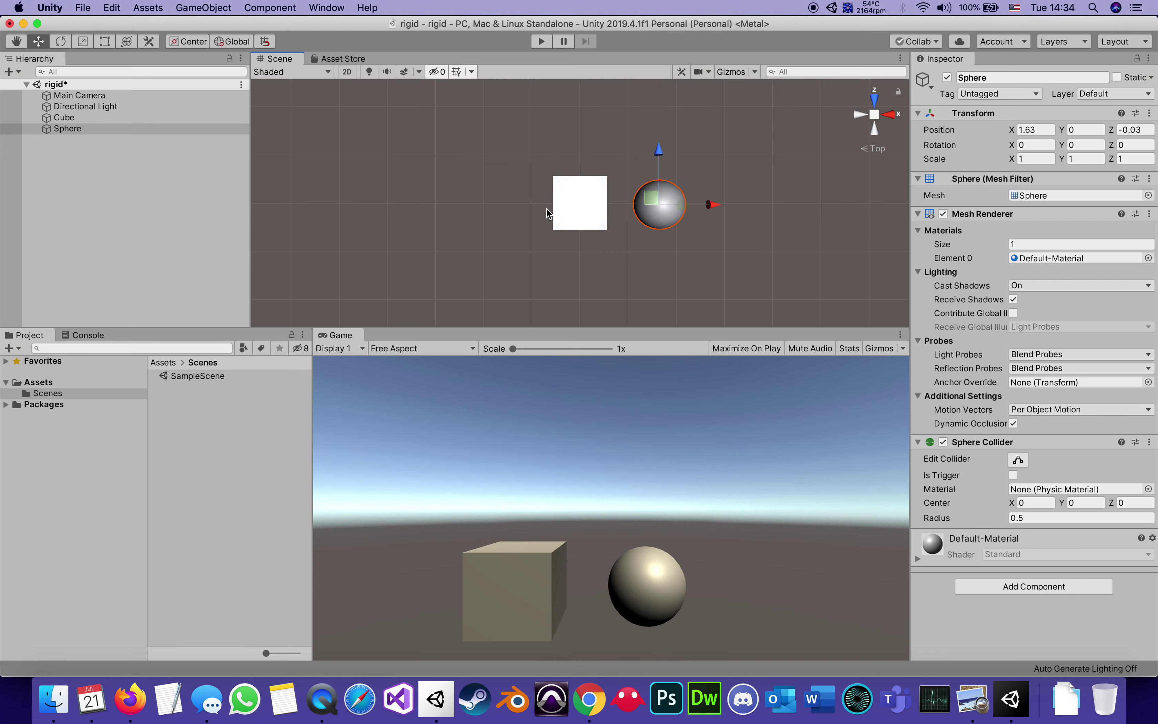
Run the scene, move the sphere into the cube to about X 0.46 to test for collision, and stop the run
click(542, 42)
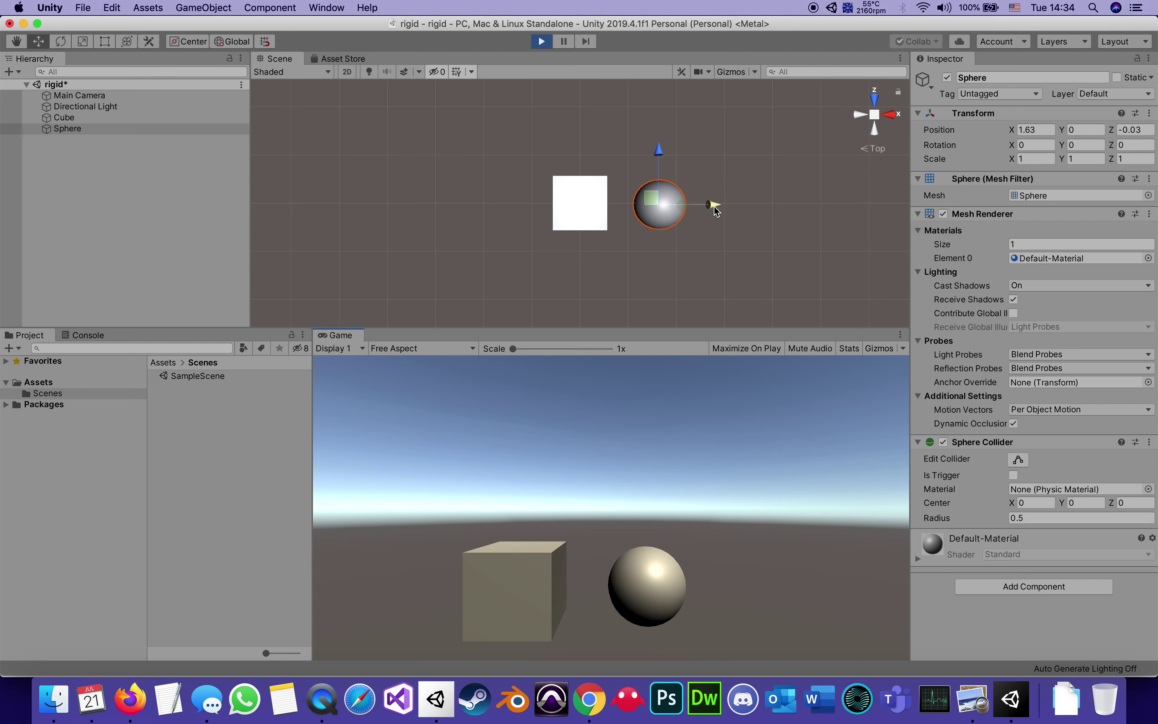
drag(715, 209, 659, 227)
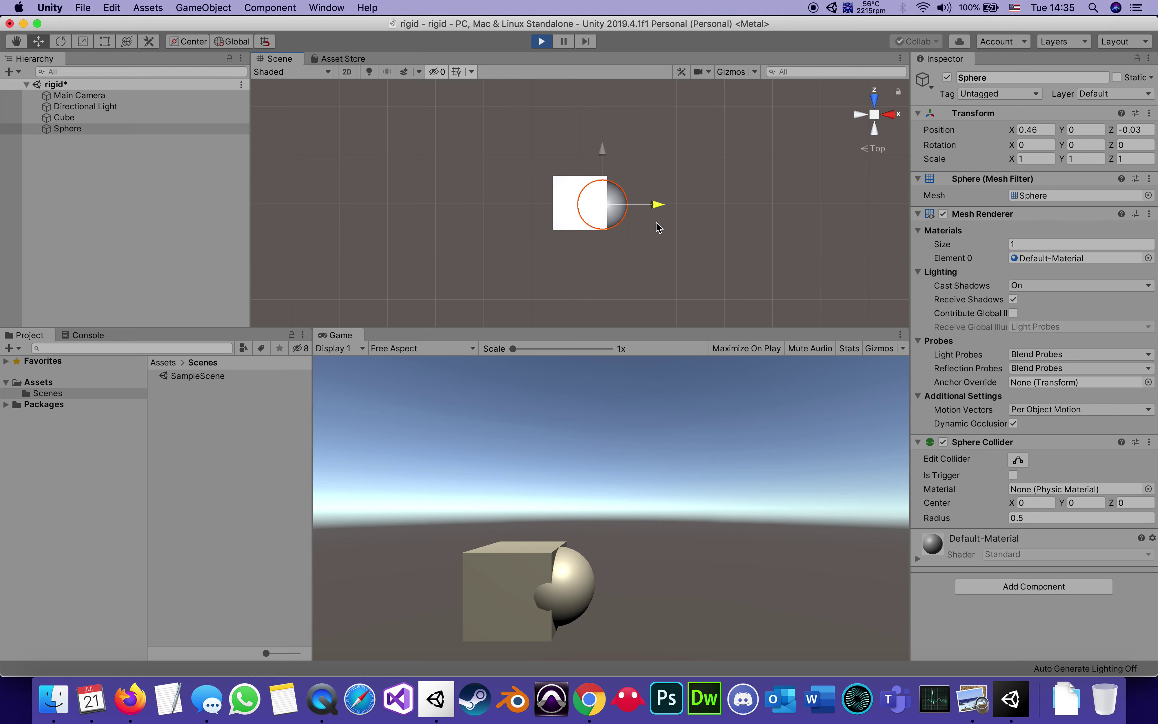
click(540, 42)
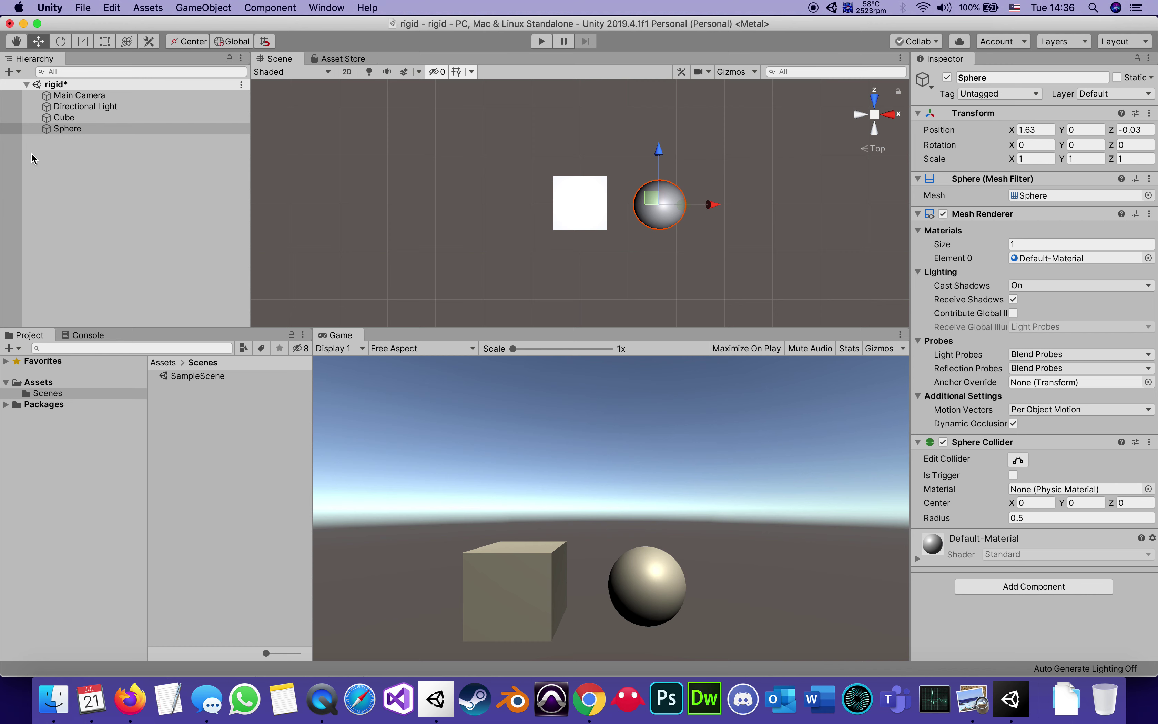
Add a Rigidbody component to the cube
click(64, 120)
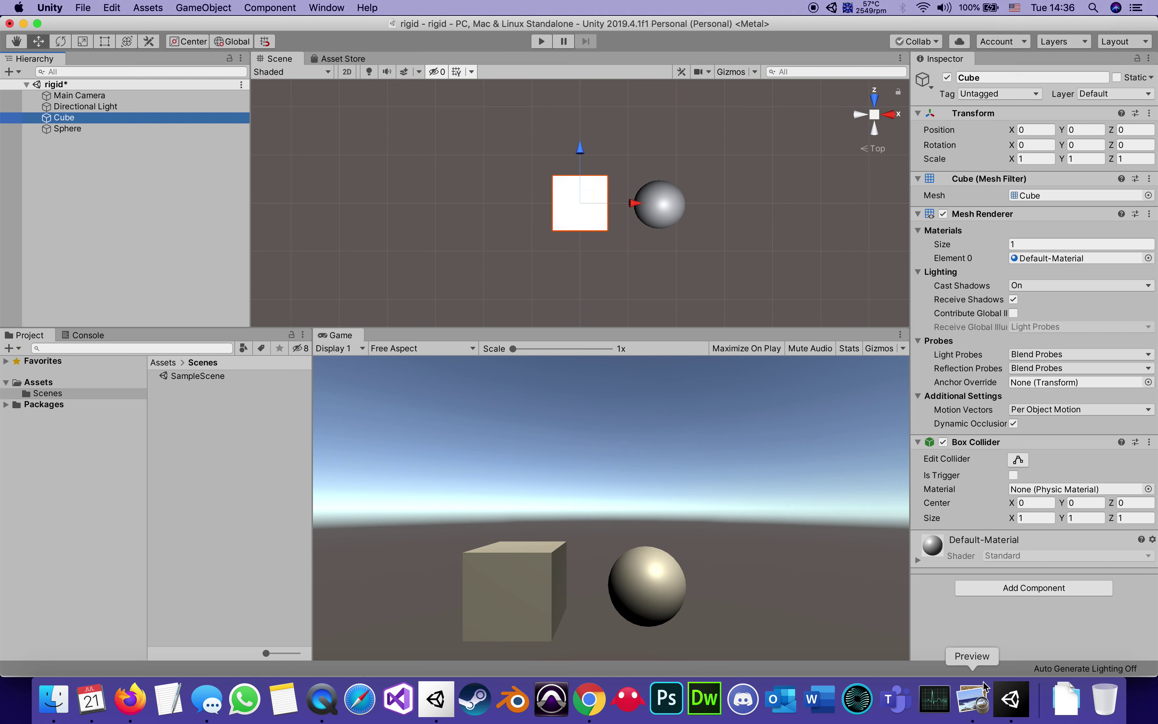
click(1007, 592)
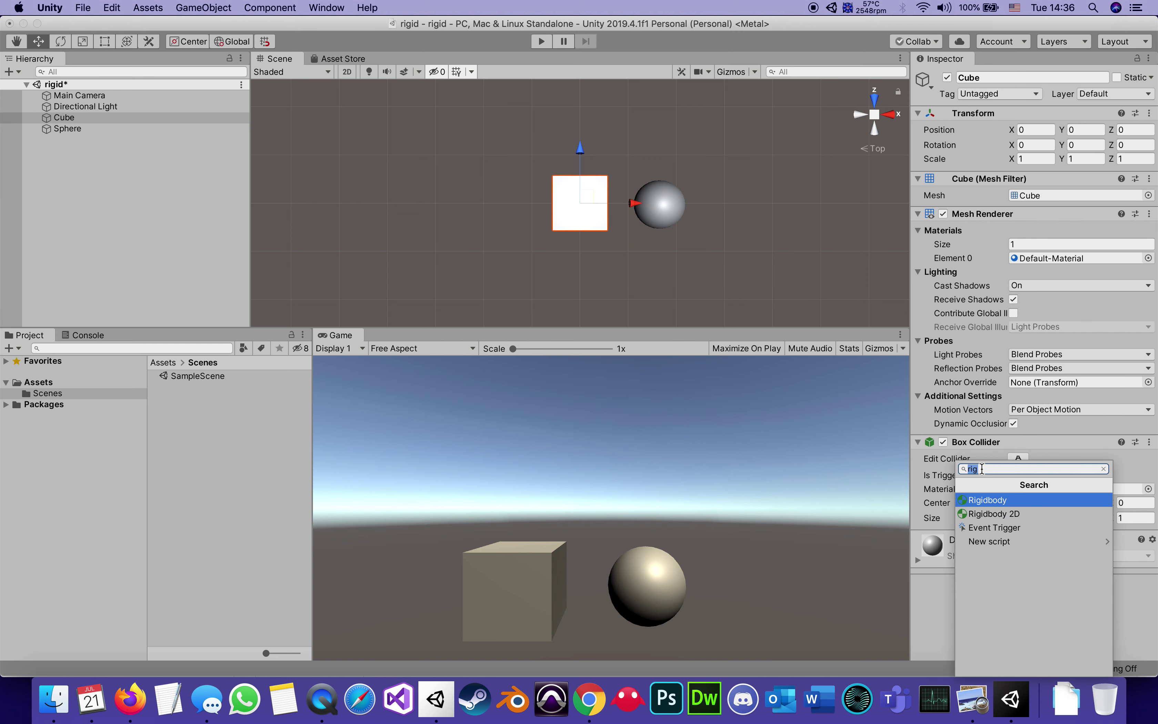
click(981, 468)
key(BackSpace)
key(BackSpace)
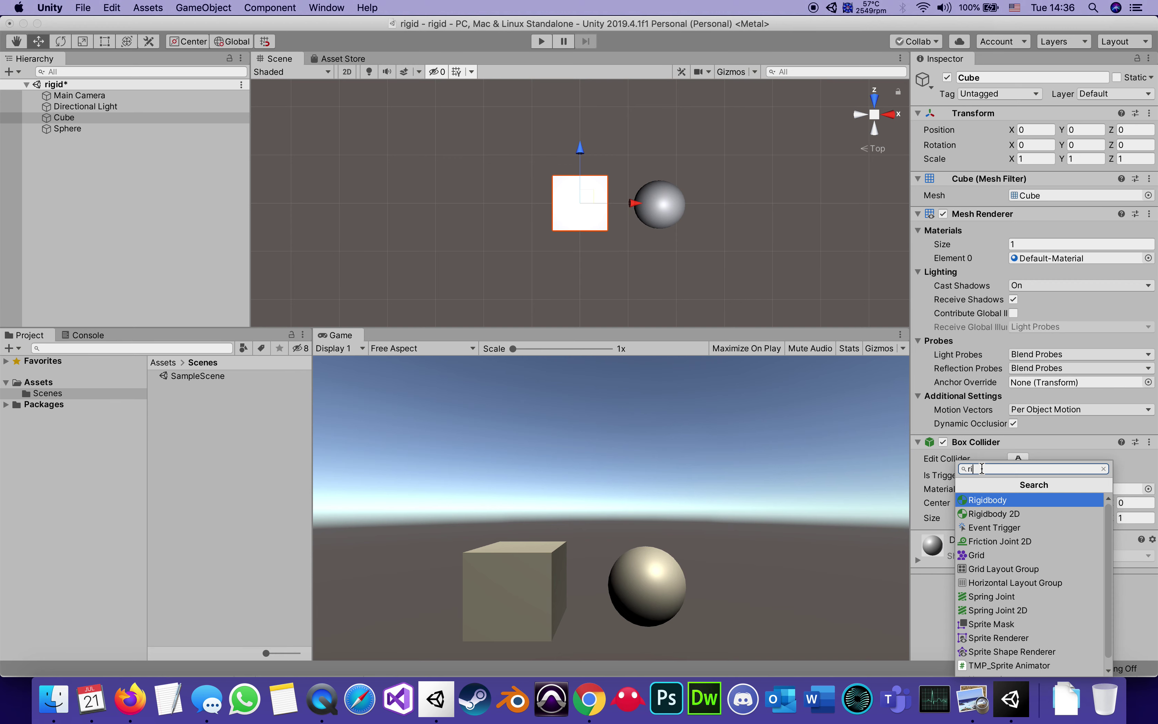
key(BackSpace)
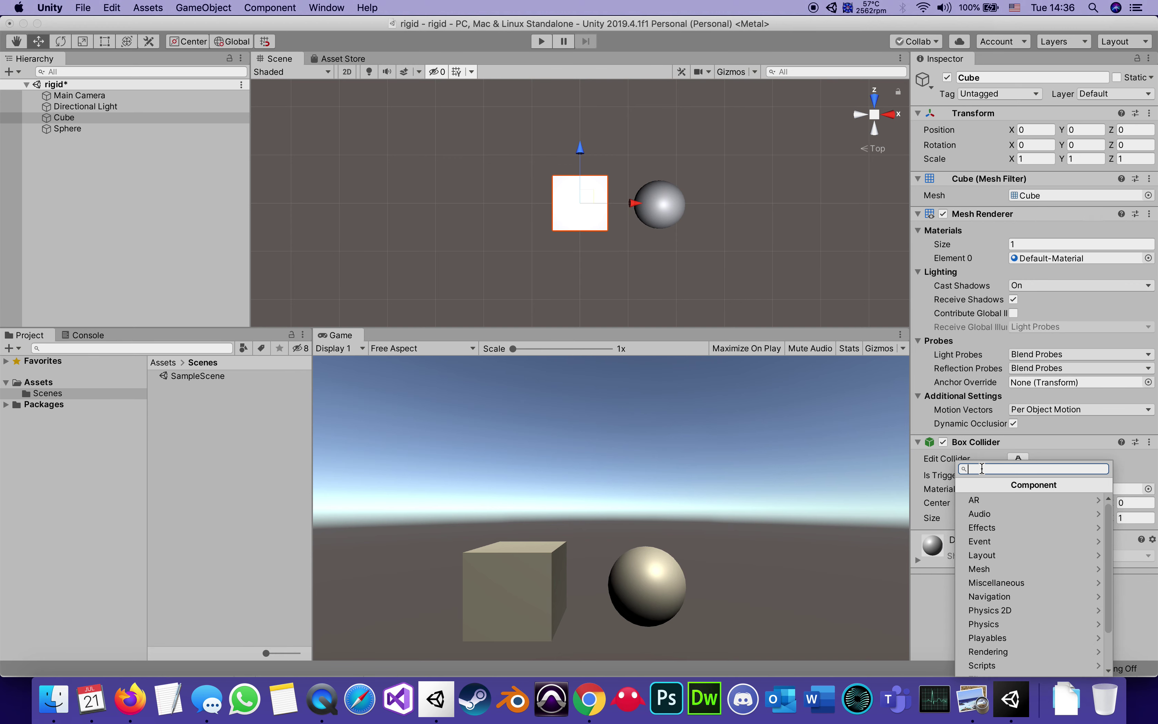
text(ri)
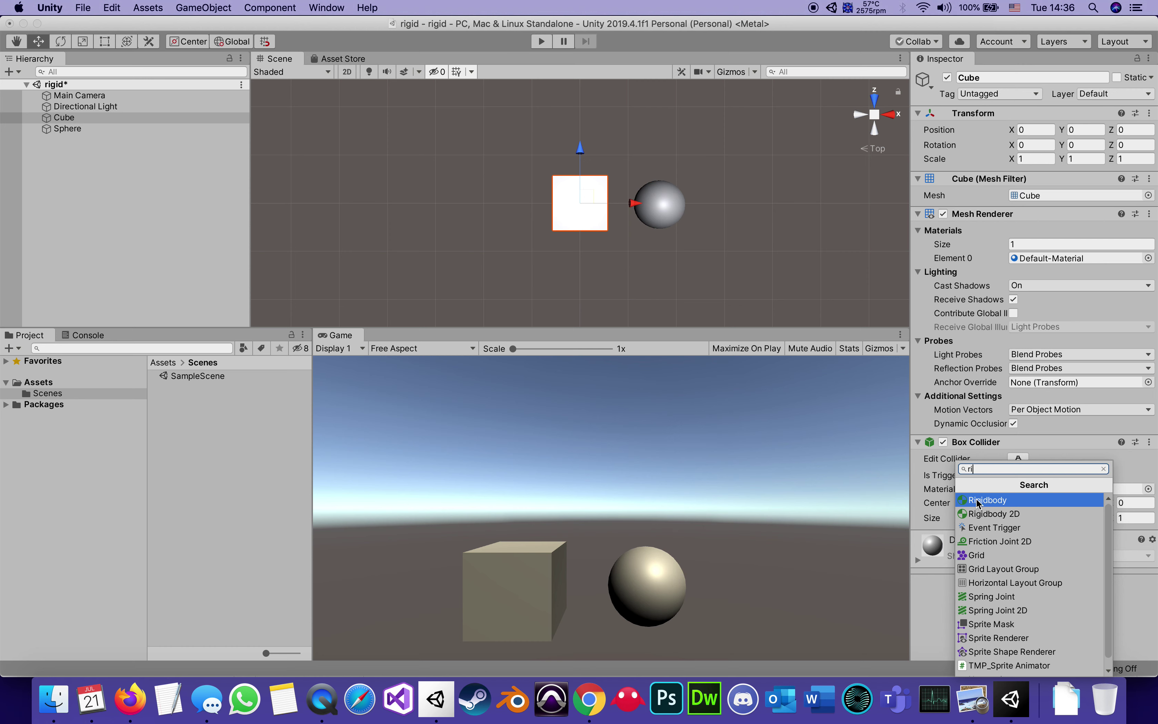
click(978, 503)
scroll(1000, 596, down, 3)
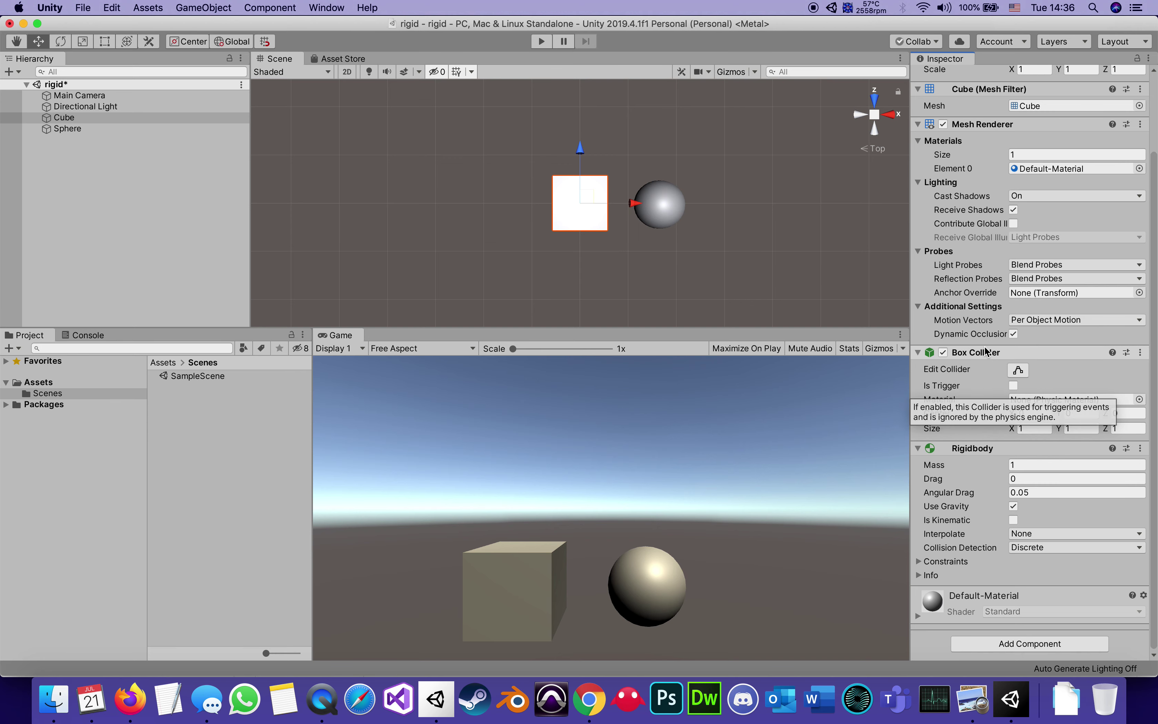
Try enlarging the cube's box collider to about 1.02 in X and Z with its edit handles, and undo the resizing
scroll(979, 132, up, 5)
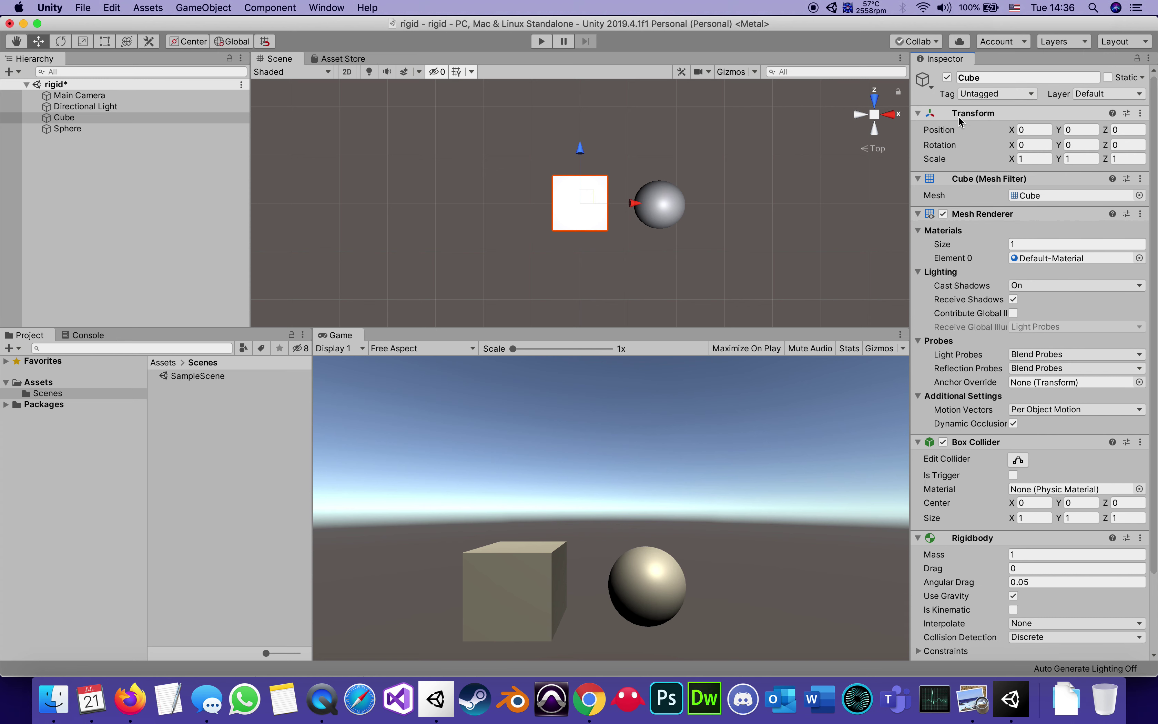
click(1018, 459)
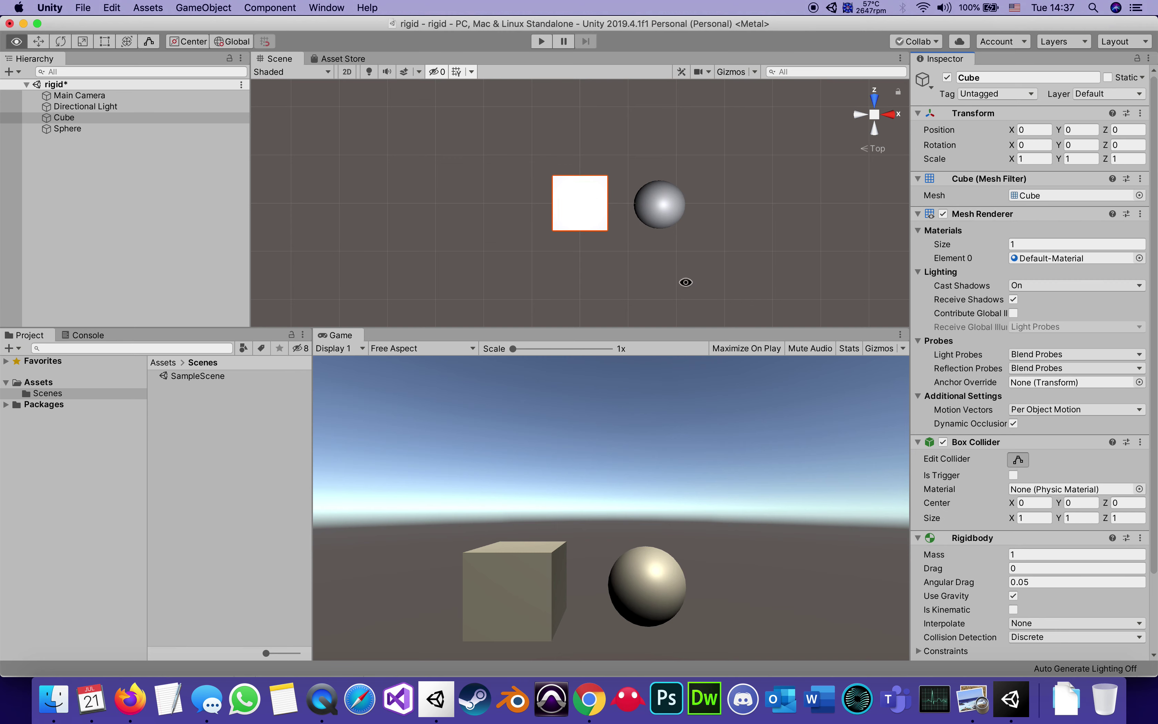
alt+drag(686, 282, 555, 457)
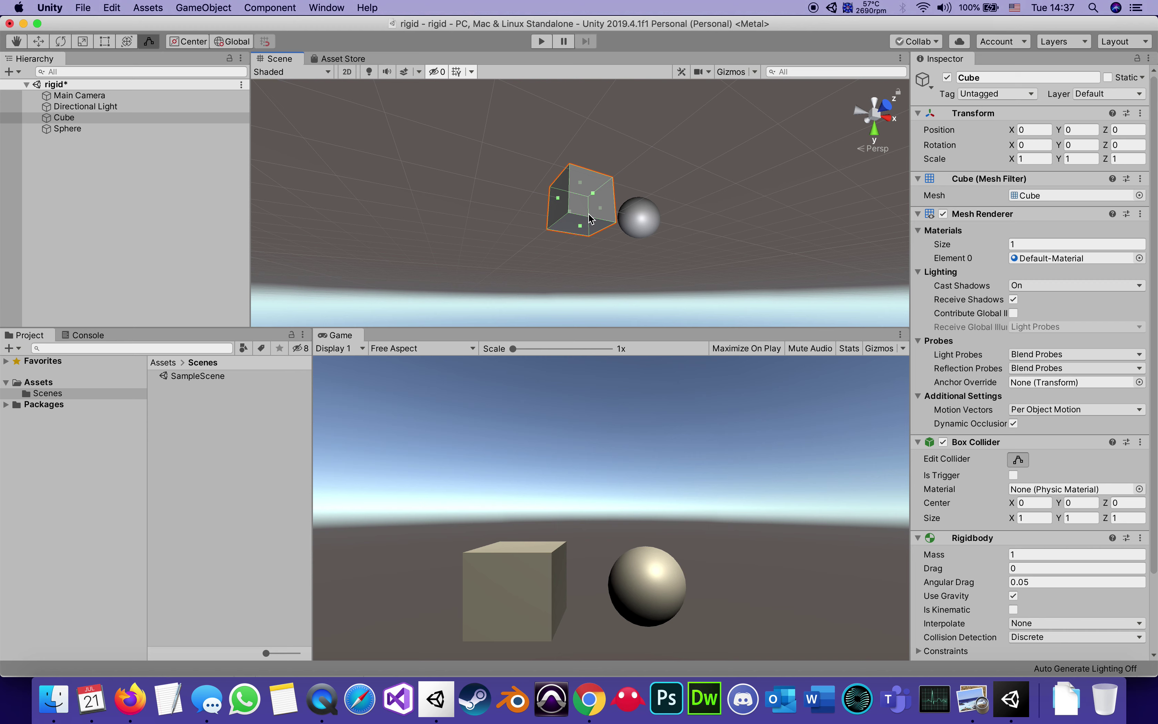
drag(594, 193, 558, 202)
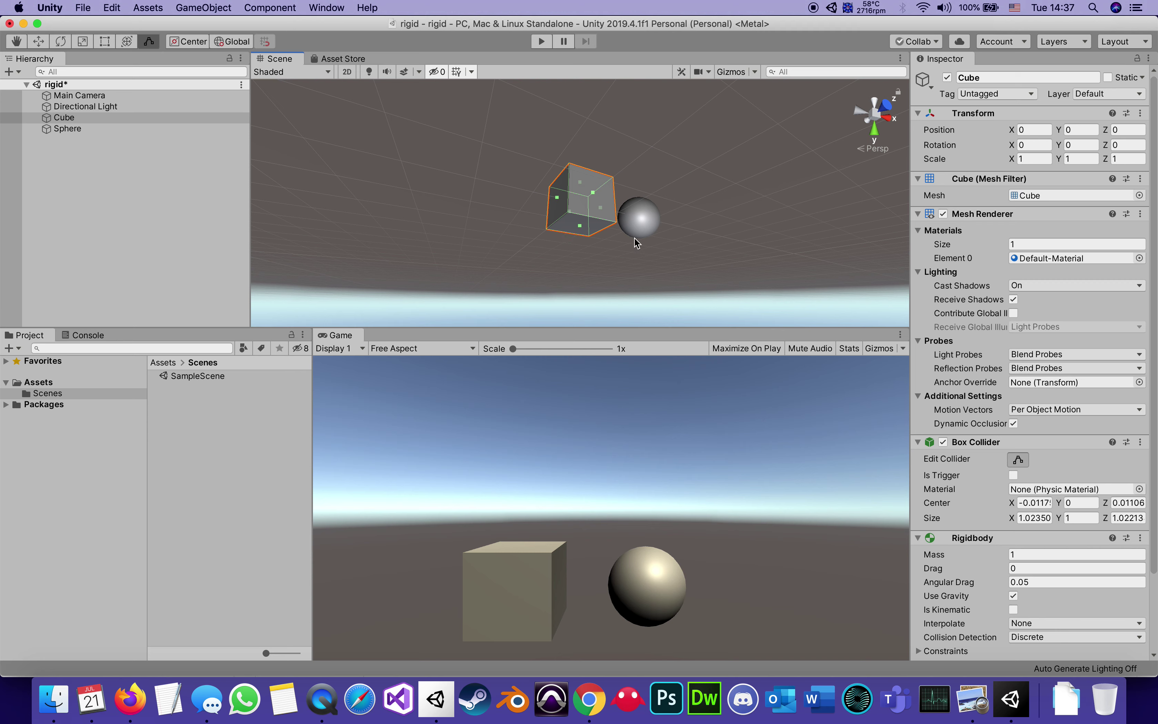
click(1019, 460)
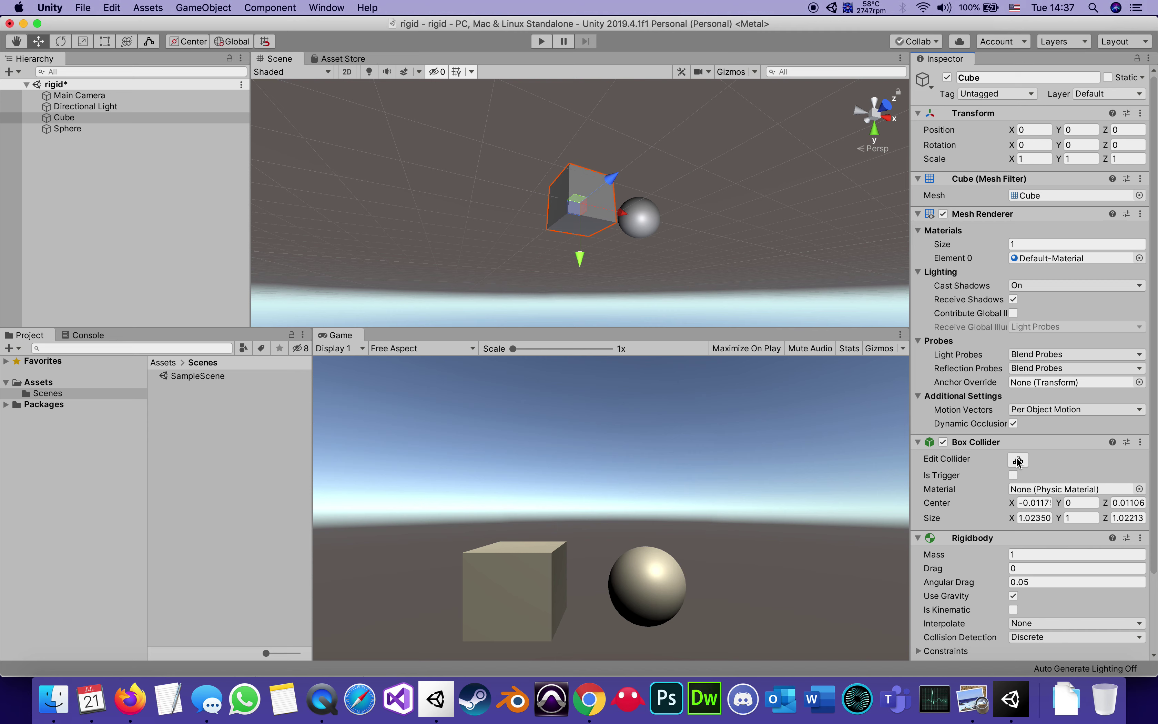
key(super+z)
key(super+z)
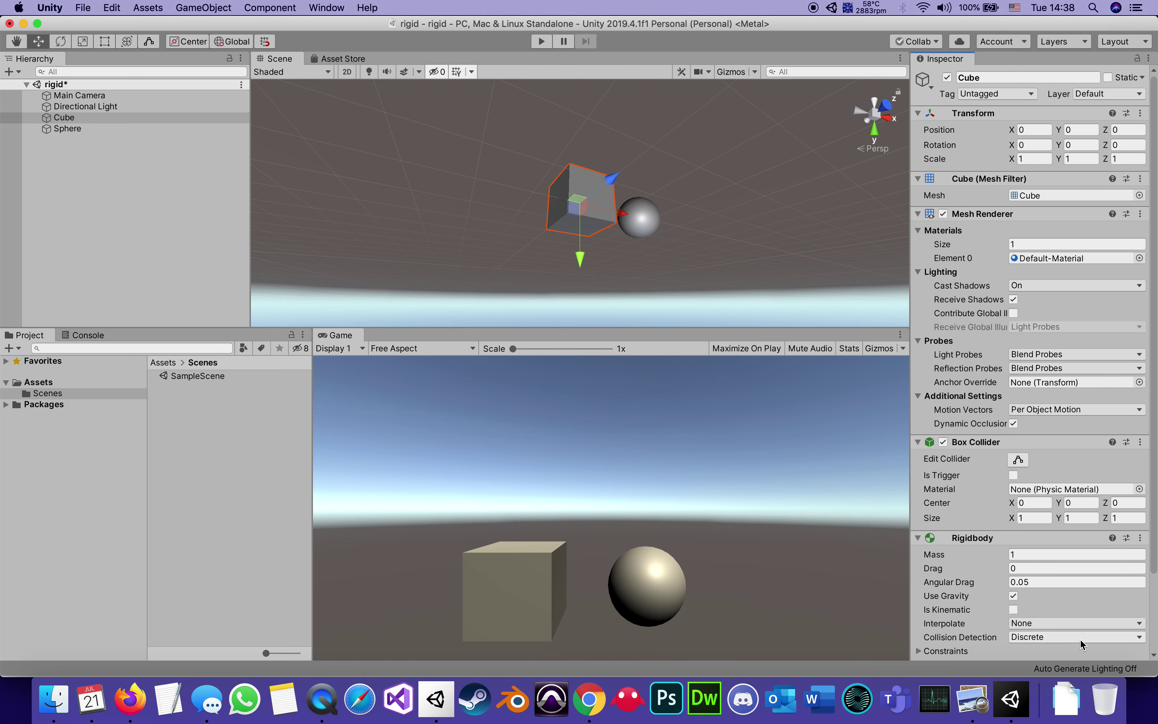
Run the scene to observe the cube under Rigidbody gravity from an angled back view, and stop the run
scroll(1052, 600, down, 3)
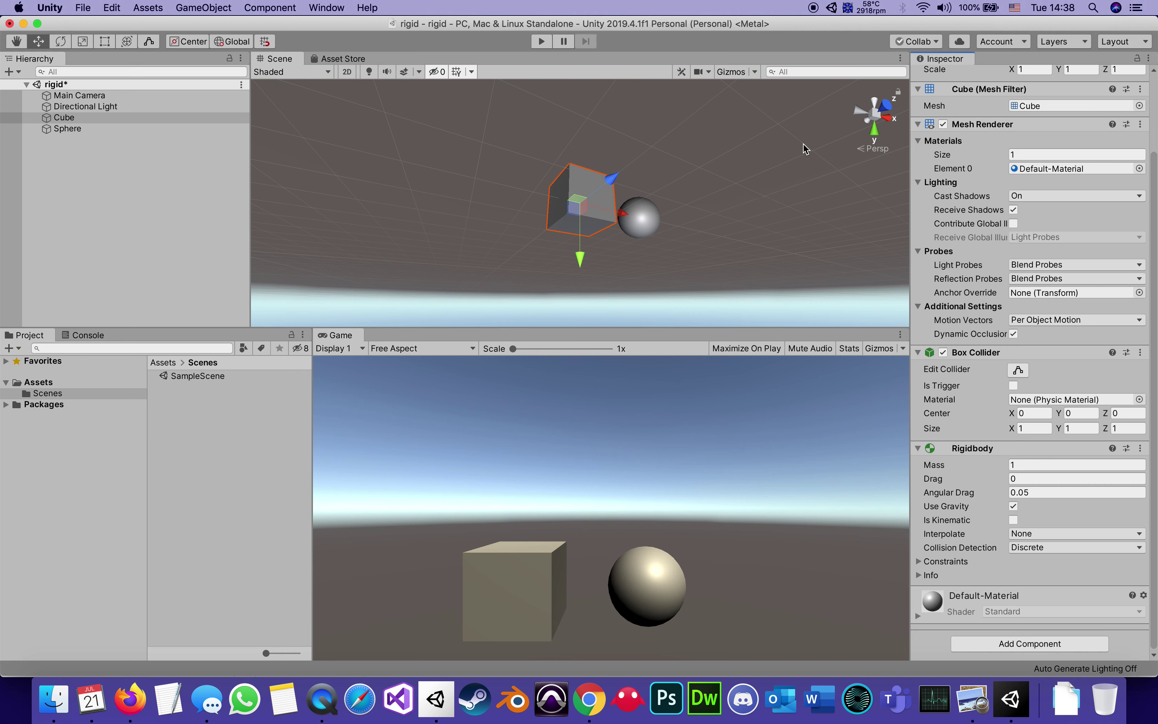
click(871, 101)
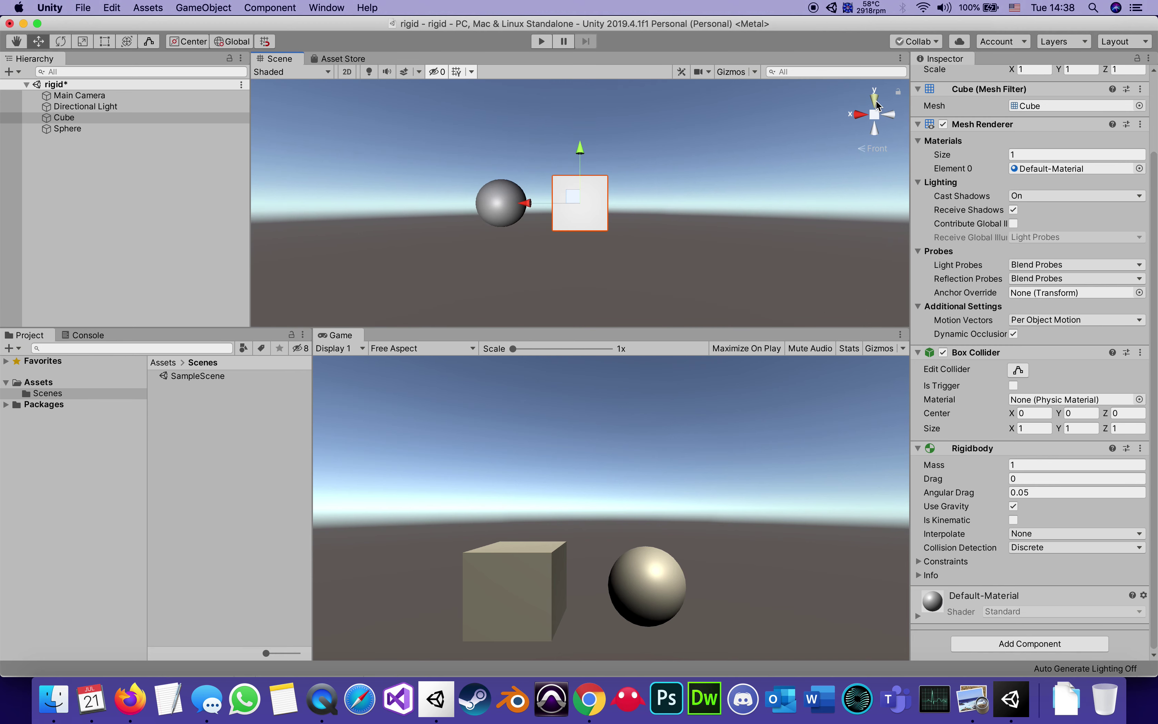
alt+drag(722, 188, 771, 230)
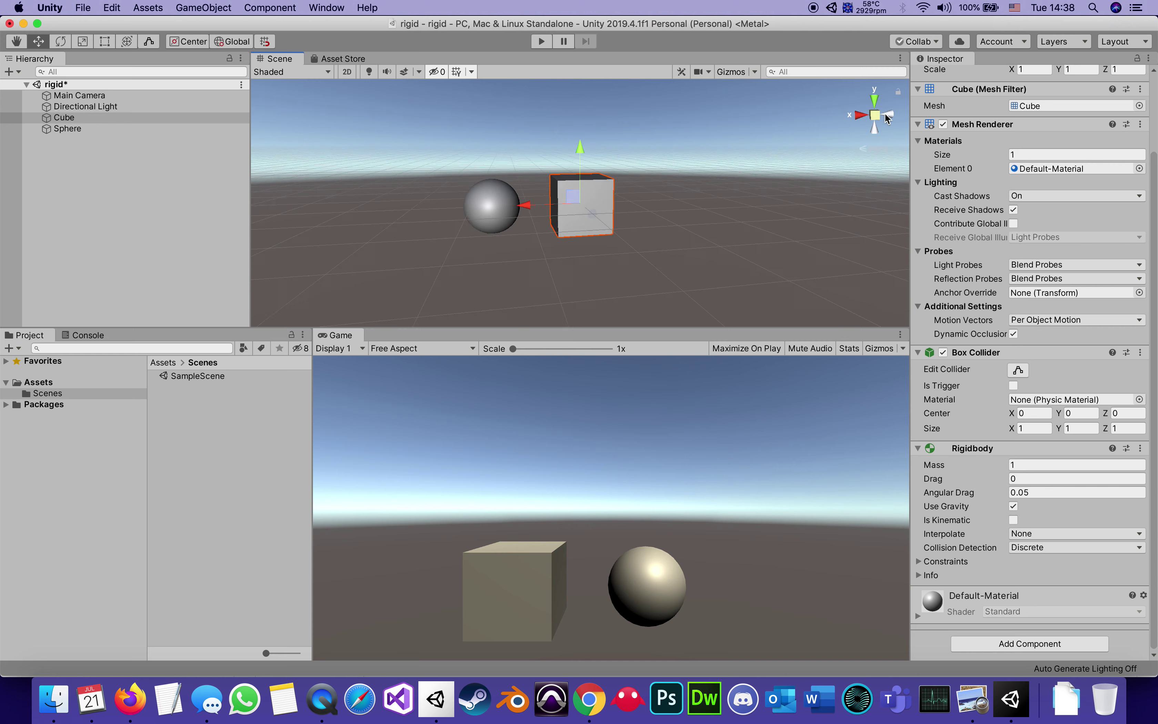
click(885, 114)
click(888, 115)
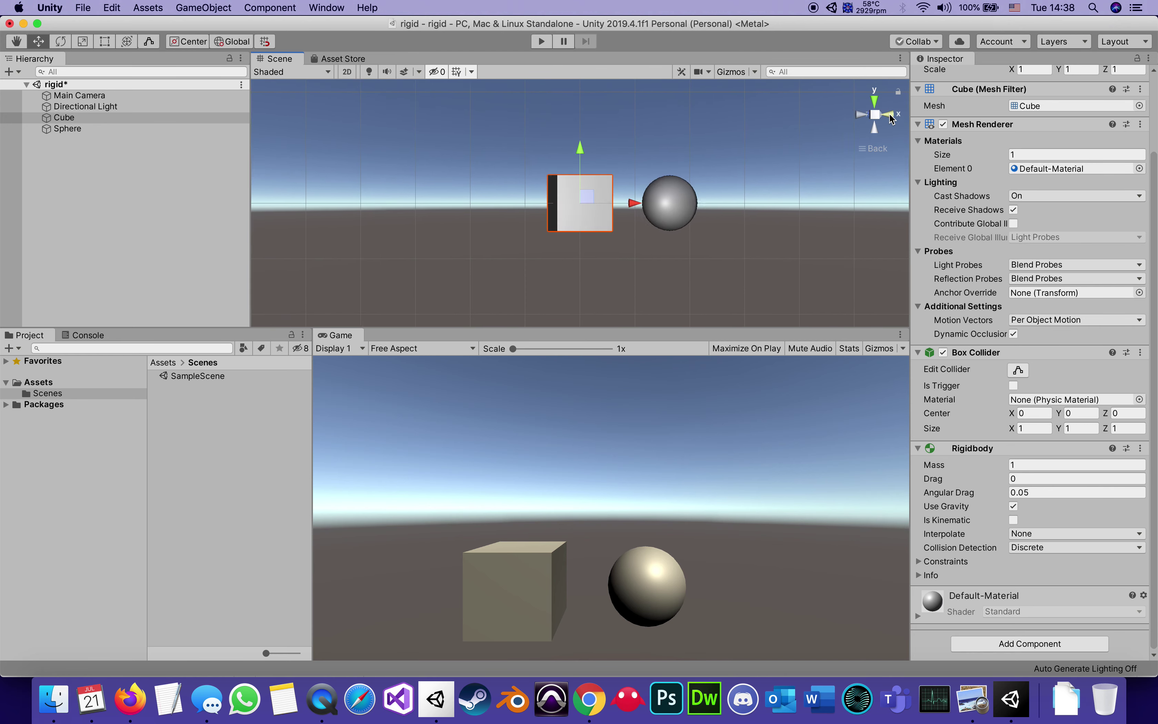
alt+drag(732, 200, 760, 267)
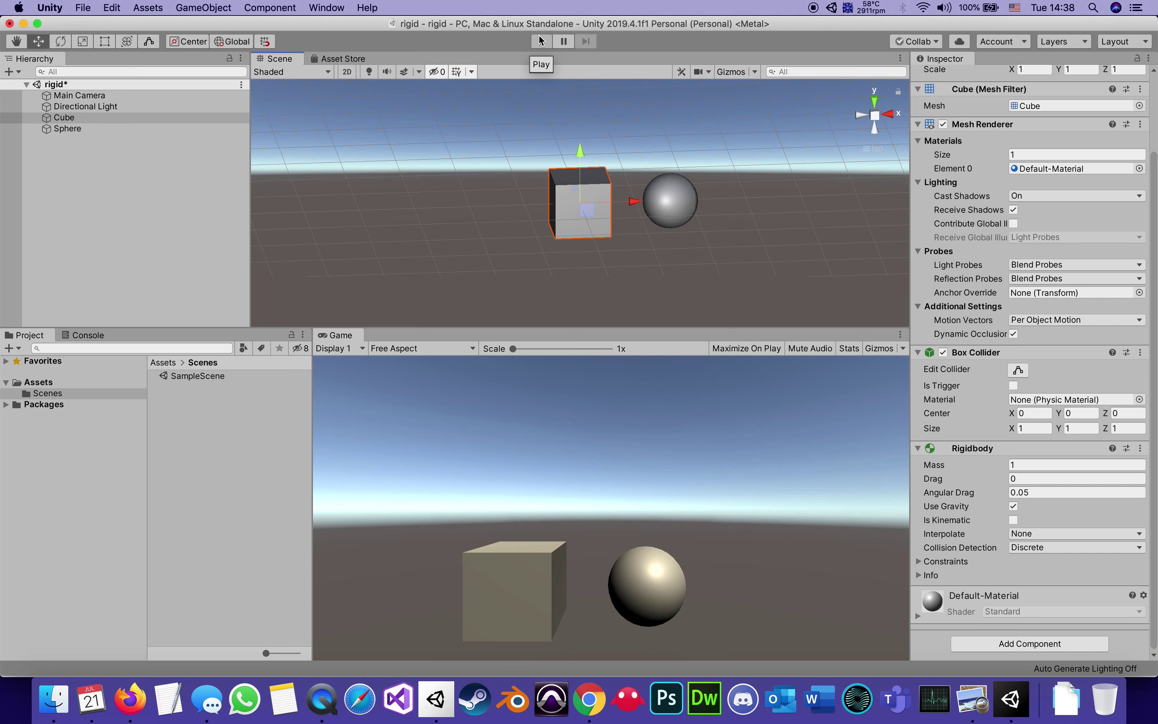
click(540, 41)
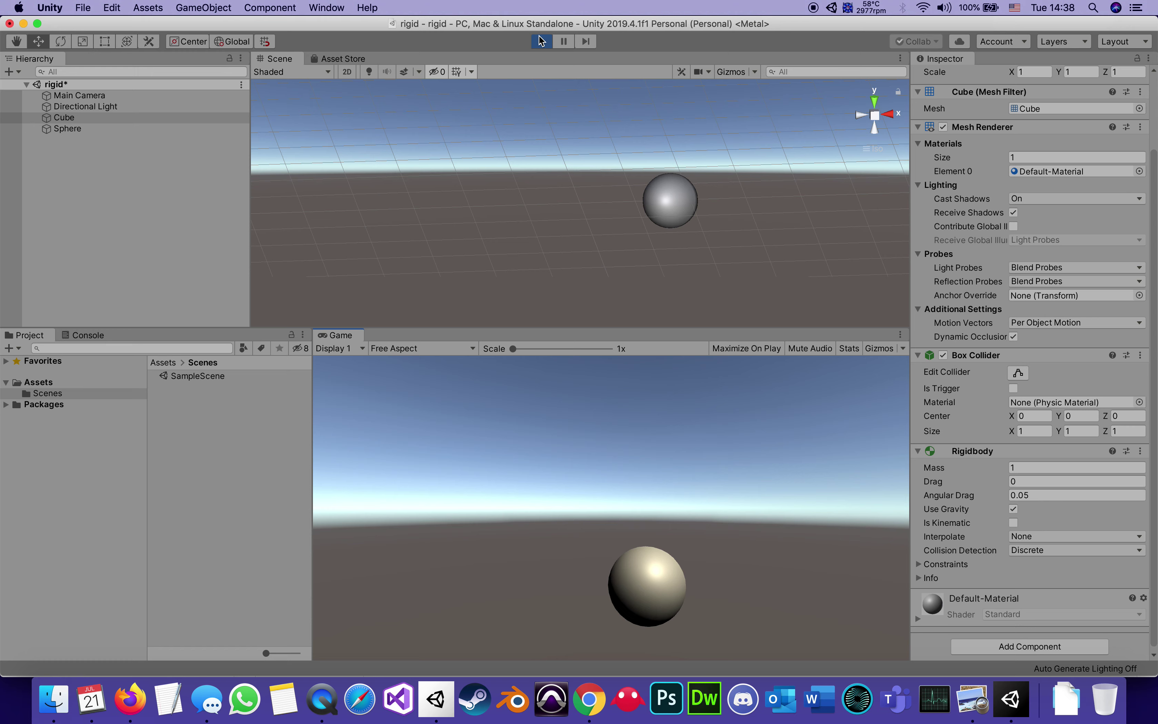
click(540, 41)
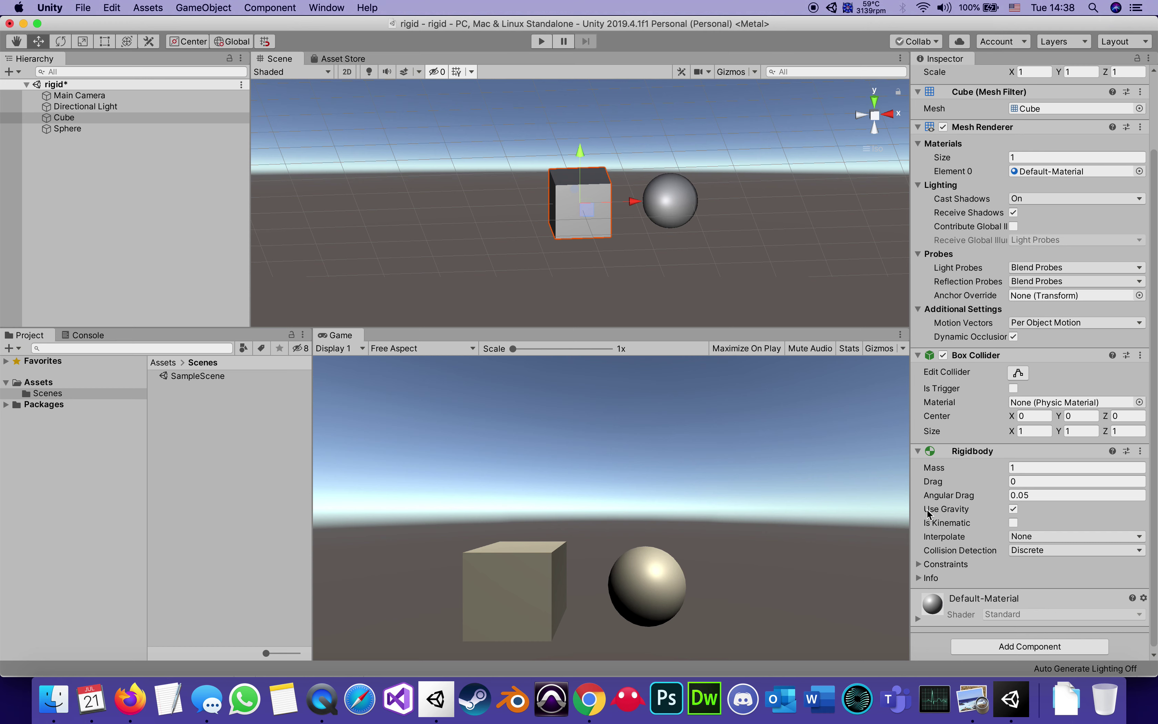
Turn off Use Gravity on the cube's Rigidbody and run the scene
click(1014, 509)
click(545, 41)
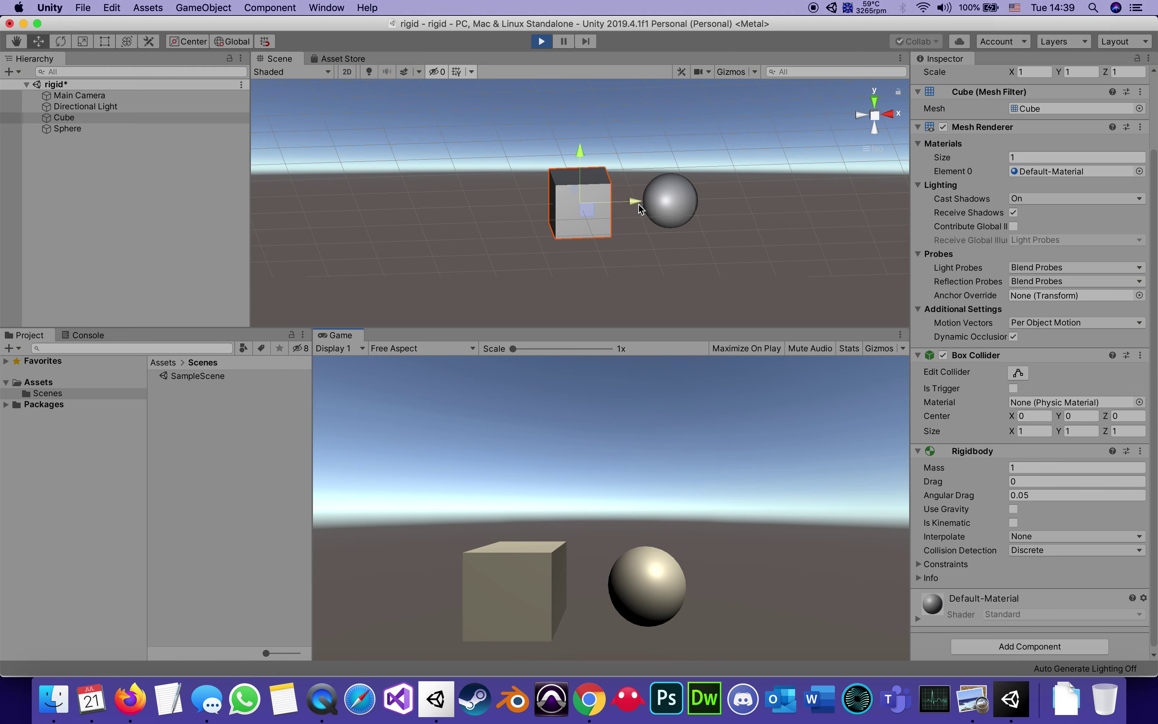
Move the sphere along X into the cube in the running scene to test the collision, and stop the run
mouse_move(633, 202)
mouse_down()
mouse_move(700, 199)
mouse_move(623, 198)
mouse_up()
click(672, 204)
mouse_move(720, 205)
mouse_down()
mouse_move(671, 205)
mouse_move(713, 209)
mouse_move(685, 200)
mouse_move(702, 202)
mouse_up()
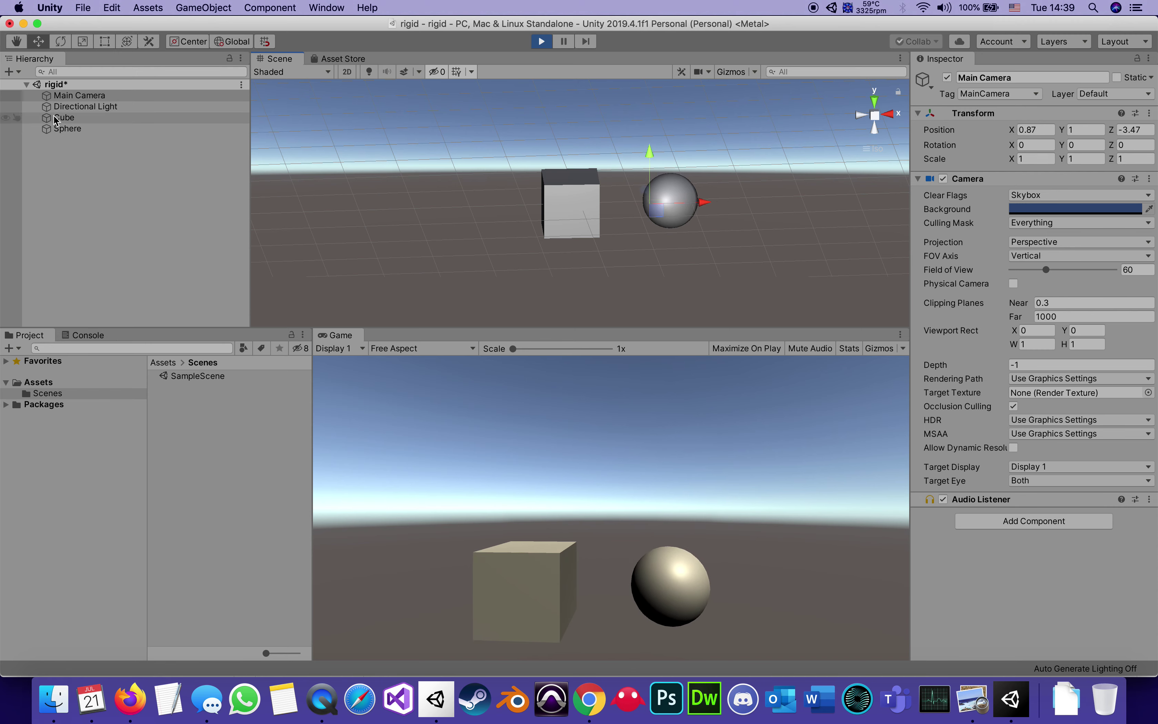
click(58, 128)
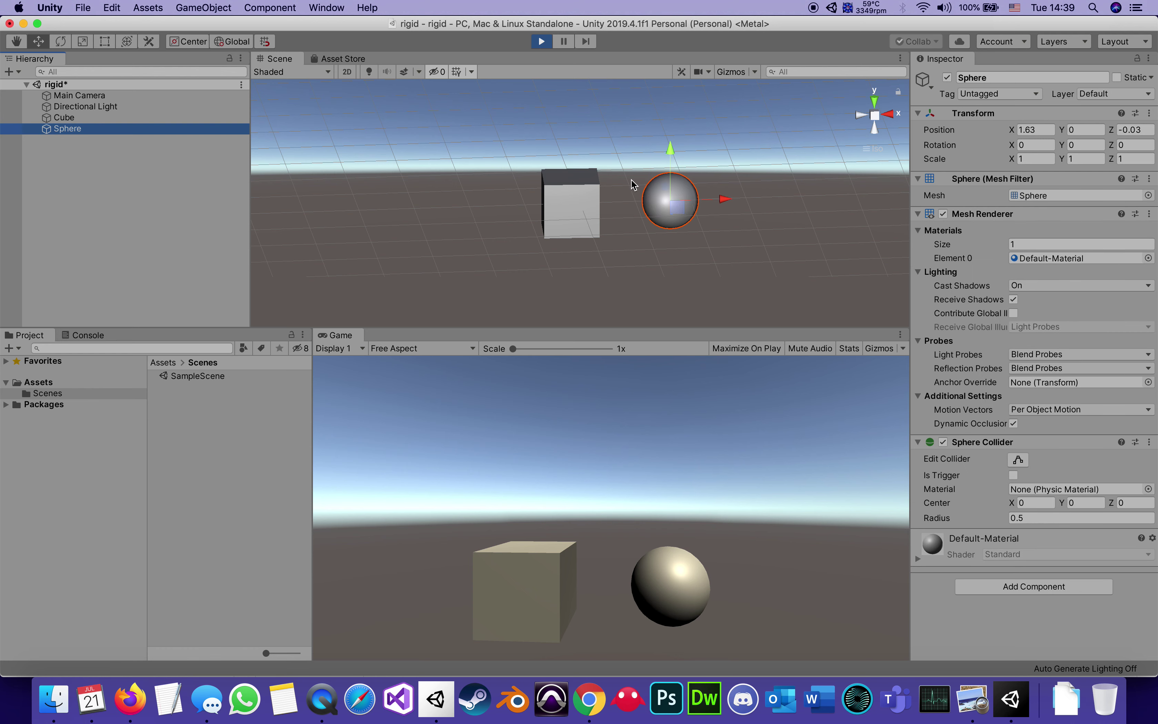
drag(724, 199, 611, 207)
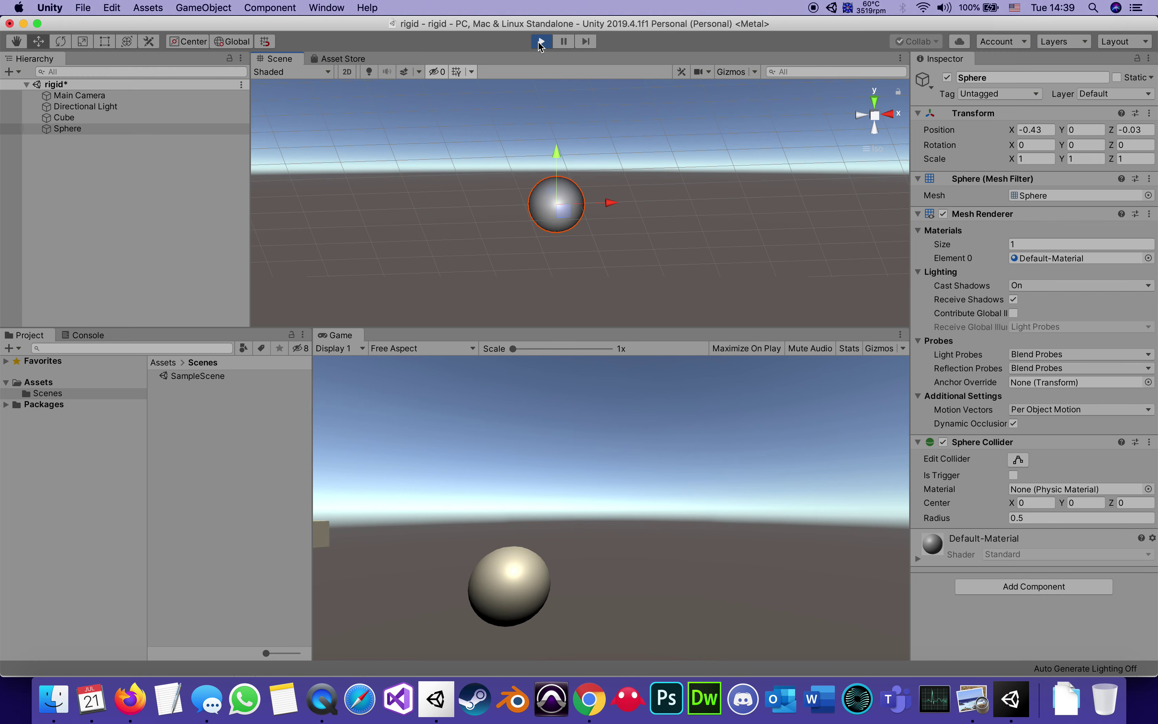
click(540, 43)
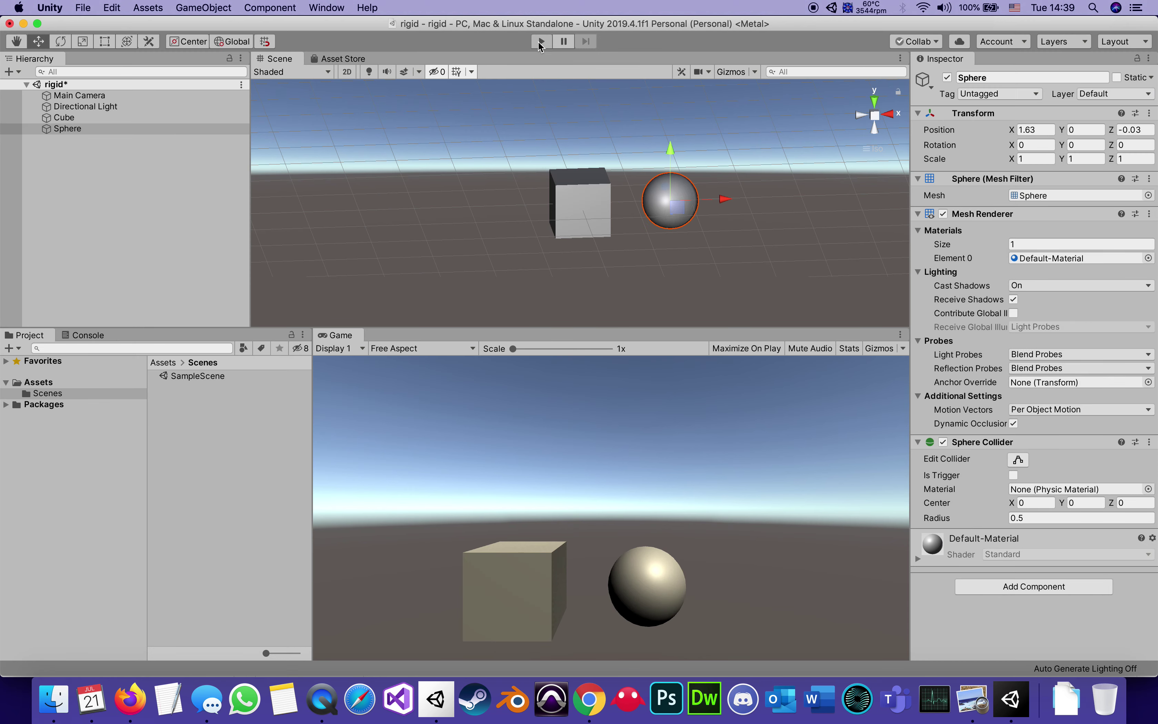
Add a Rigidbody with Use Gravity off to the sphere and test pushing it along X into the cube in a run
click(707, 261)
click(681, 211)
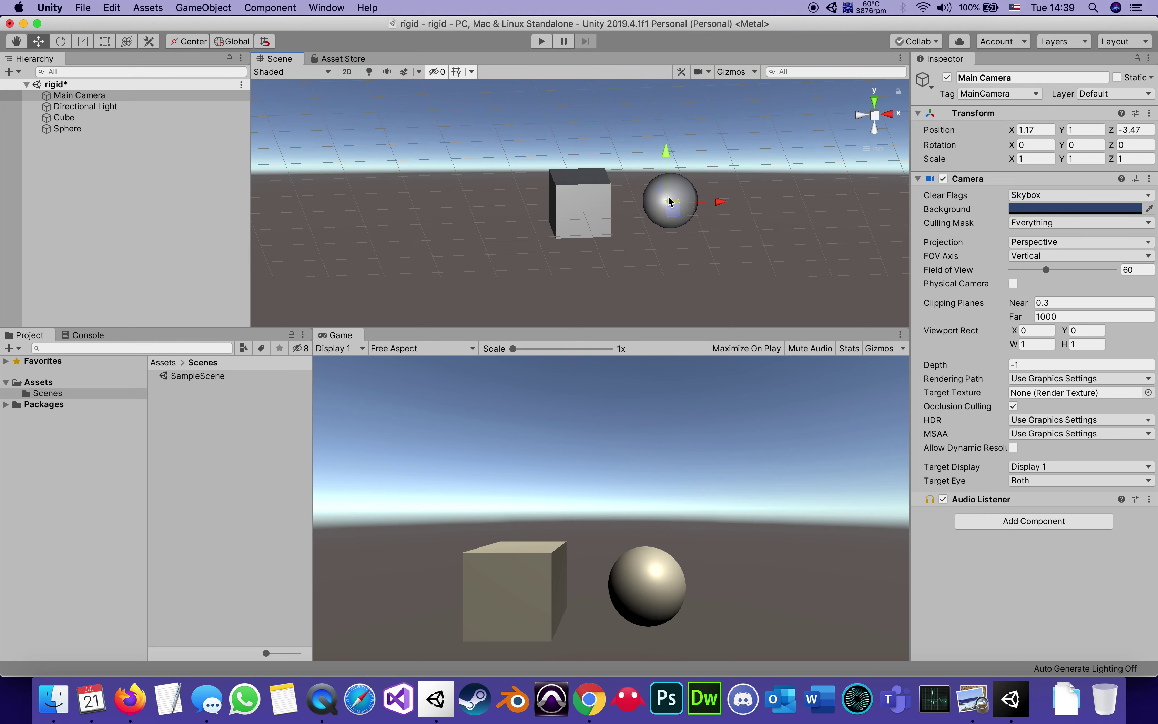
click(680, 190)
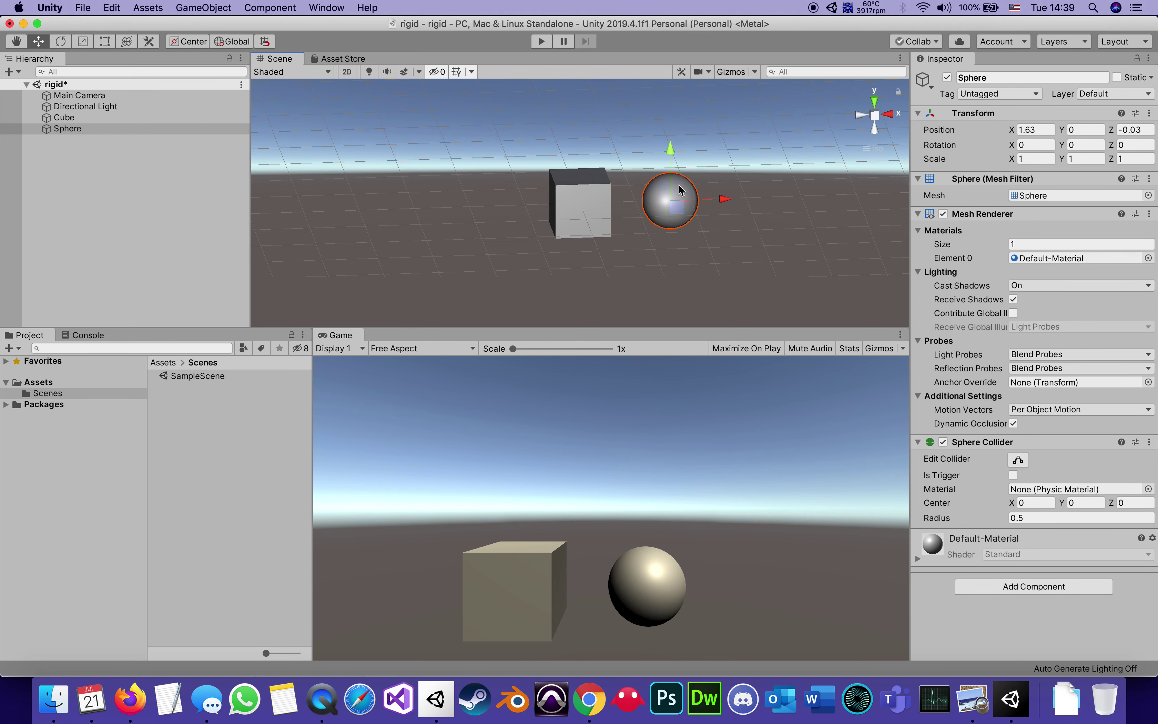
click(1016, 585)
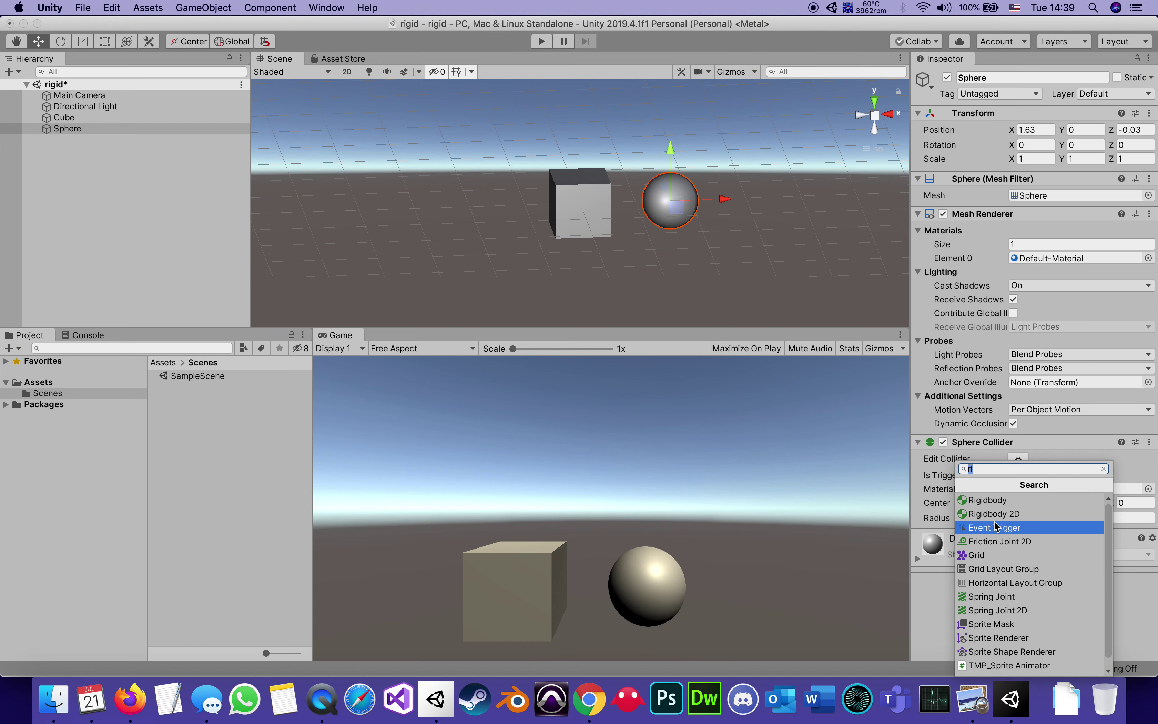
click(993, 502)
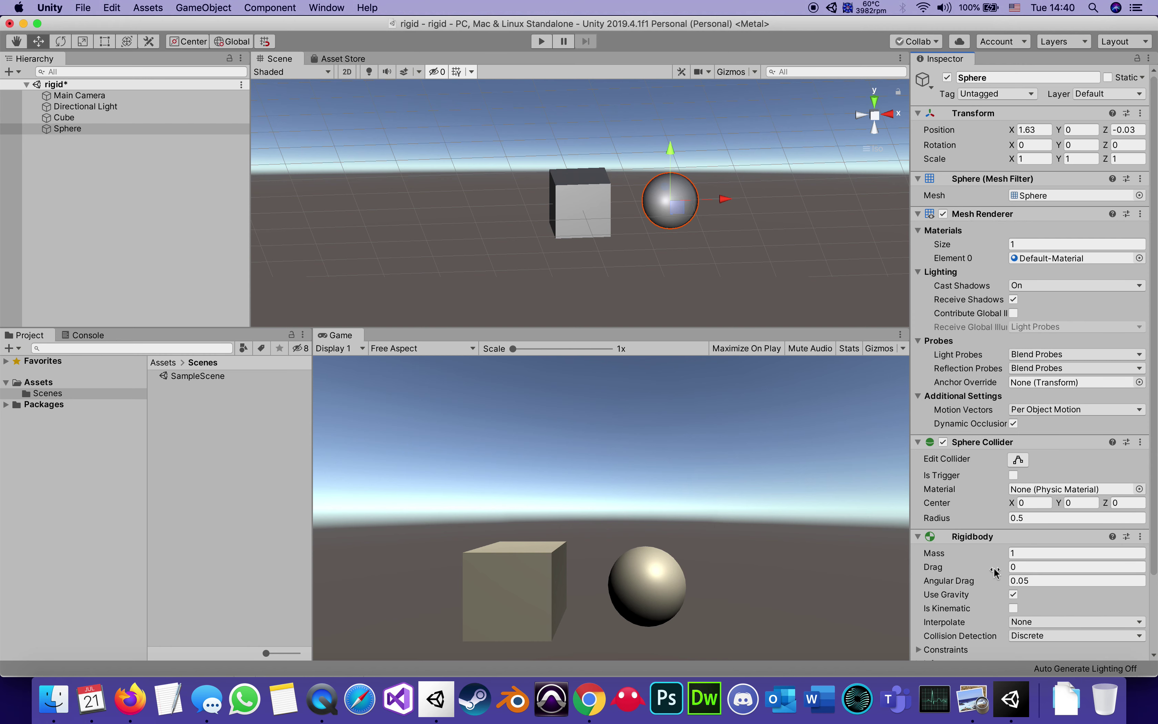
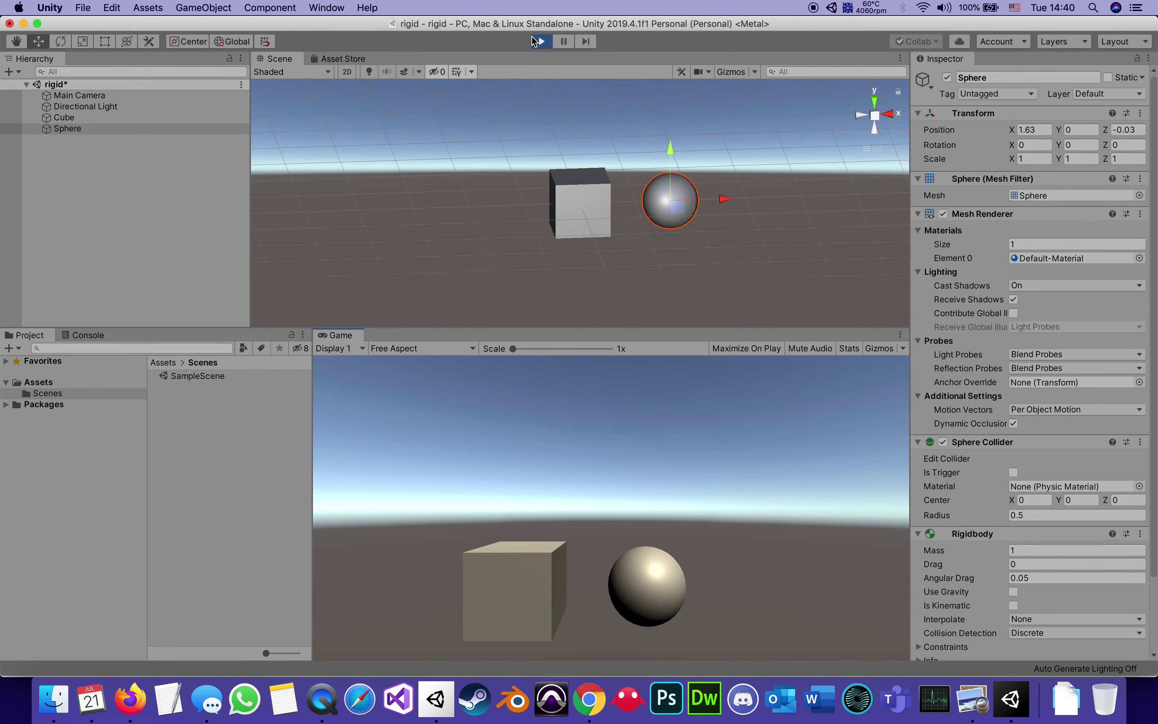
drag(724, 198, 572, 172)
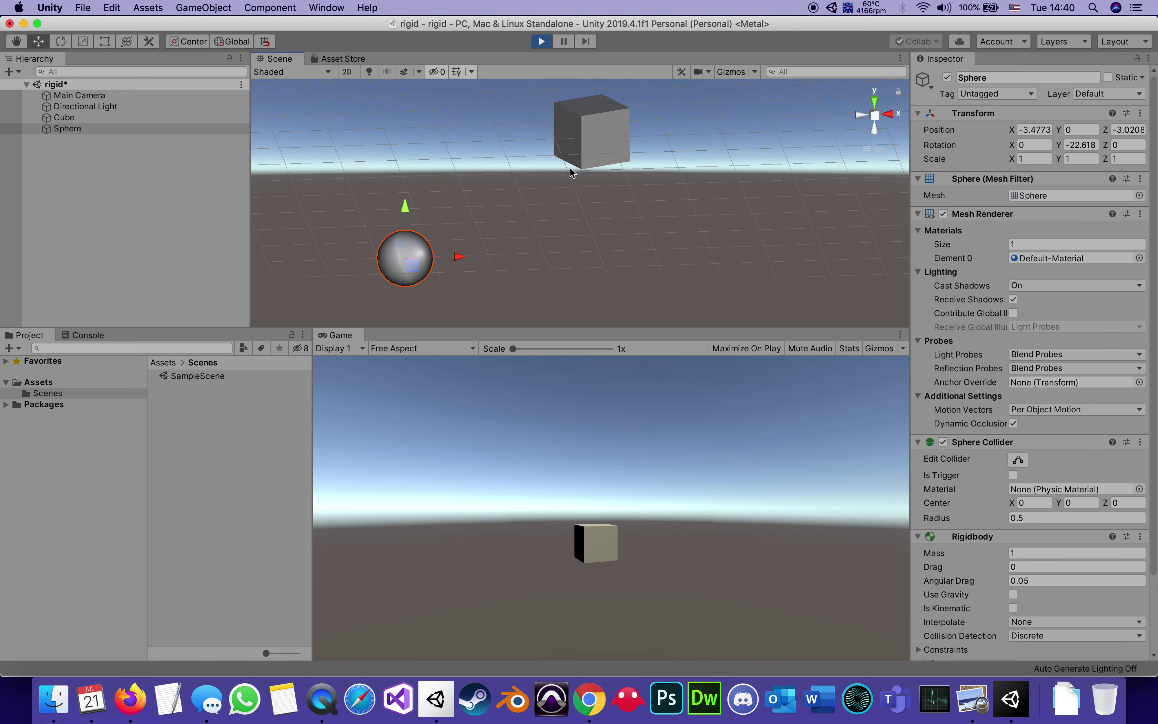
click(551, 43)
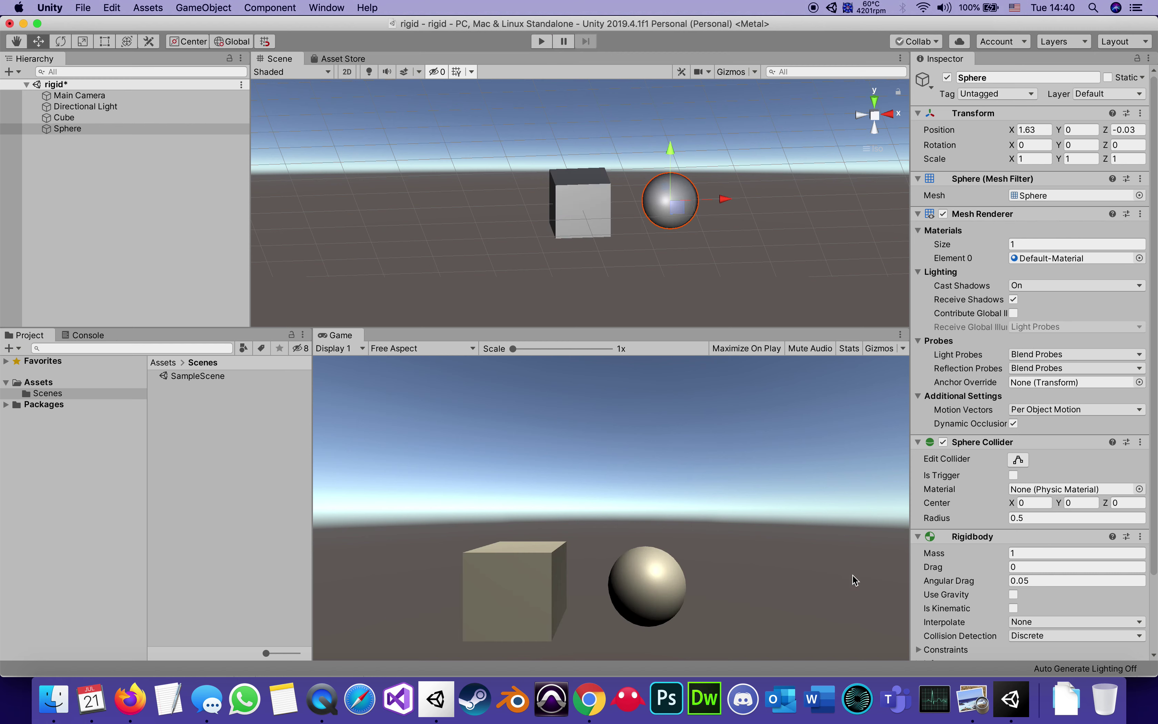
Remove the Rigidbody component from the sphere
right_click(972, 537)
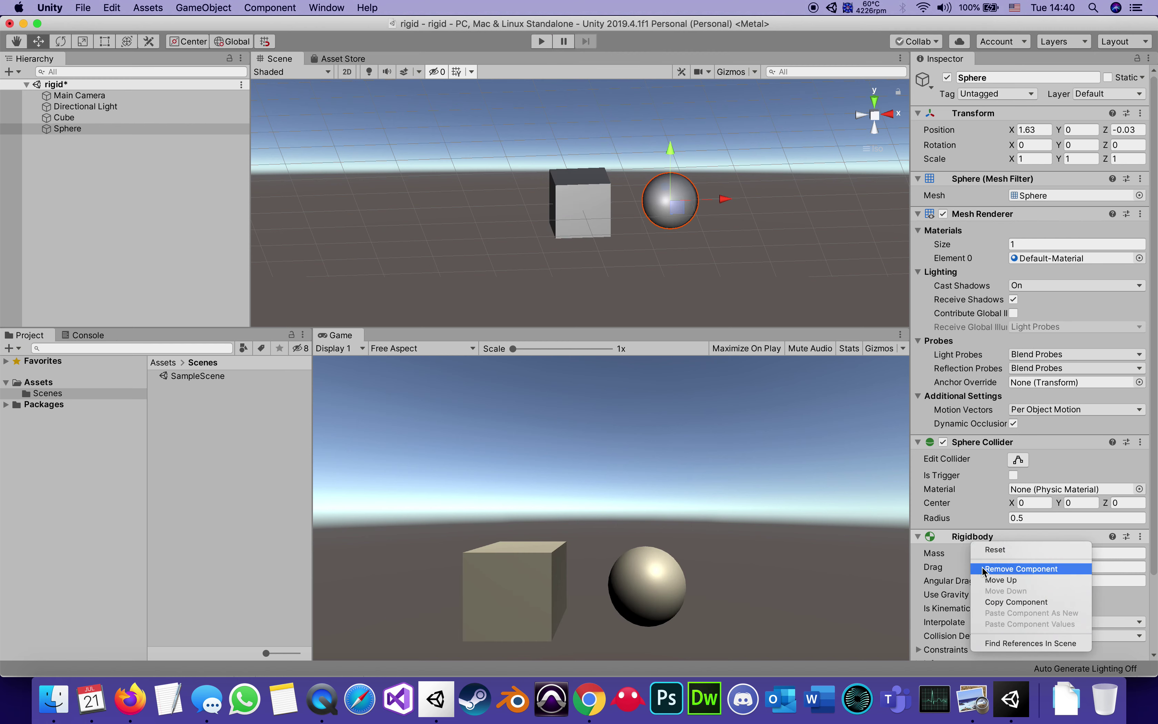
click(1021, 569)
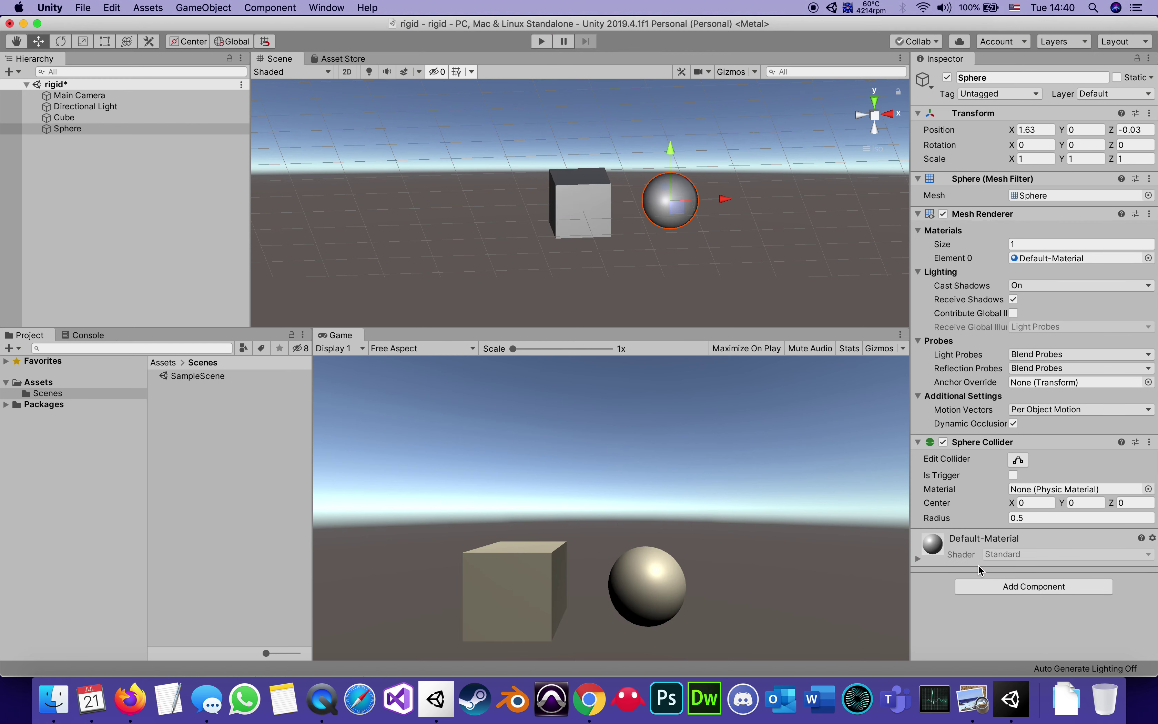
Run the scene, move the sphere without a Rigidbody back and forth along X against the cube, and stop the run
click(540, 42)
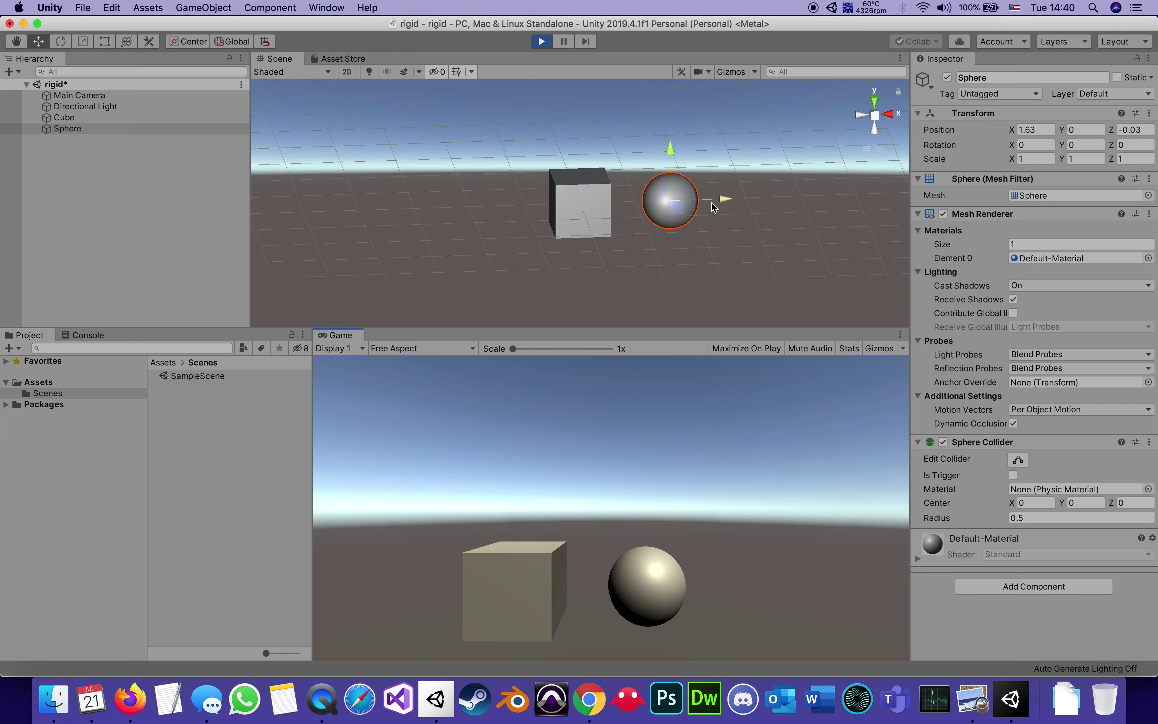
drag(725, 197, 519, 188)
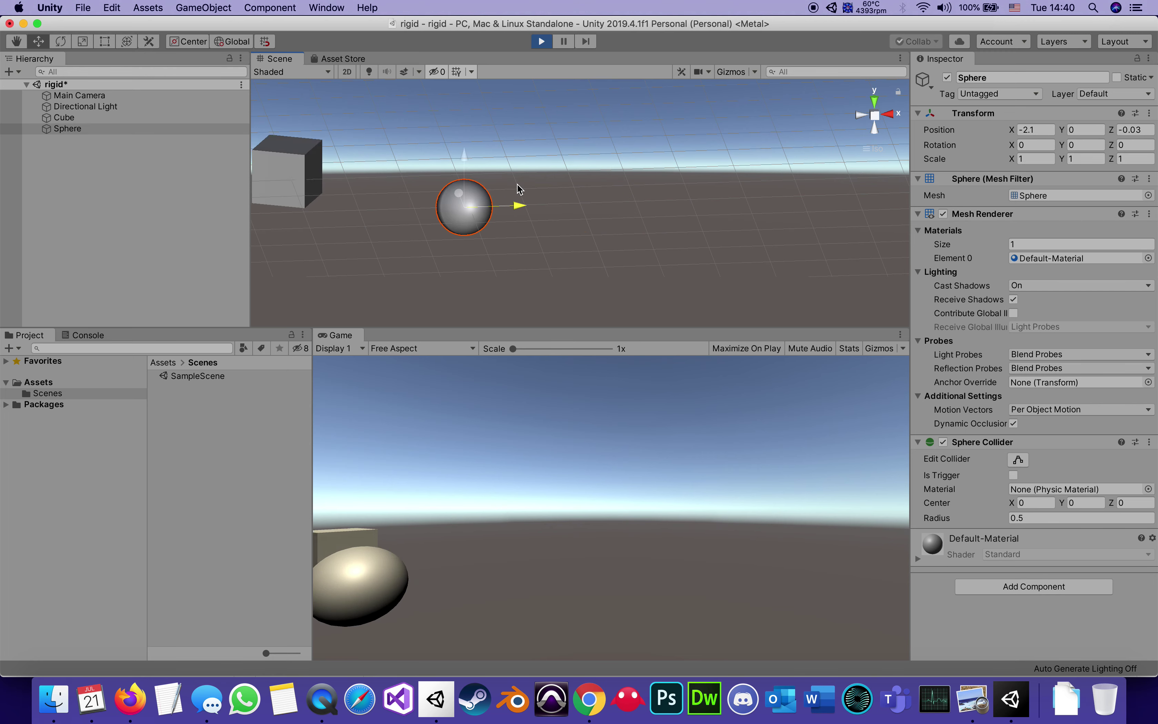
drag(517, 184, 654, 222)
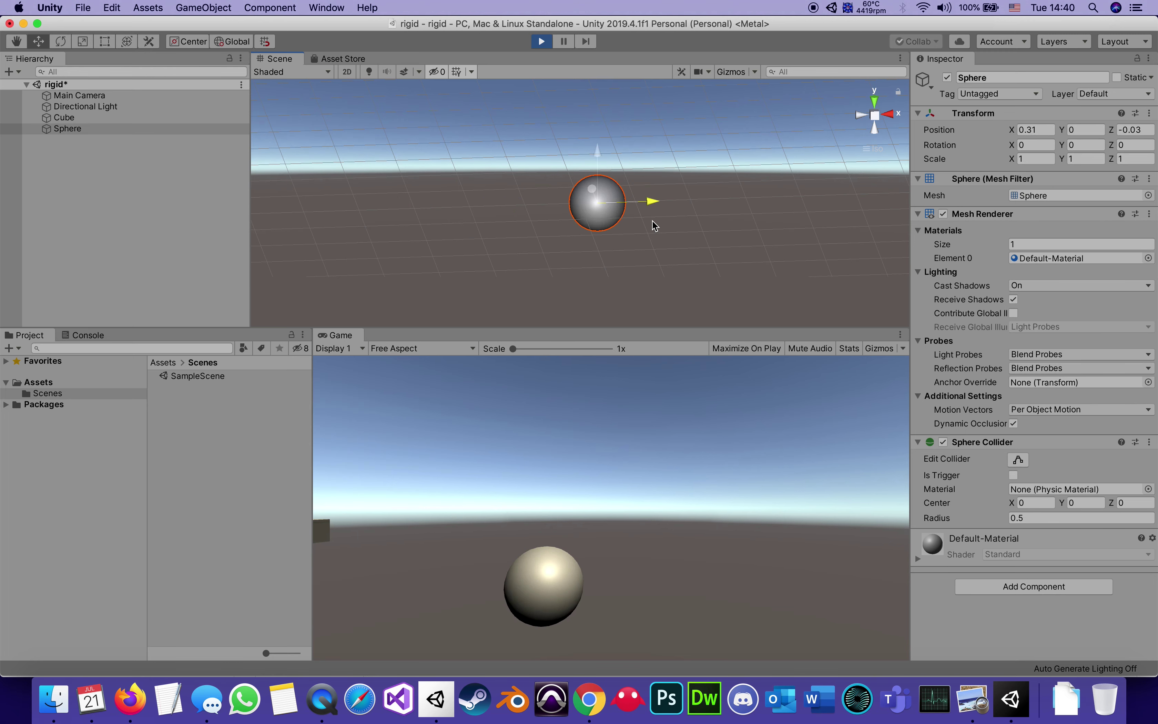
click(540, 42)
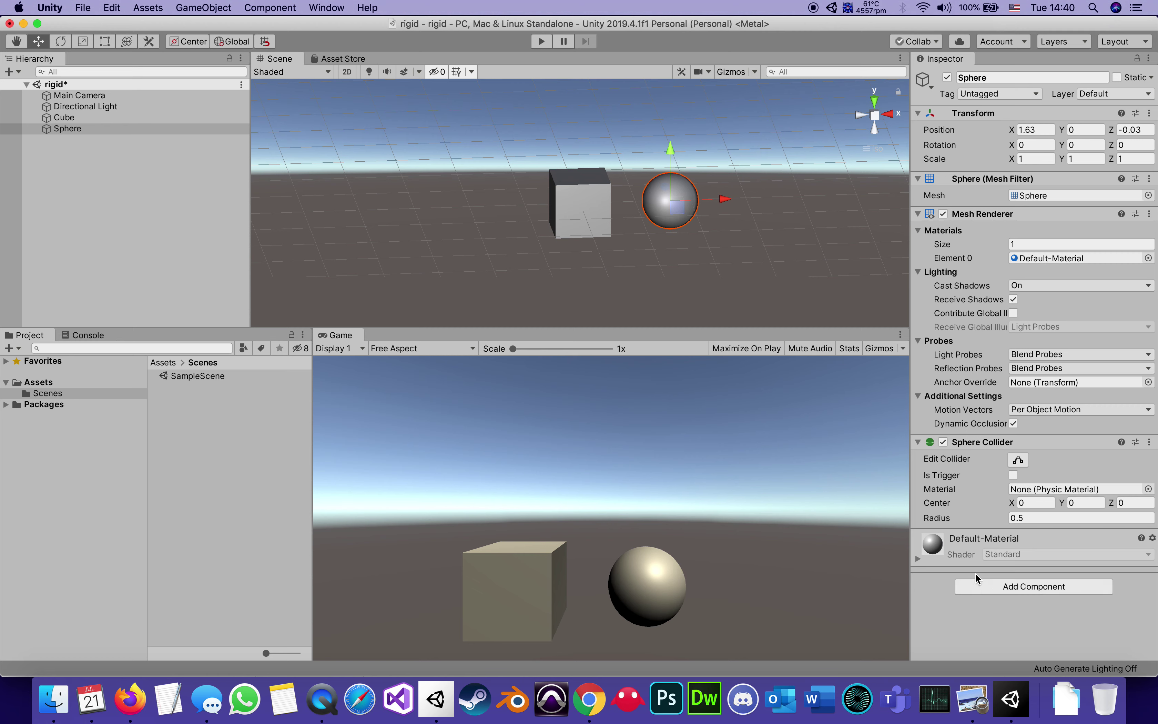
Set the Collision Detection of the cube's Rigidbody to Continuous Dynamic
click(588, 211)
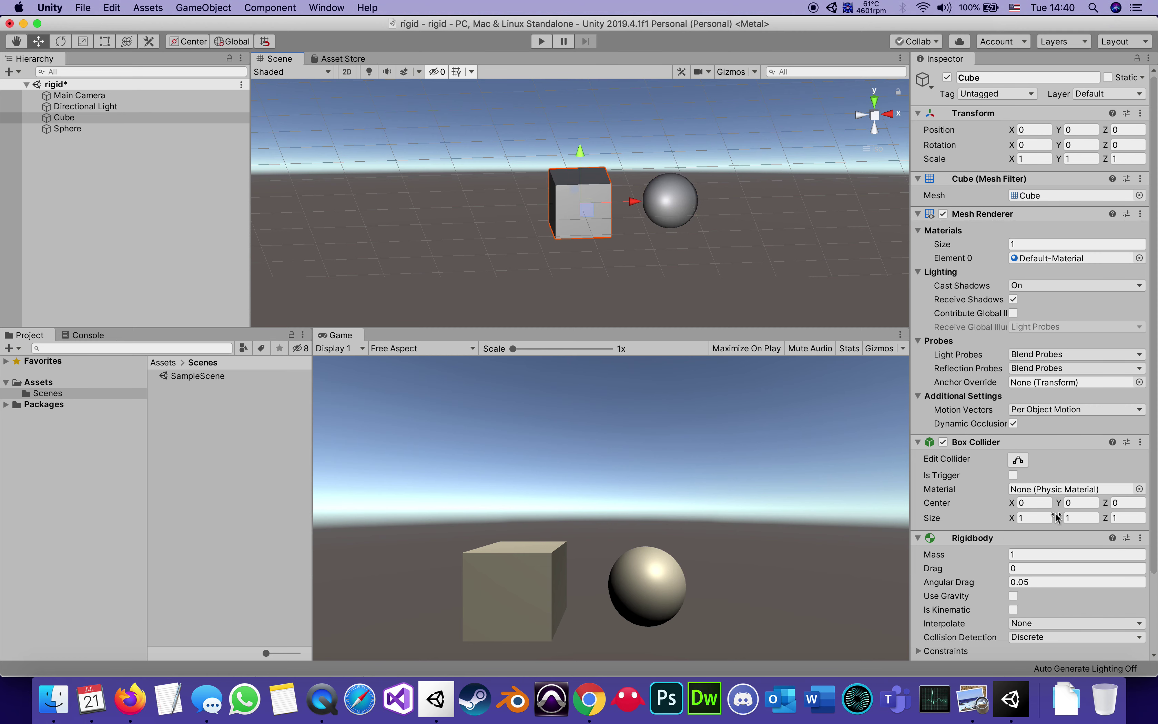
click(1013, 596)
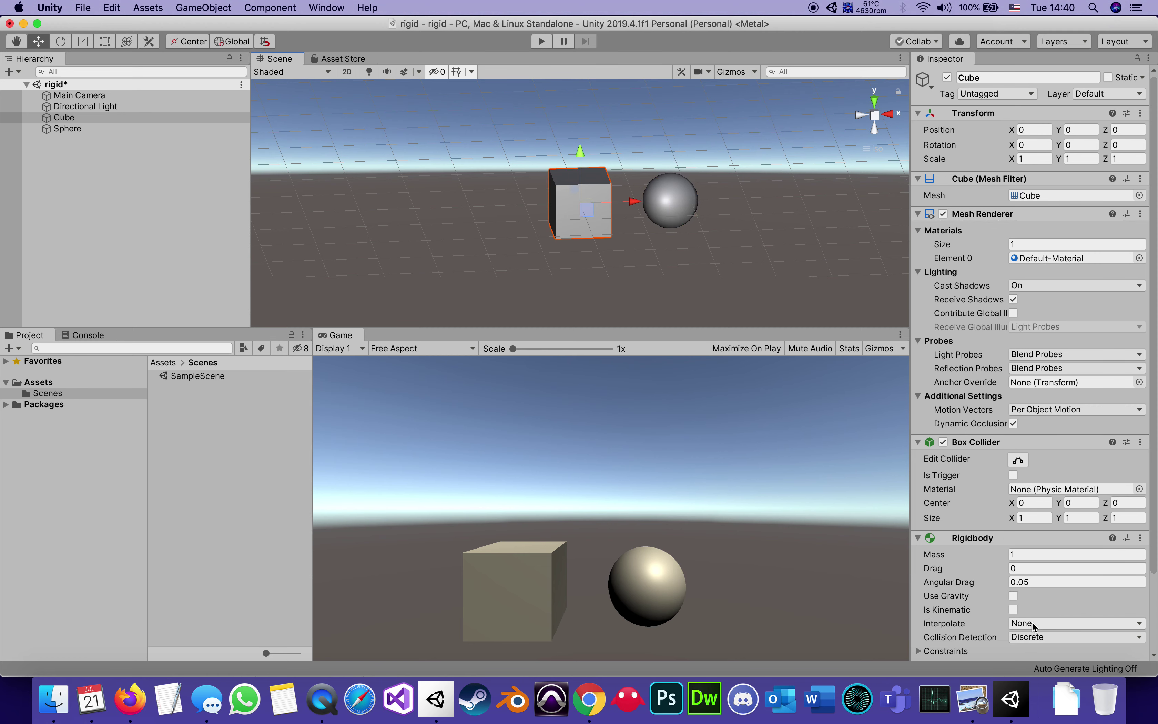
scroll(1033, 620, down, 4)
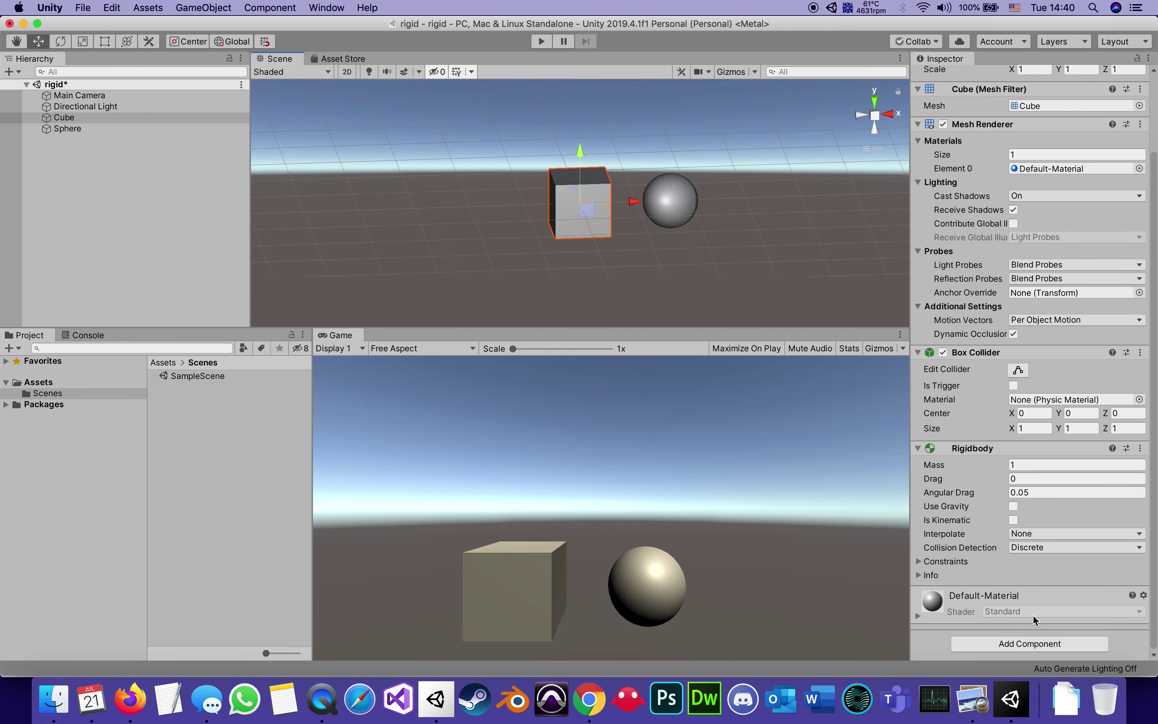
click(1028, 550)
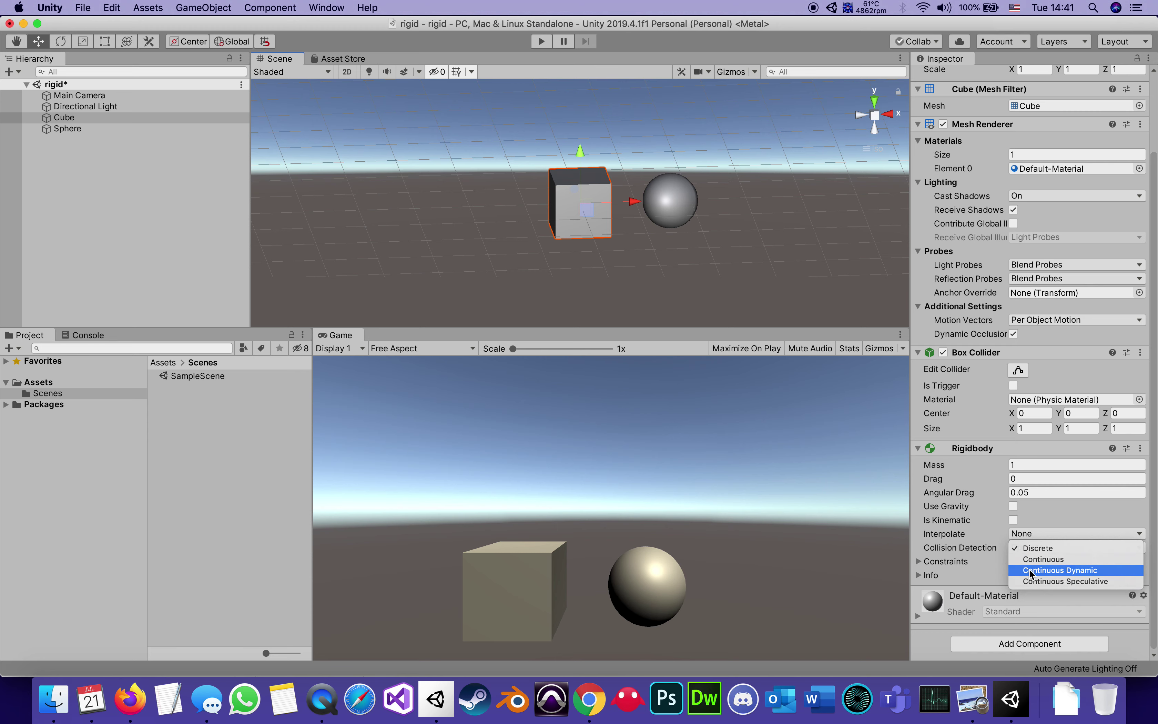
click(1030, 570)
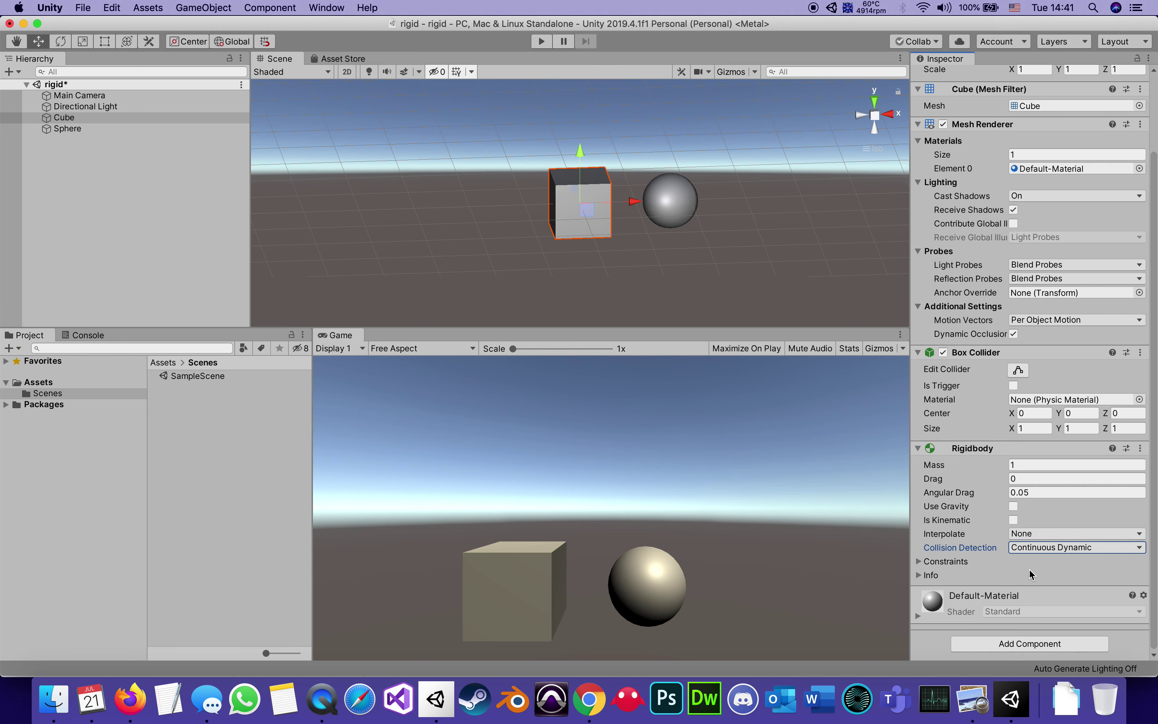
Run the scene, move the sphere along X to test the cube's Continuous Dynamic collisions, and stop the run
click(541, 42)
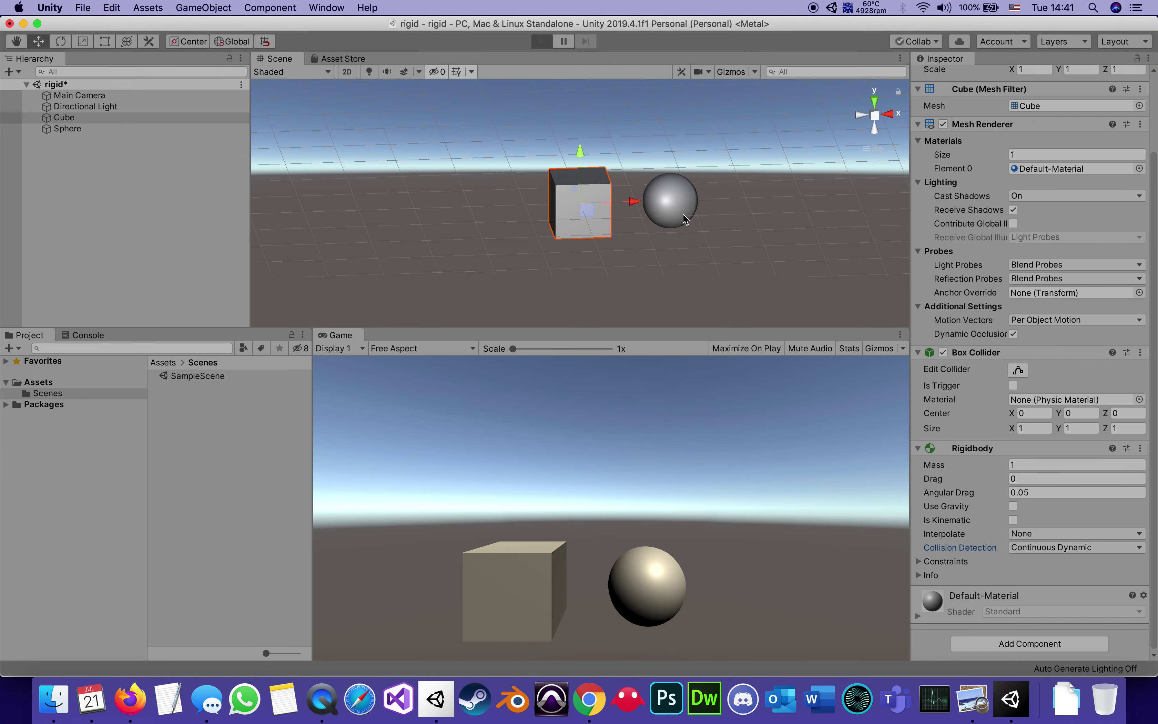
click(681, 193)
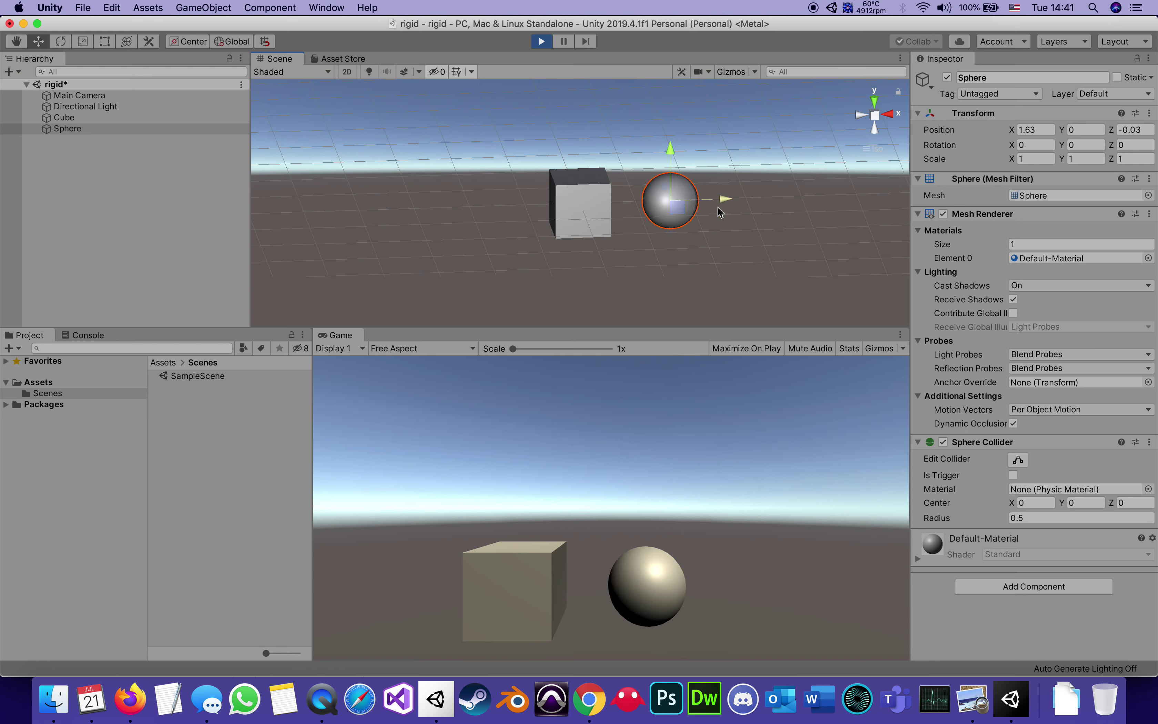
drag(724, 198, 807, 197)
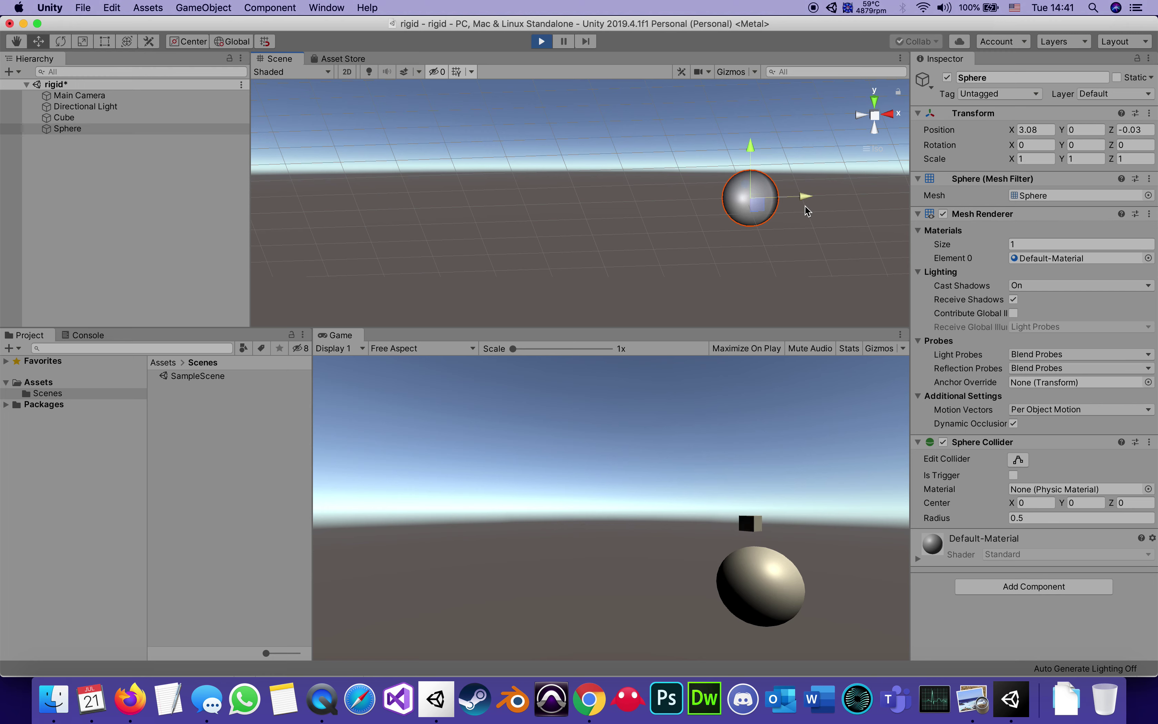
click(549, 39)
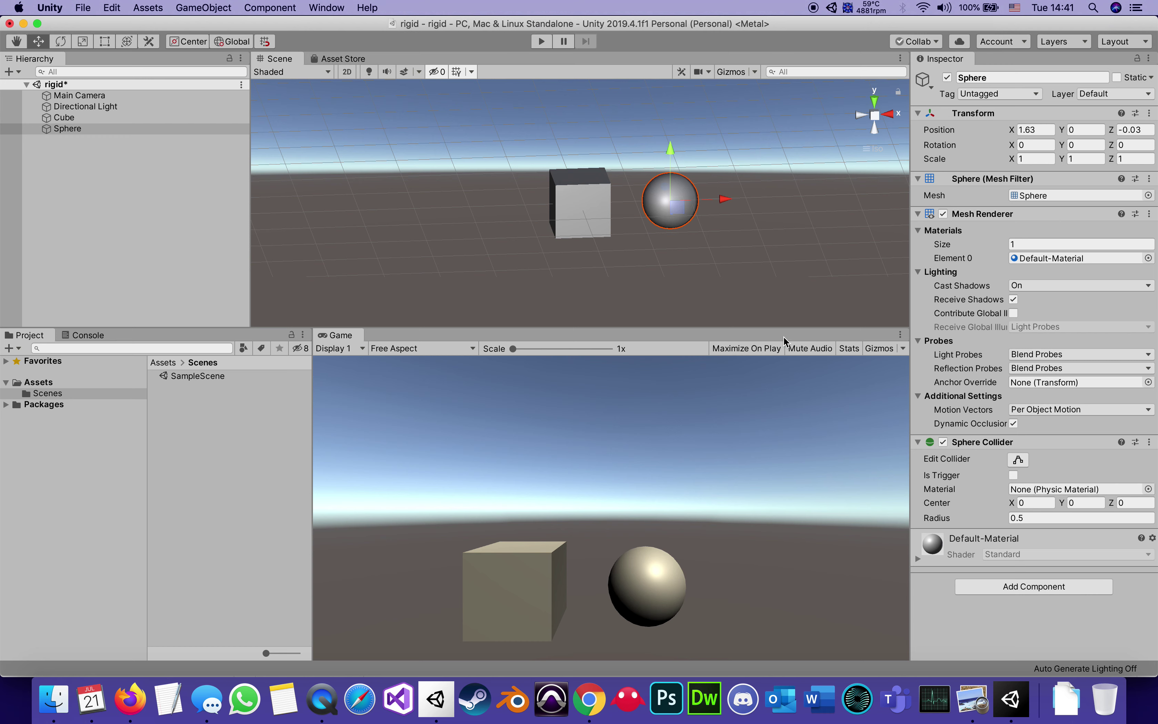
Set the Collision Detection of the cube's Rigidbody back to Discrete
click(577, 210)
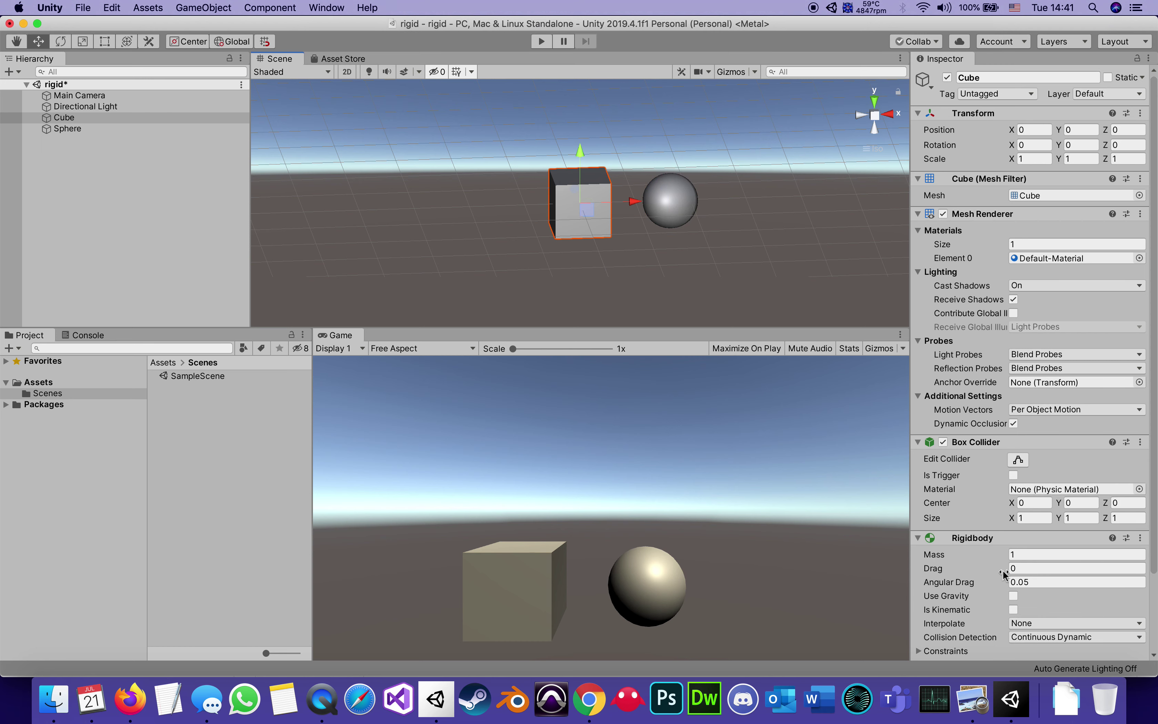
click(1056, 631)
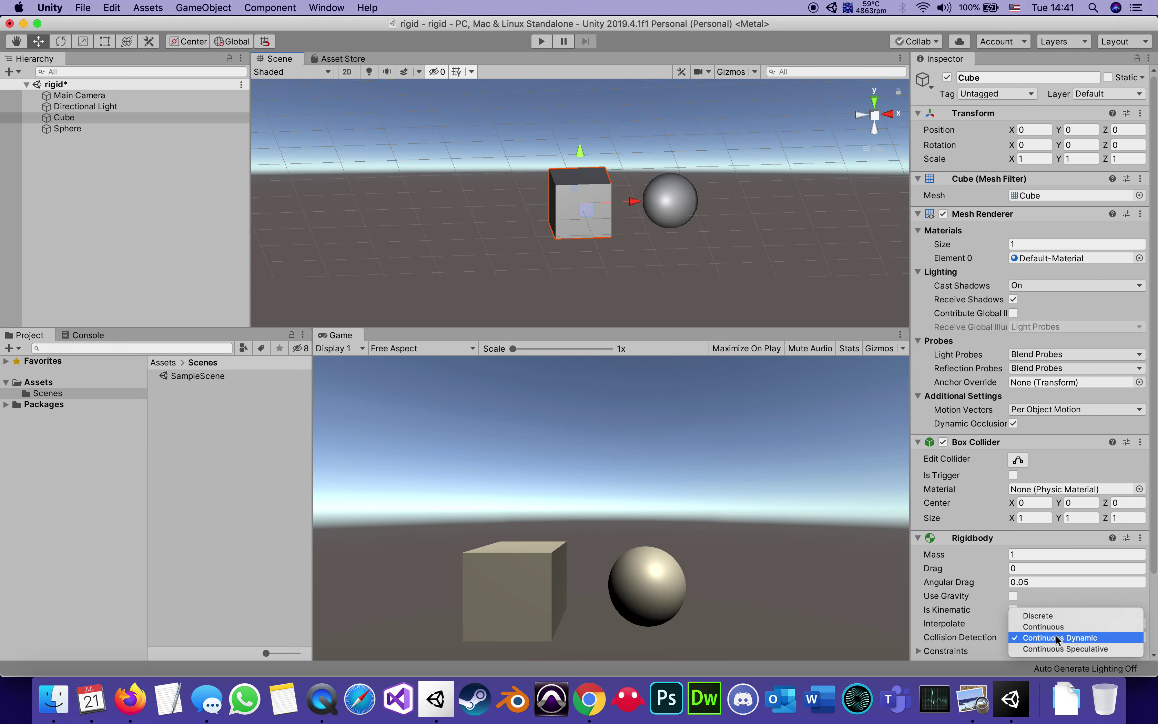
click(1056, 614)
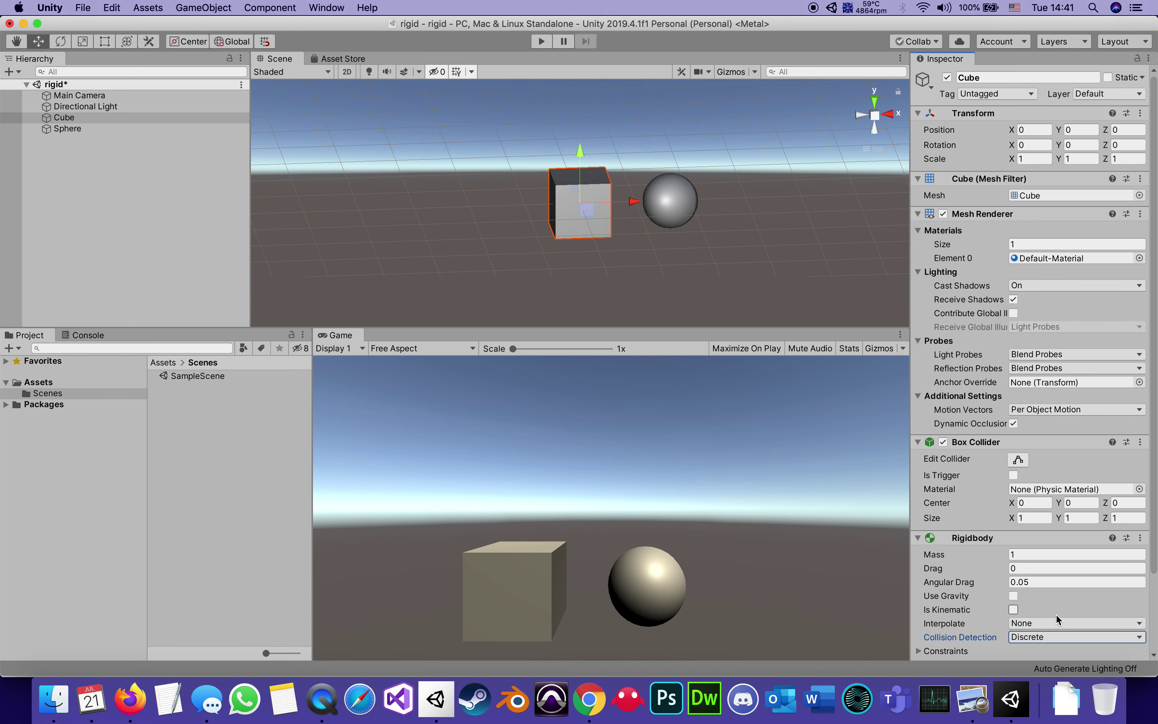
Add a Rigidbody component to the sphere
click(688, 211)
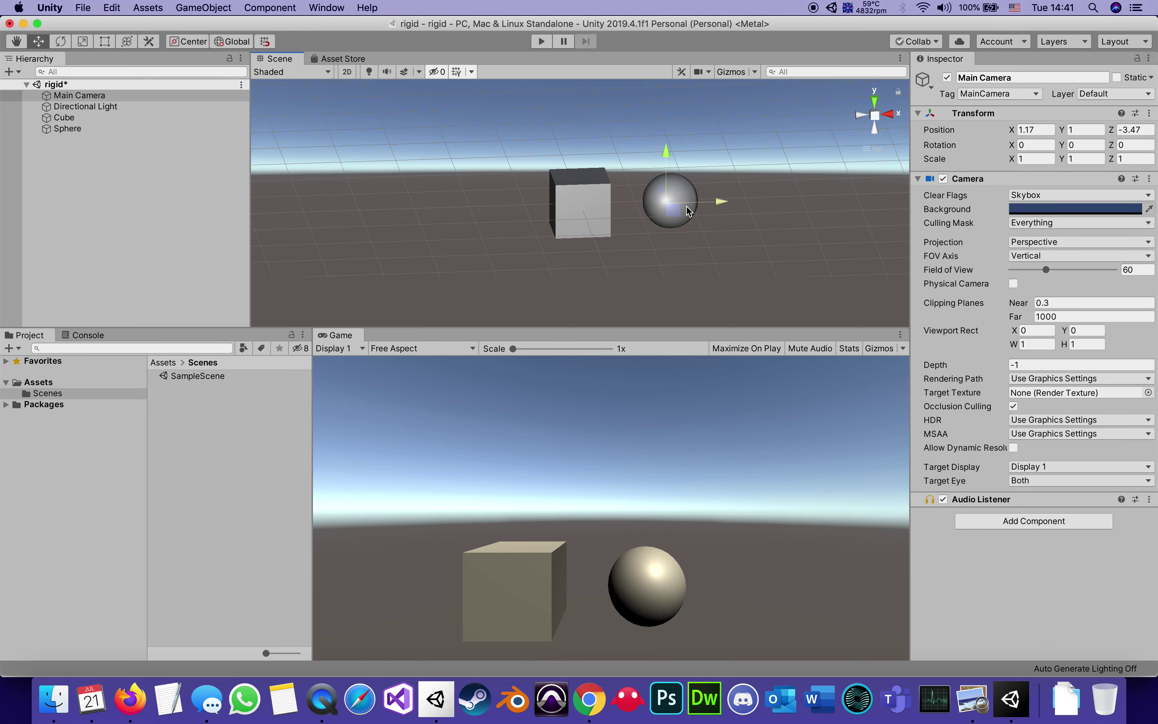
click(679, 187)
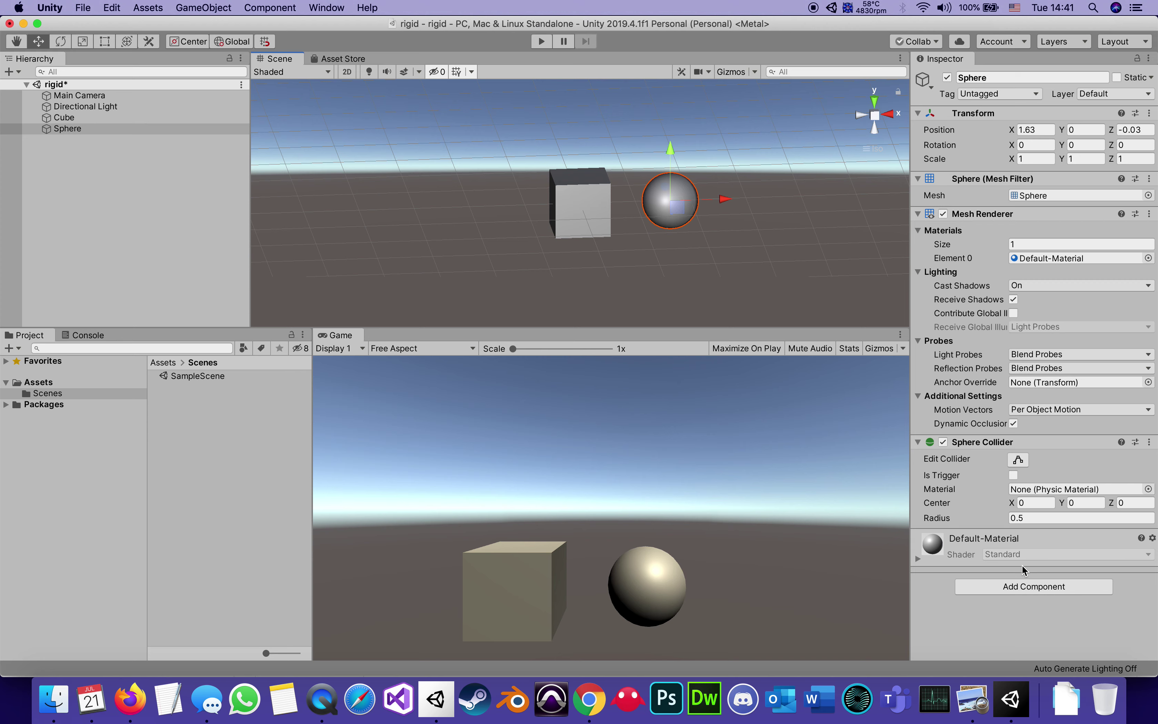
click(1024, 586)
click(992, 501)
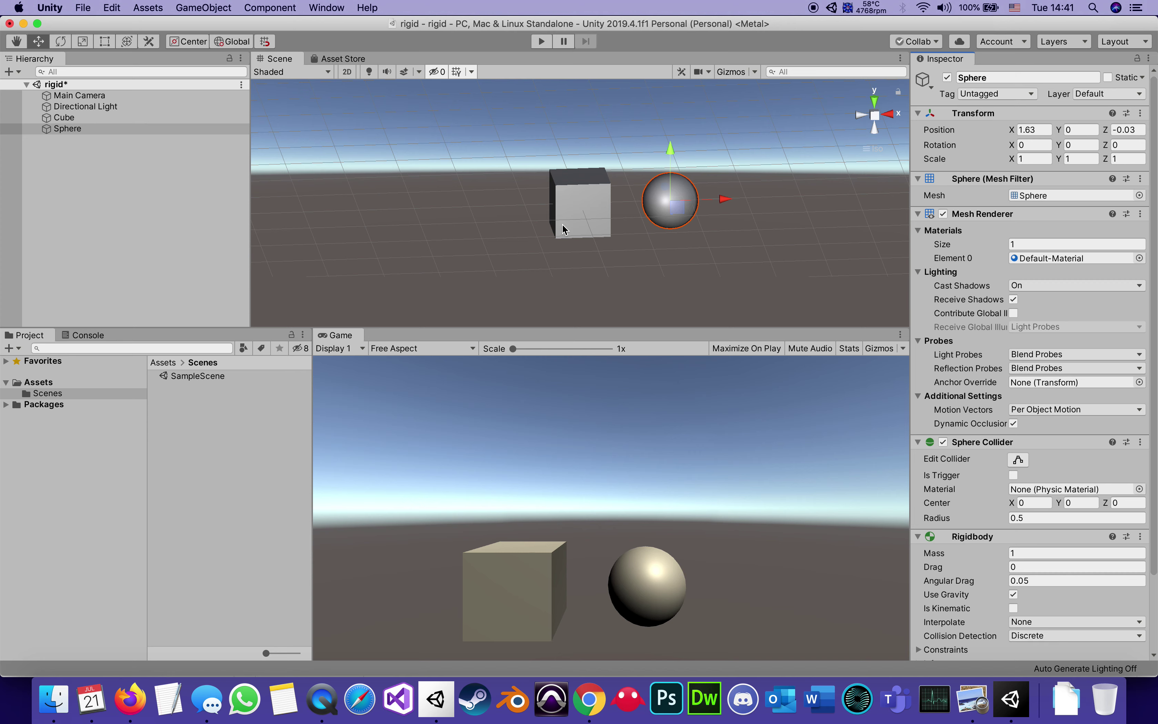
Turn on Use Gravity on the cube's Rigidbody, and run the scene briefly to observe both objects under gravity
click(571, 187)
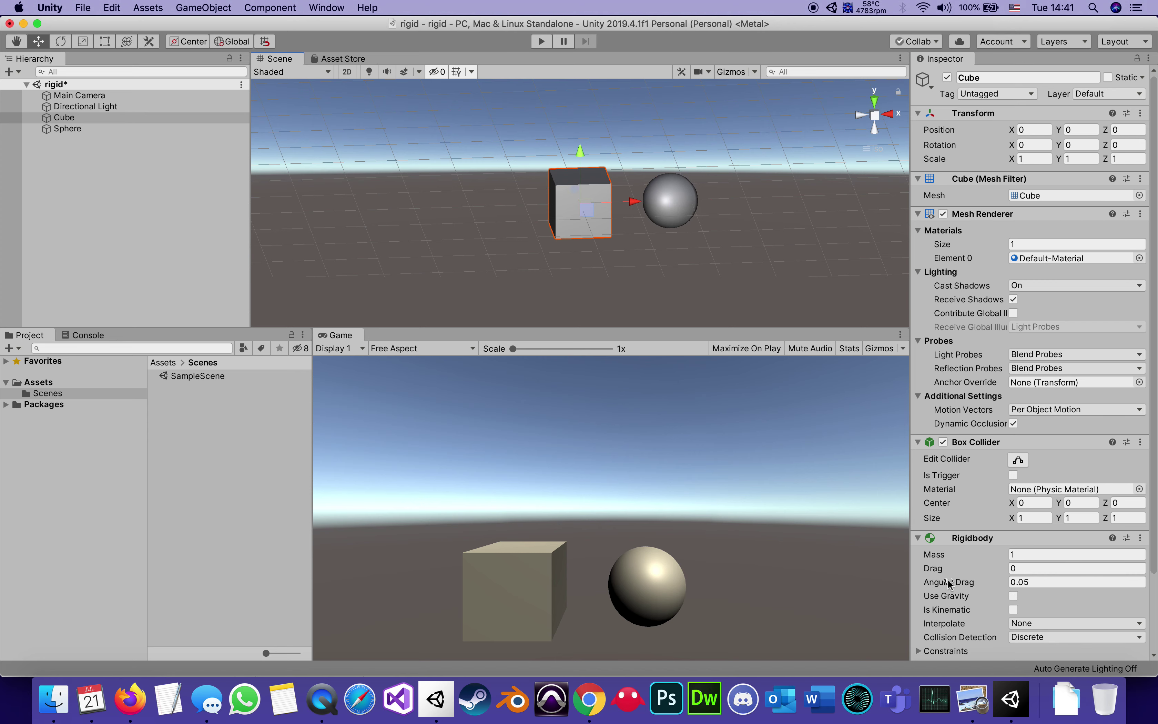
click(1014, 594)
click(539, 41)
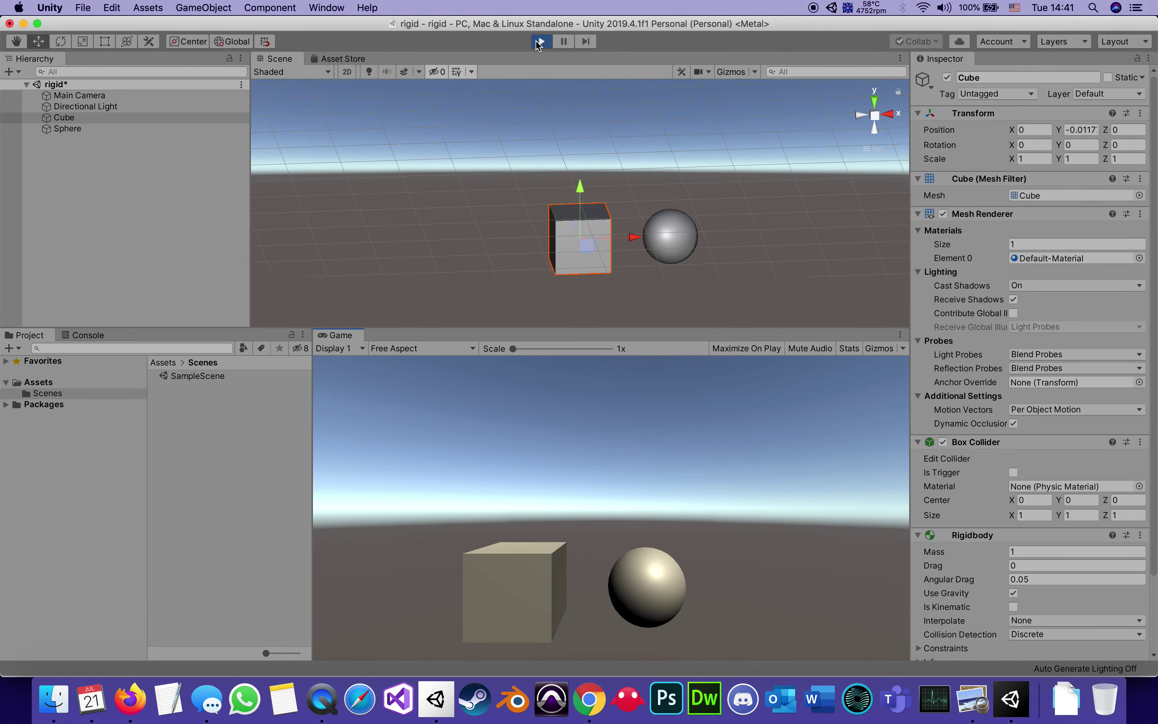
click(537, 41)
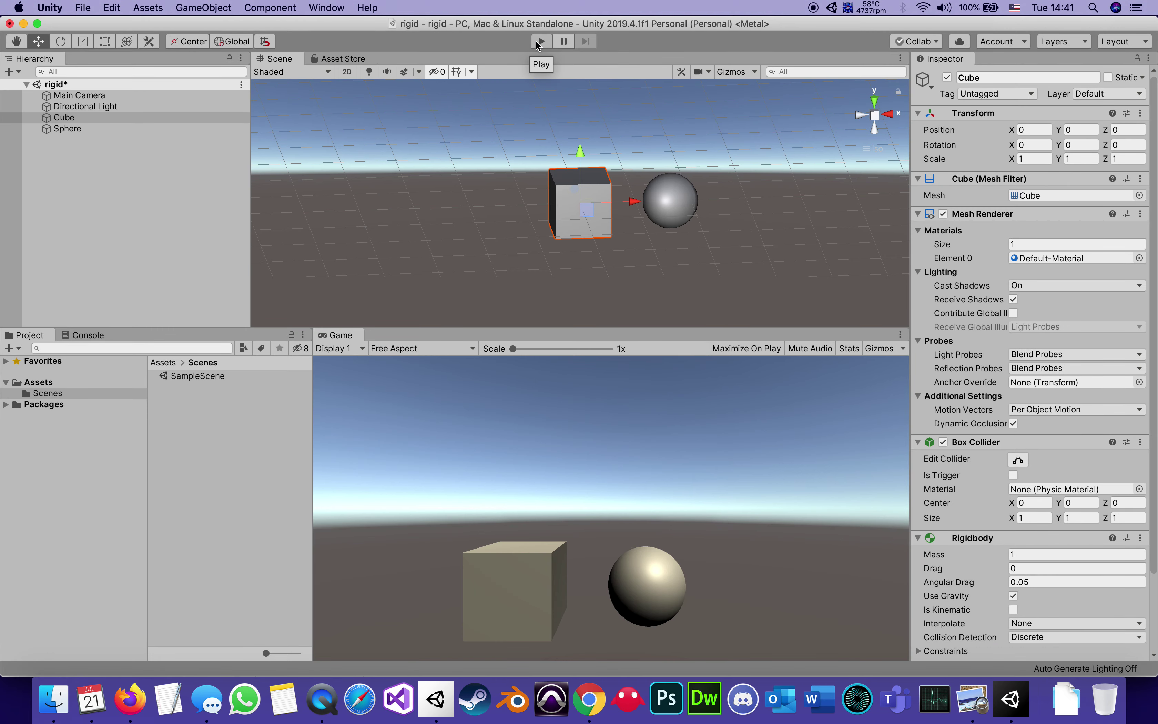
Raise the cube and the sphere together to a Y position of about 2.14
shift+click(91, 128)
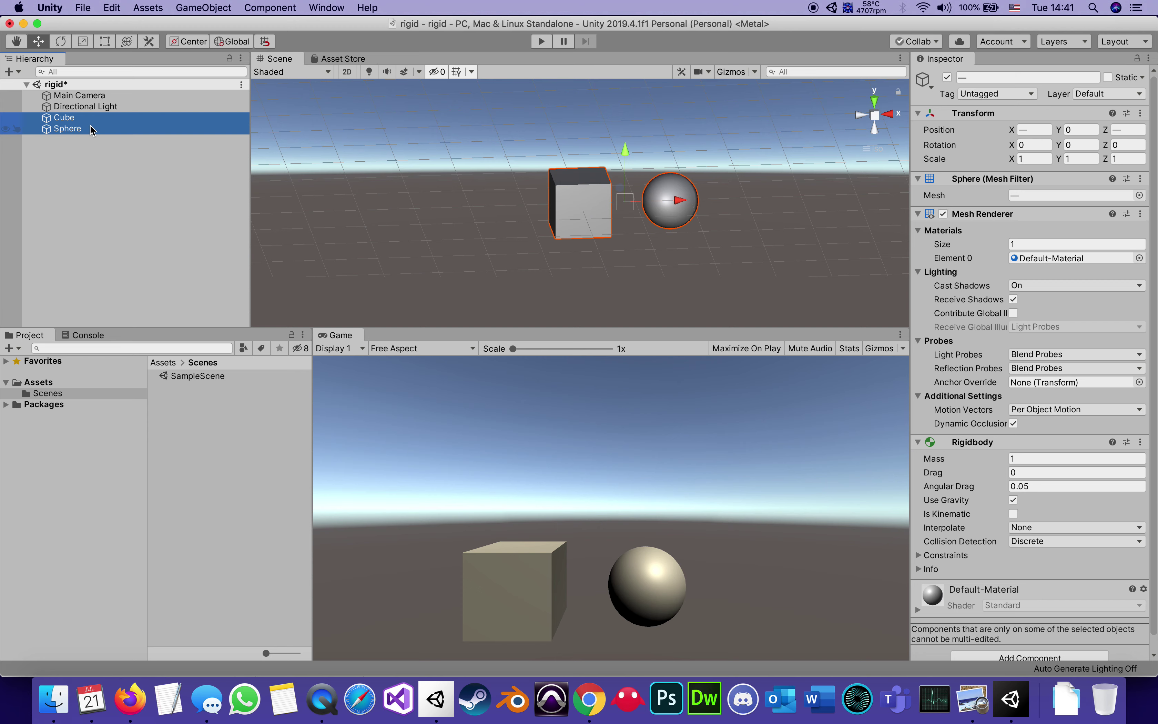
click(1059, 132)
drag(1060, 132, 1051, 84)
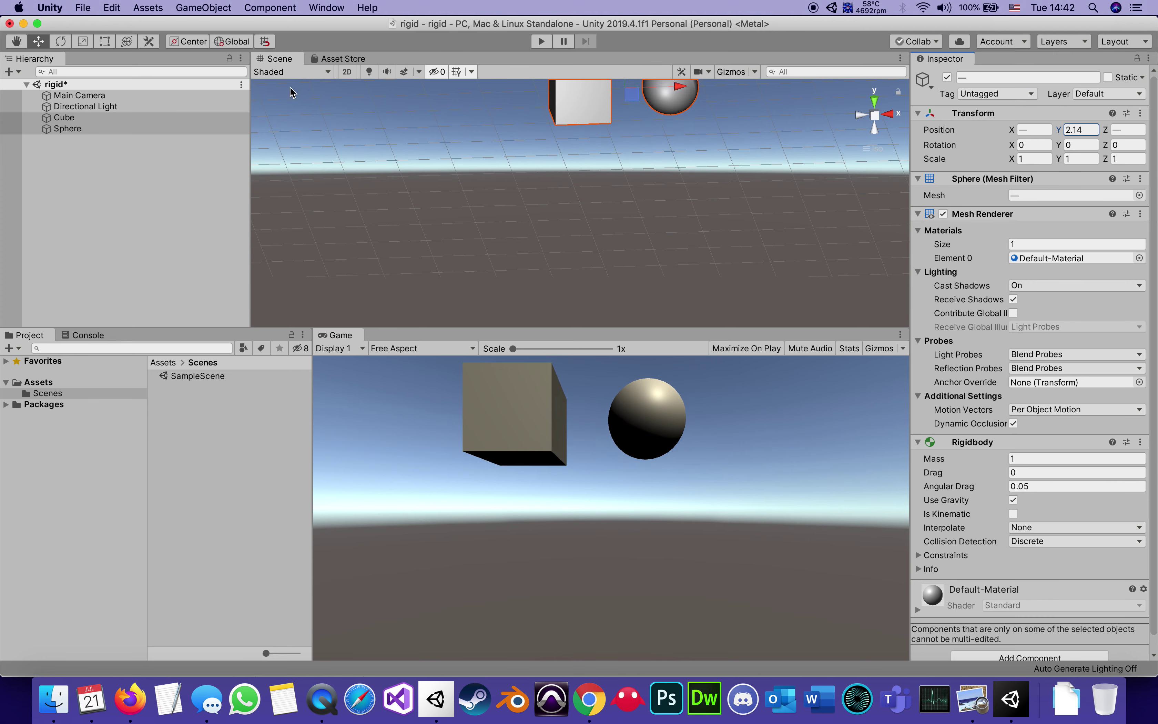
Add a Plane 3D object to the scene as a ground surface beneath the cube and sphere
click(185, 196)
right_click(72, 171)
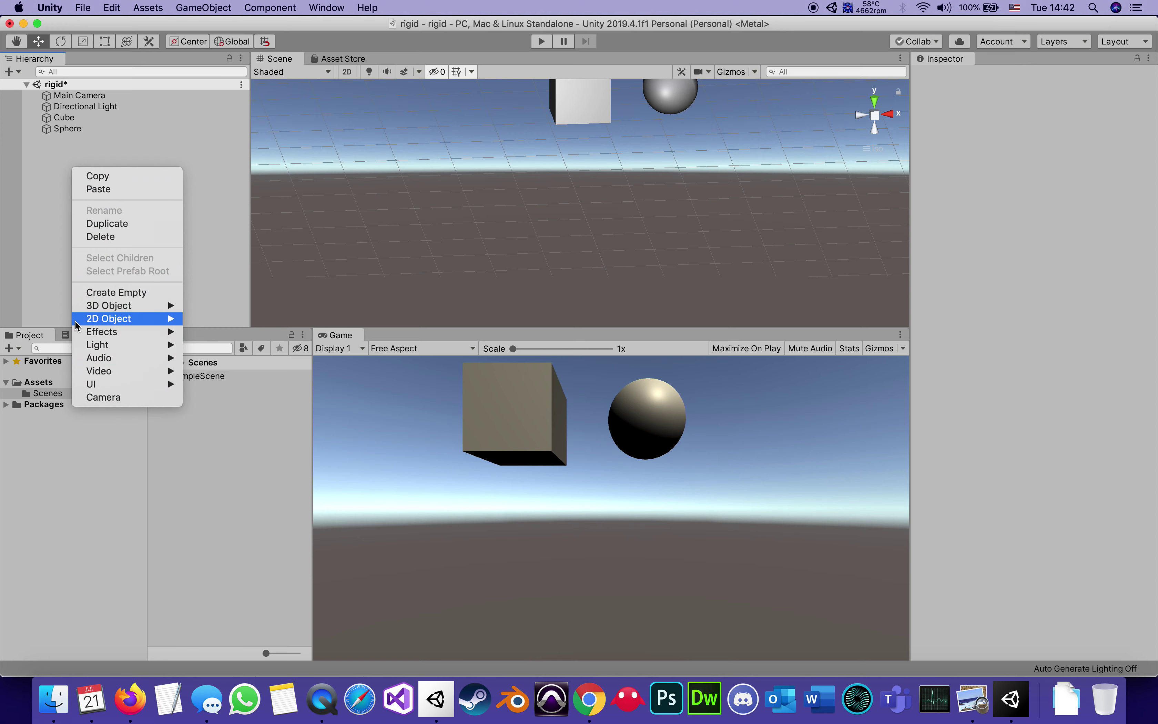
mouse_move(86, 305)
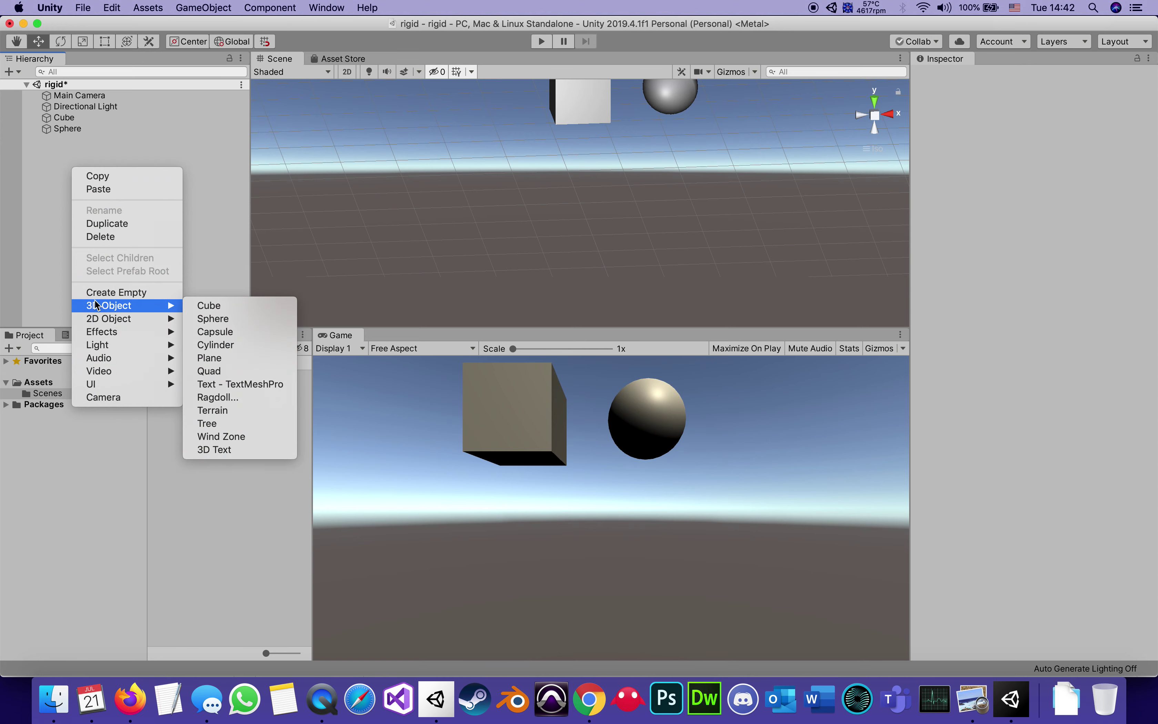
click(225, 360)
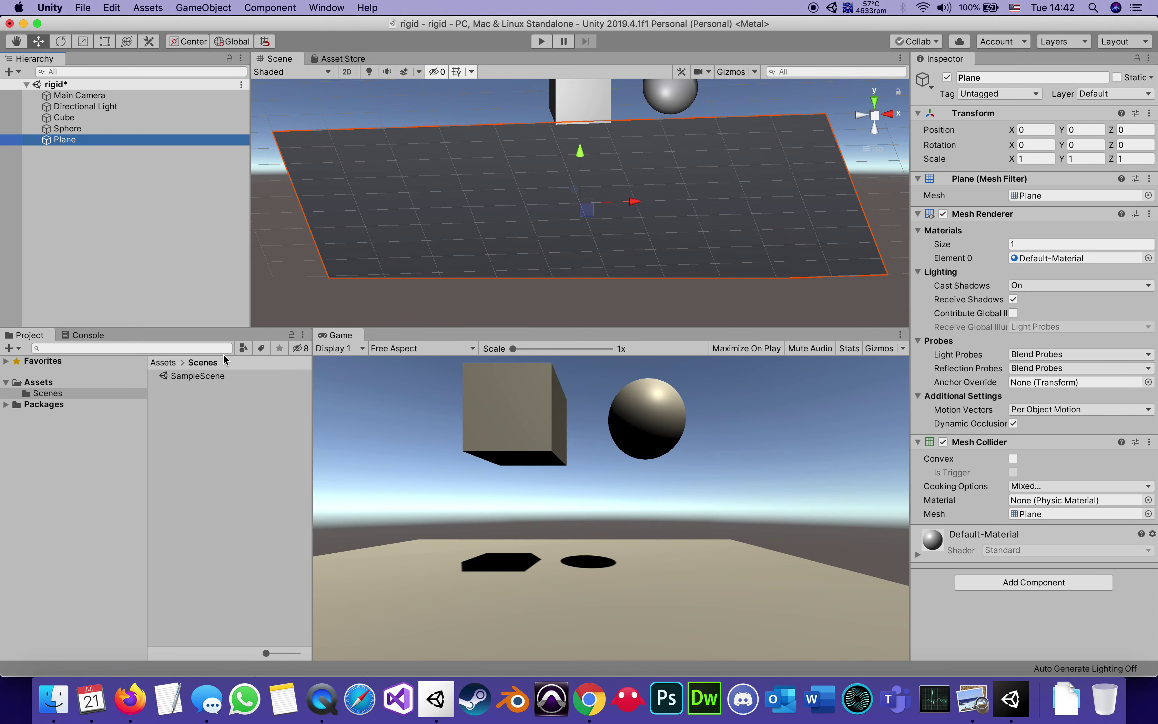
Set the plane's X and Z scale to 10 to enlarge the ground
click(1019, 159)
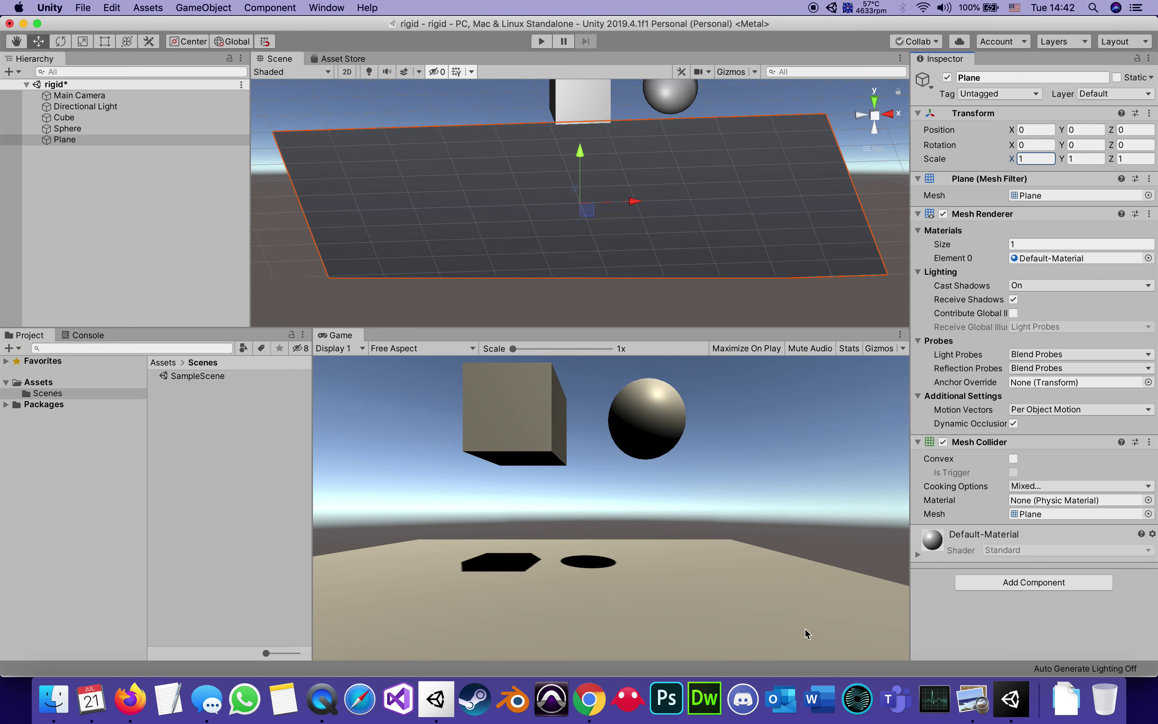
text(0)
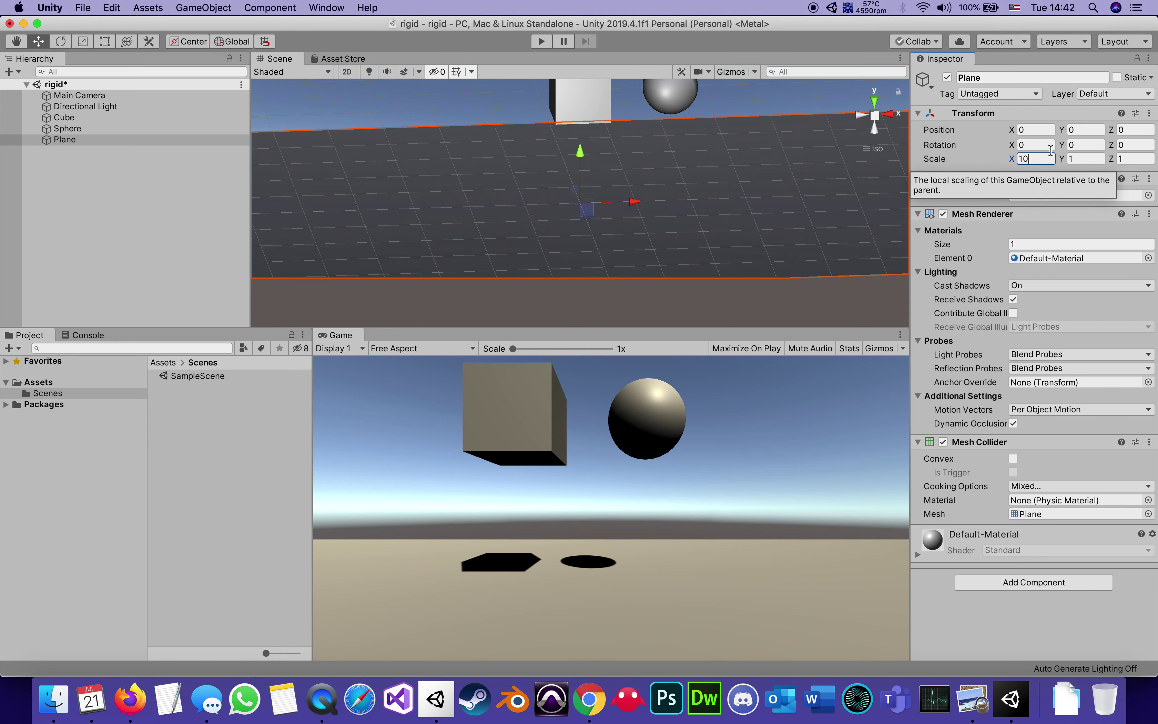
click(1122, 159)
text(1-)
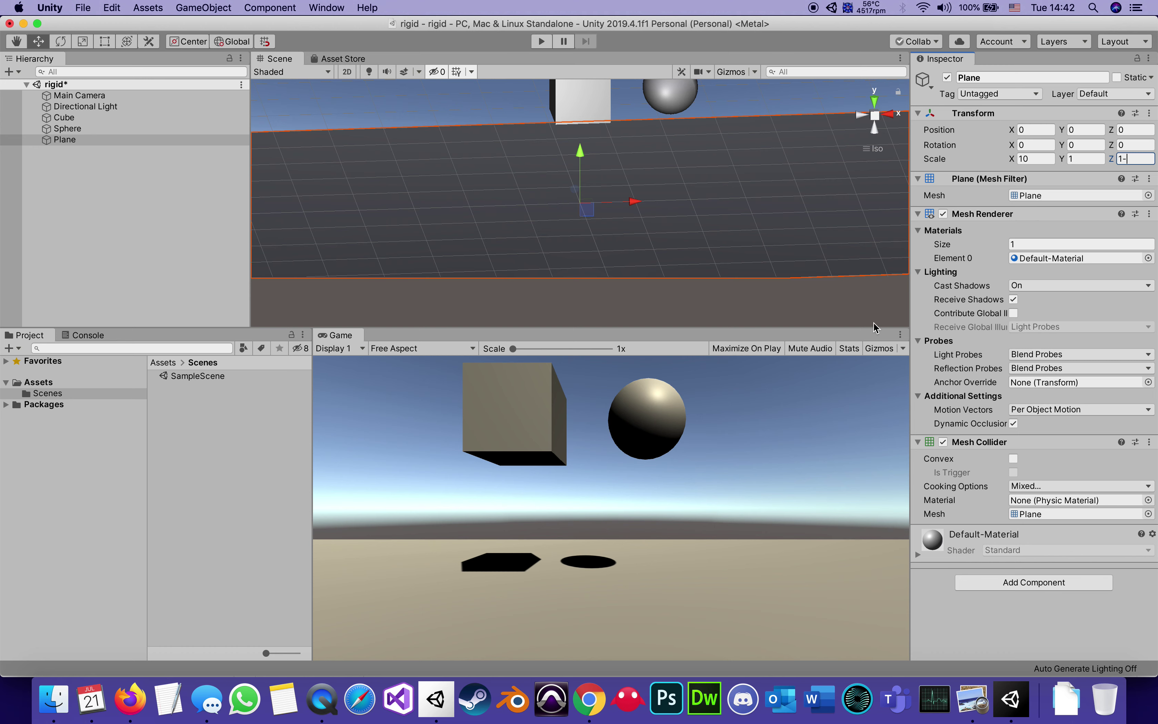
key(BackSpace)
text(0)
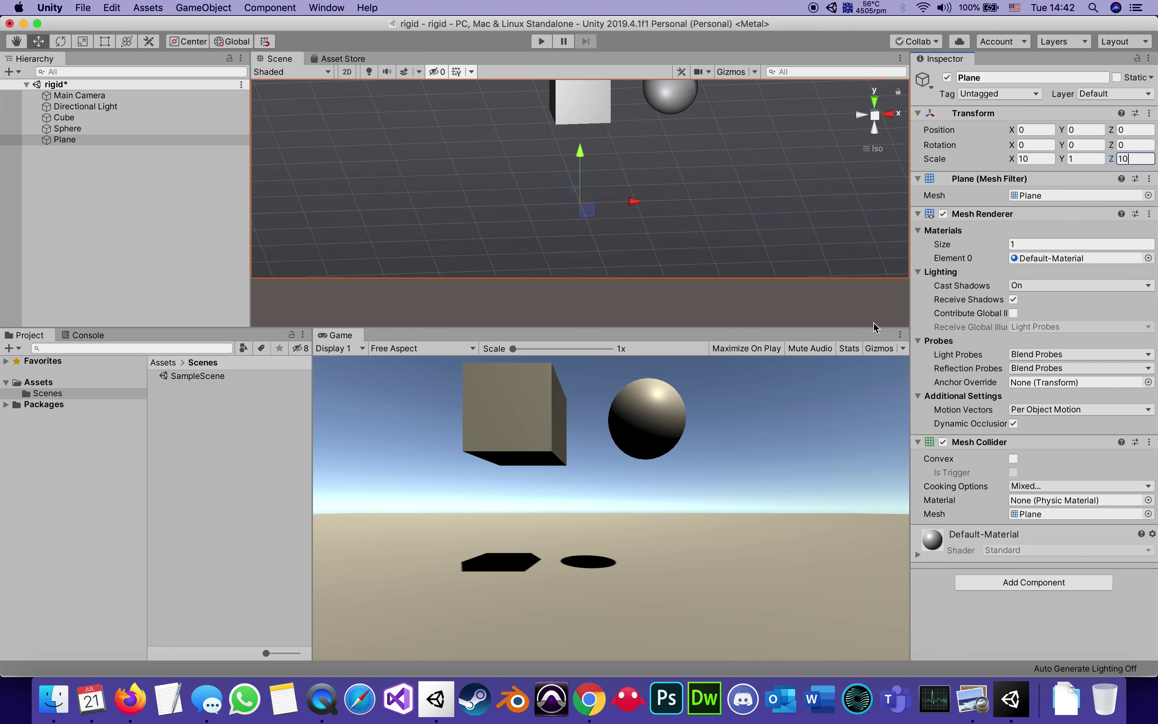
click(765, 573)
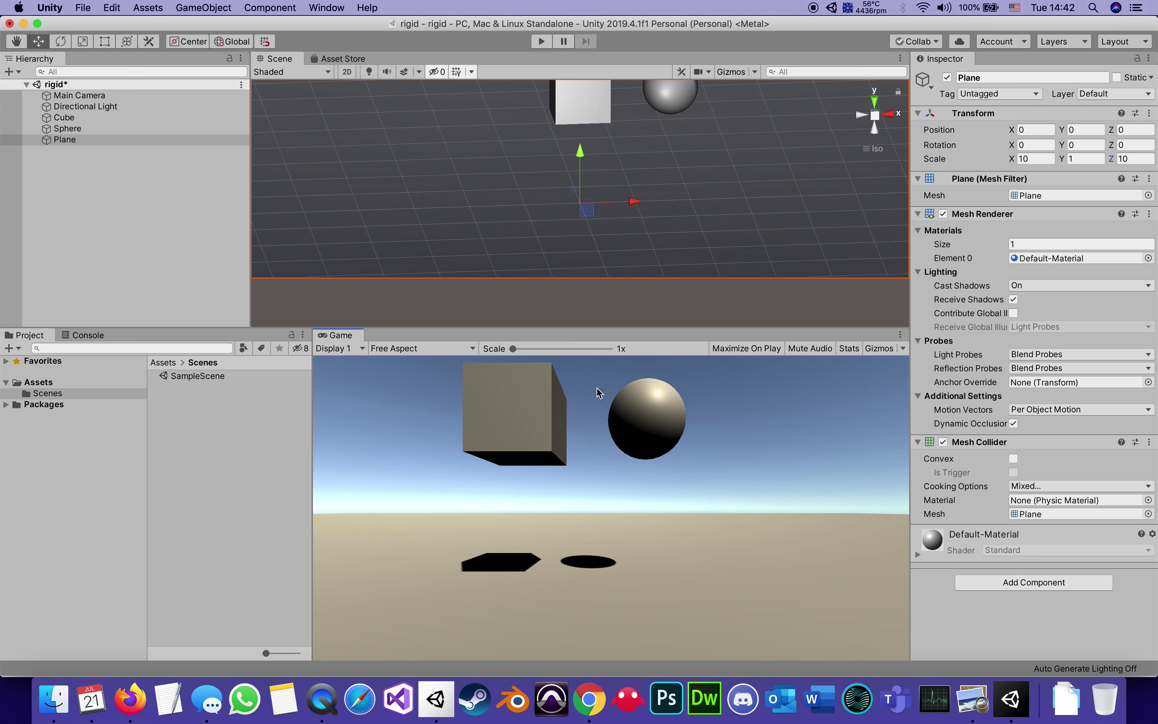
Run the scene briefly to observe the cube and sphere falling onto the plane, stop the run, and save the scene
click(541, 41)
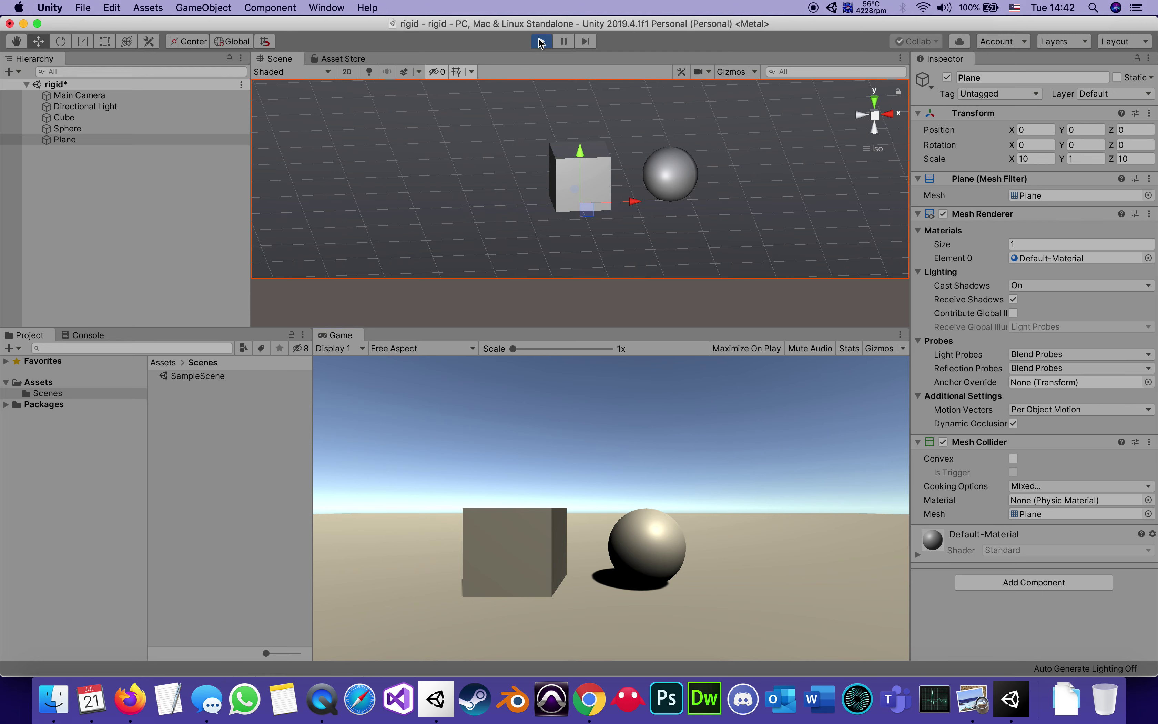
click(540, 42)
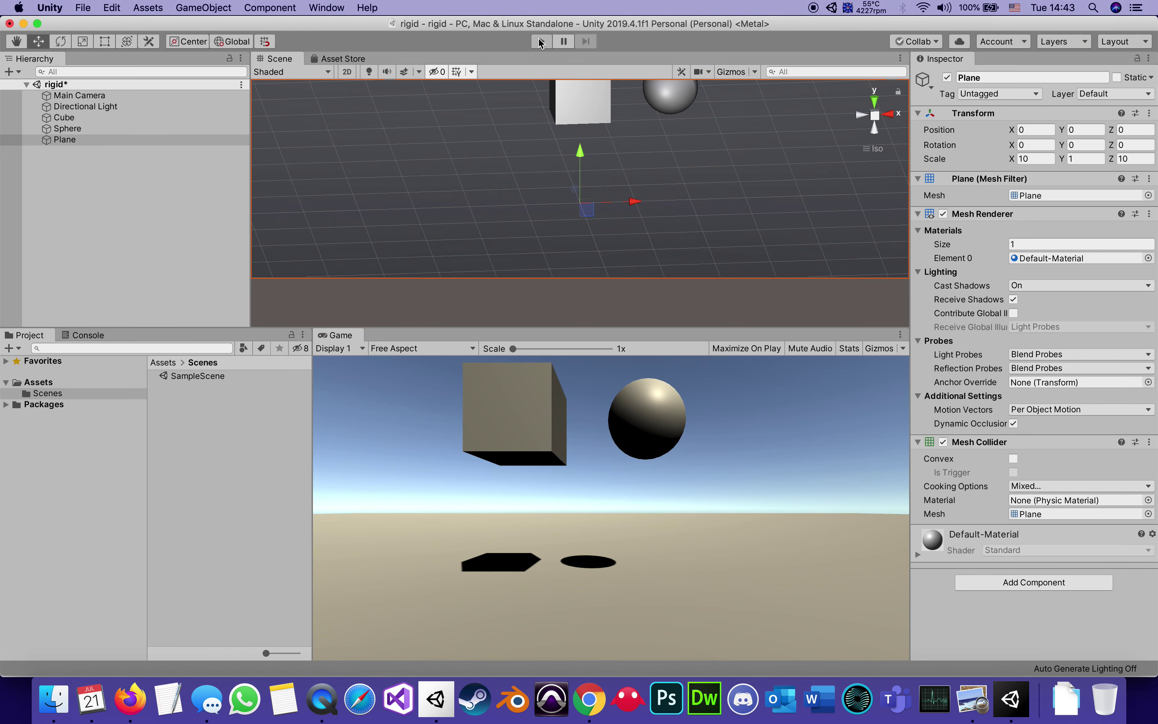
key(super+s)
Create a folder named "Phys materials" in the project's Assets folder
click(44, 392)
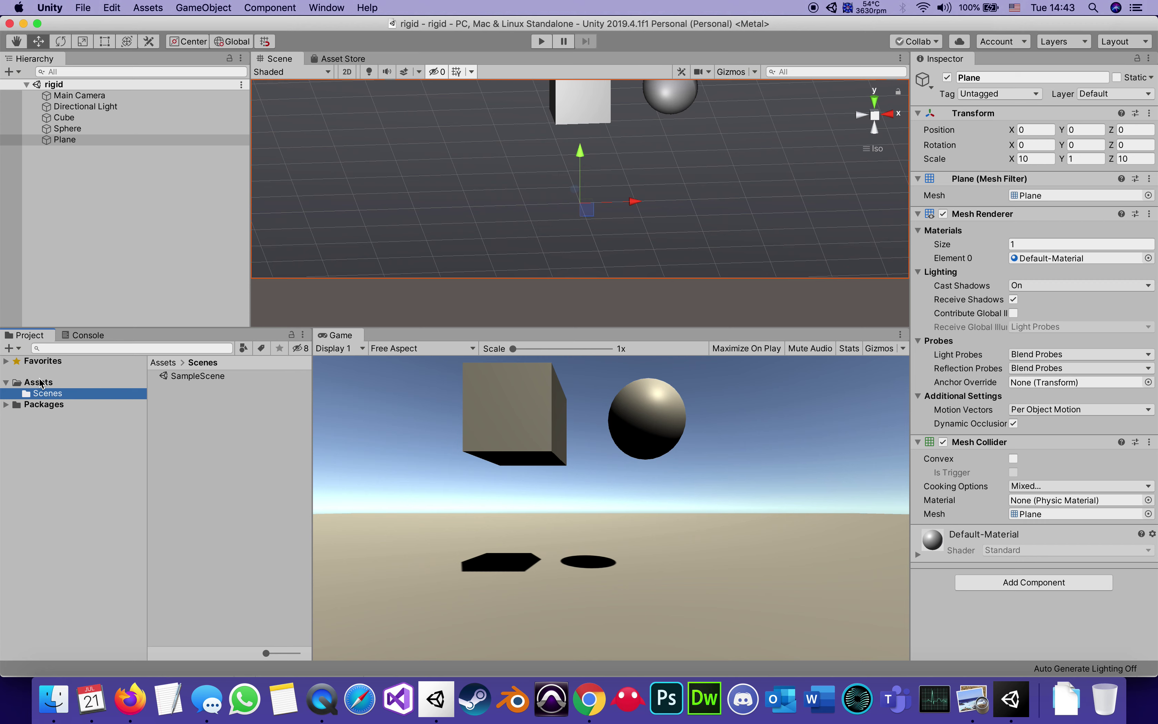
click(41, 382)
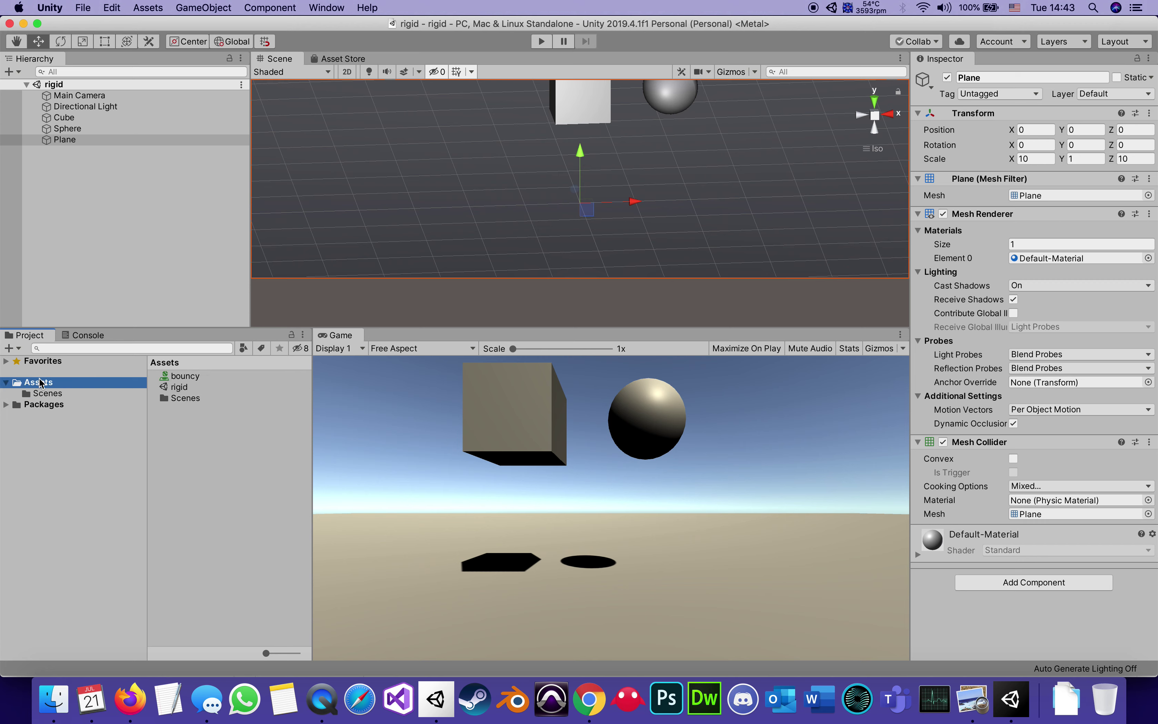
right_click(203, 456)
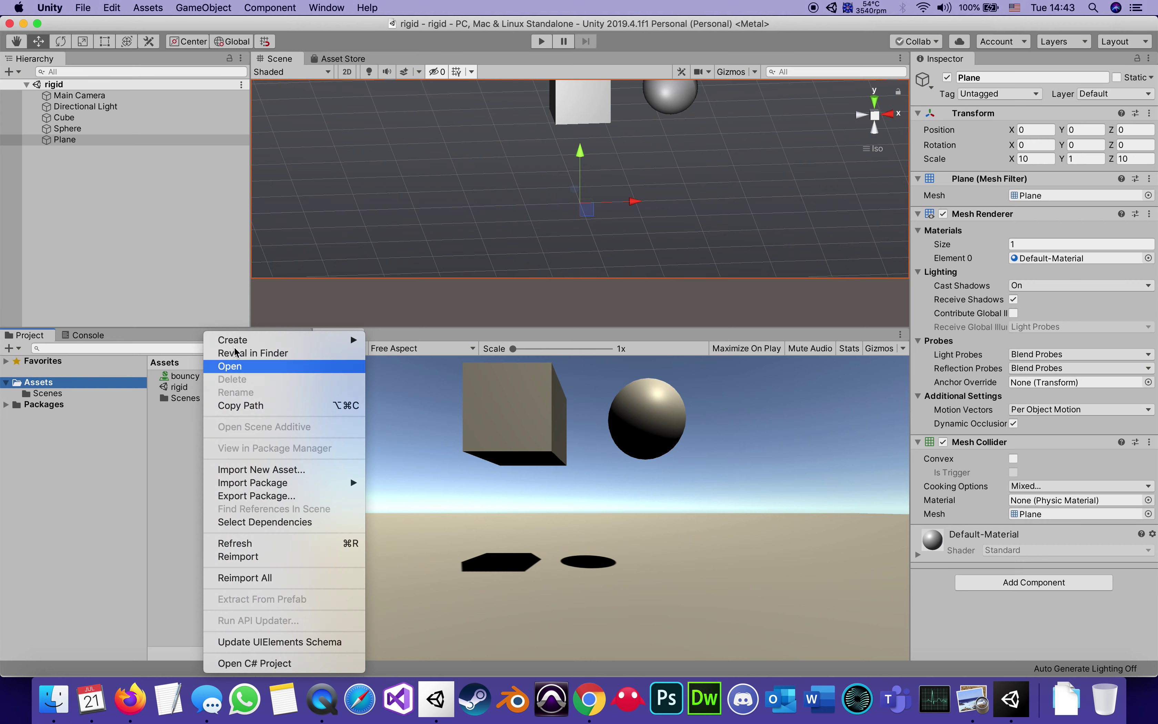
mouse_move(237, 341)
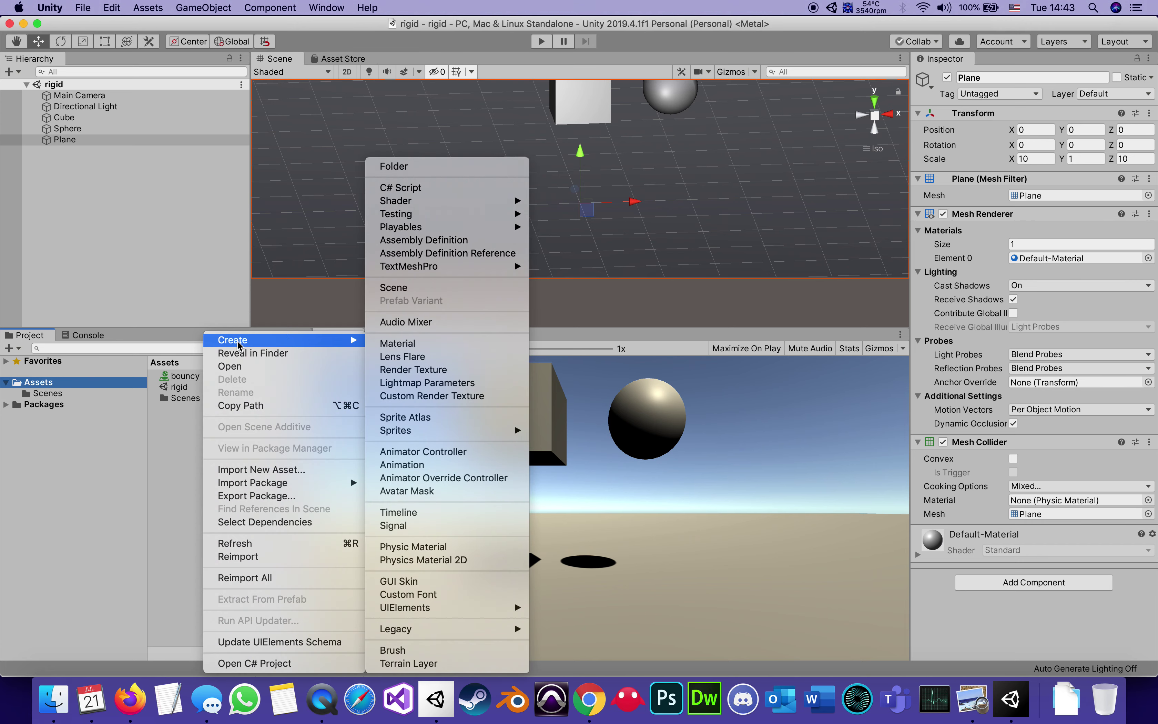
click(447, 168)
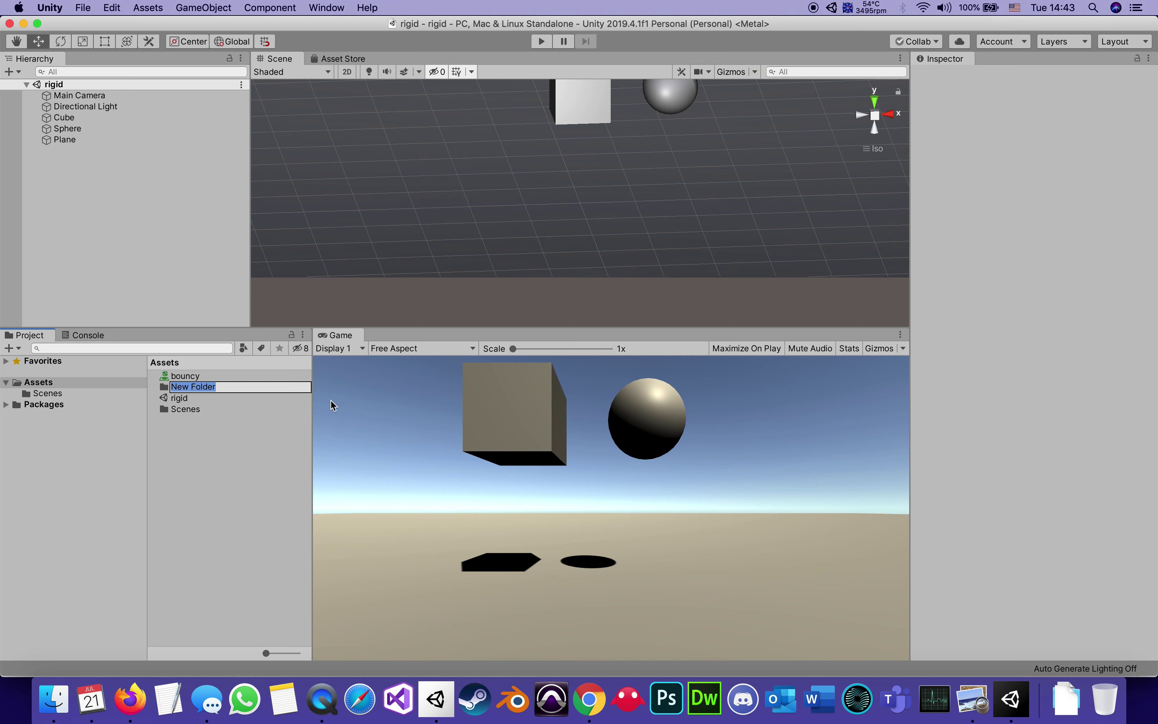
text(Phys materials)
key(Return)
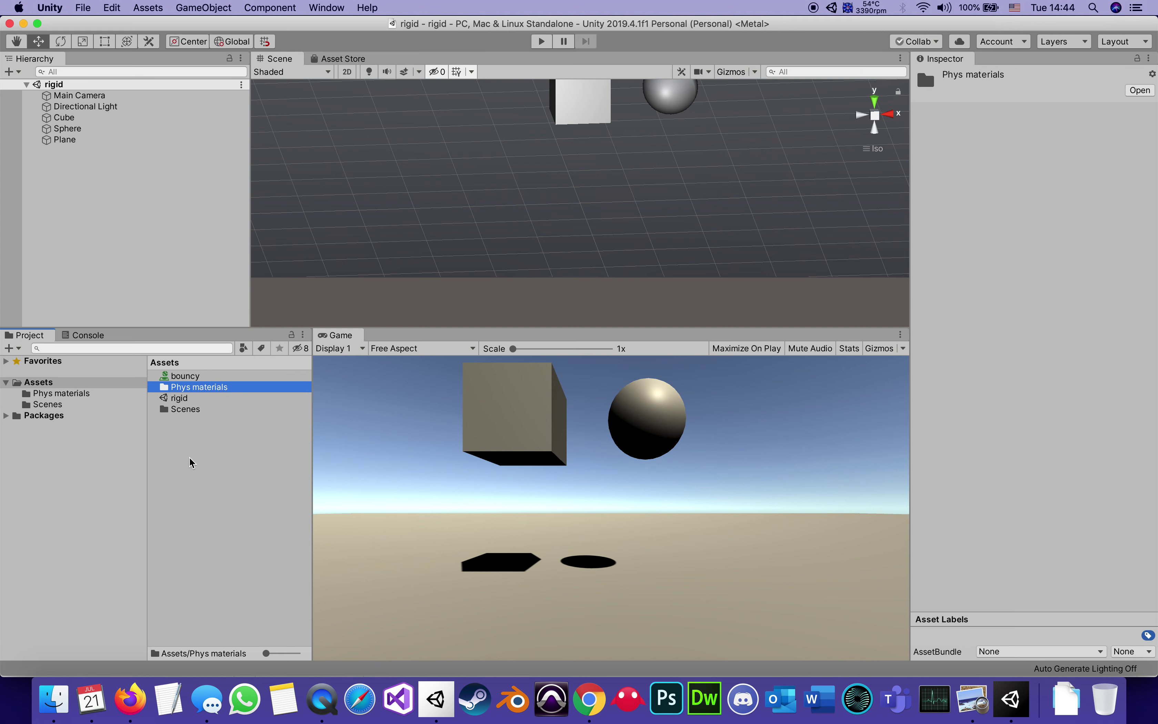
Create a Physic Material named "bouncy" inside the Phys materials folder
double_click(163, 388)
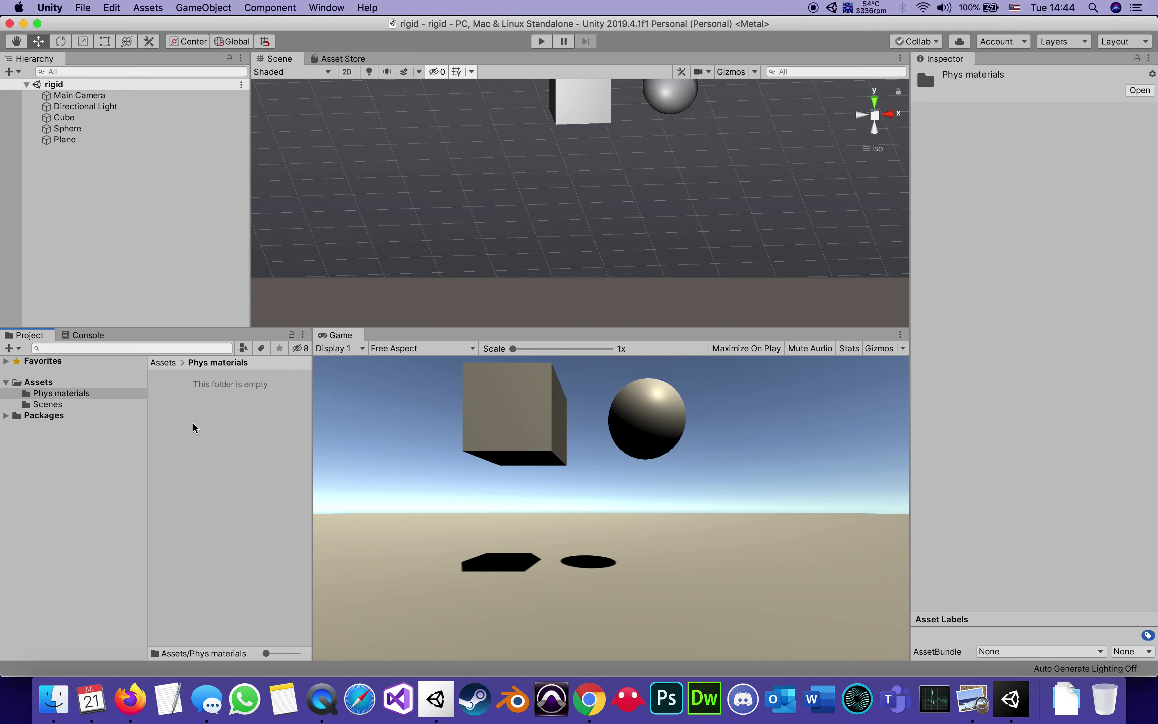
right_click(209, 435)
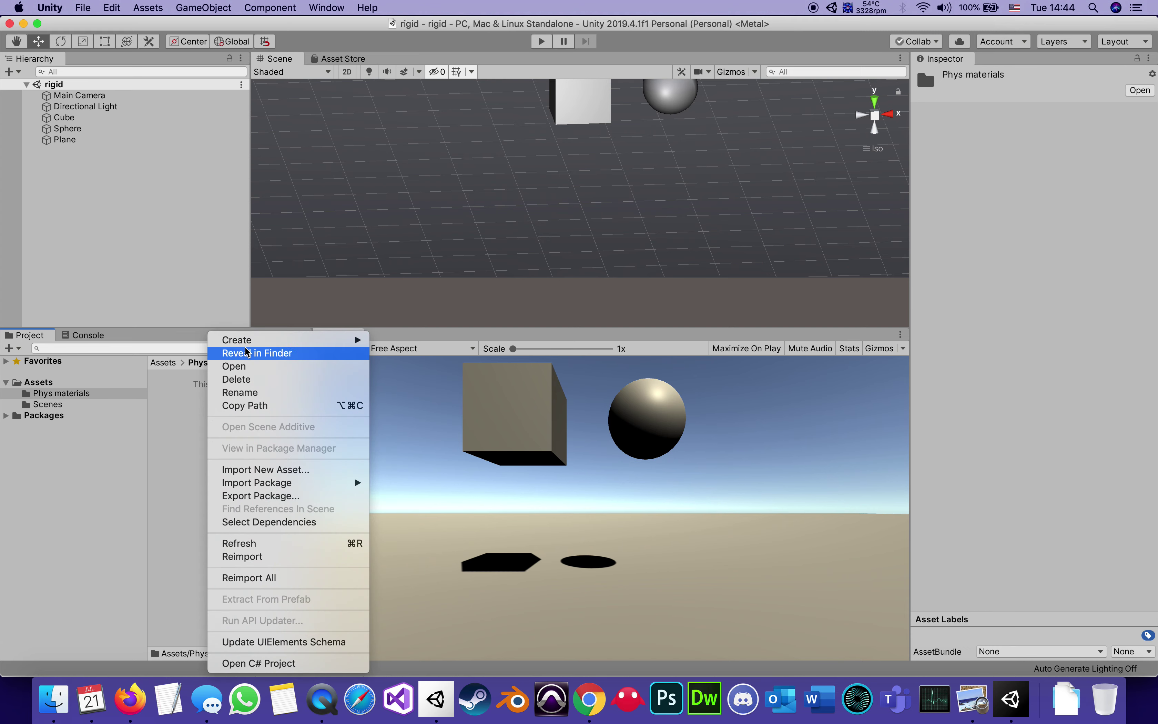
mouse_move(268, 340)
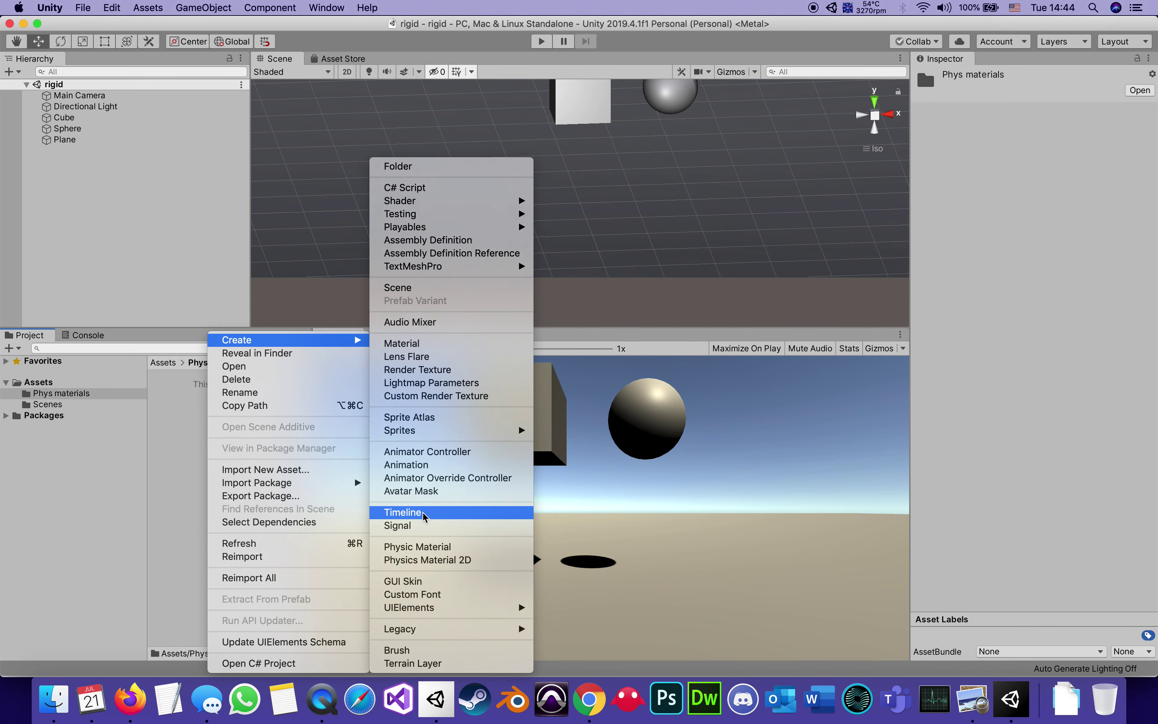
click(429, 547)
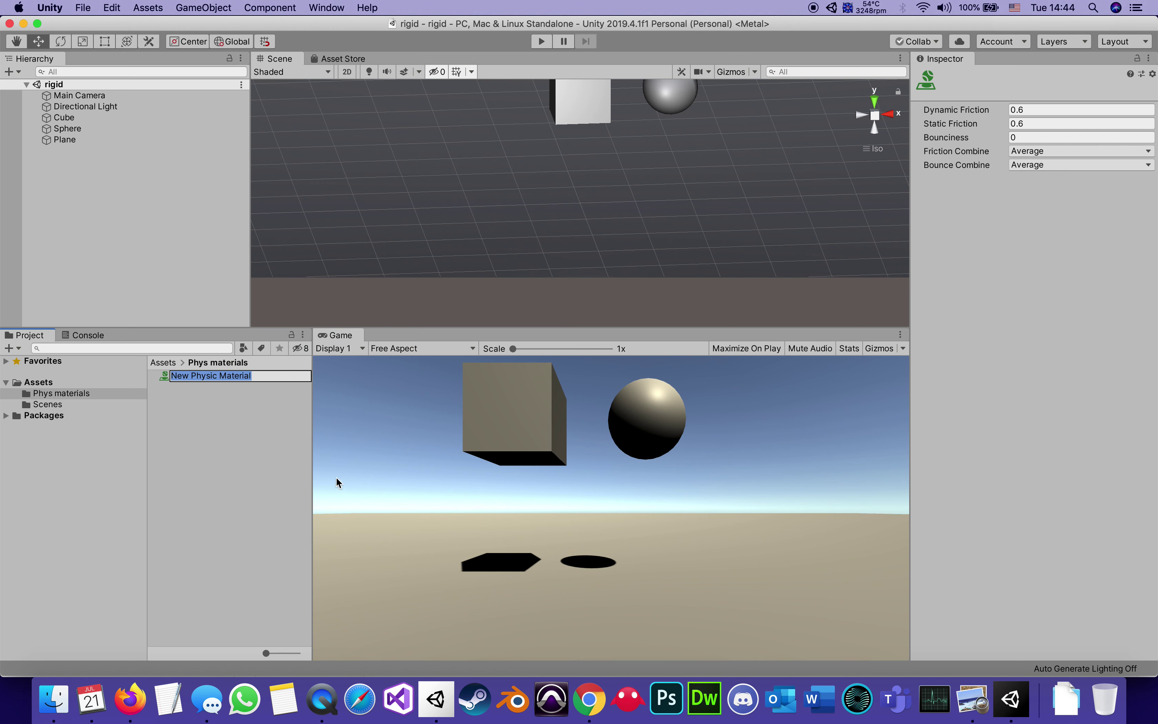
text(boun)
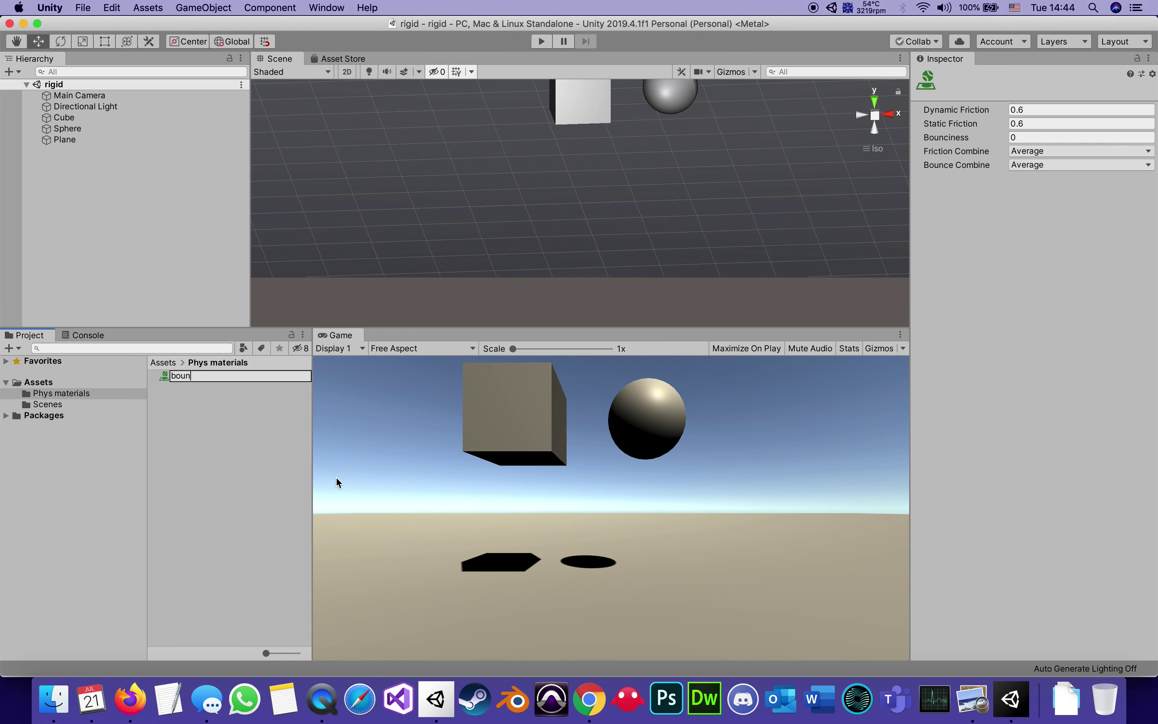
text(cy)
key(Return)
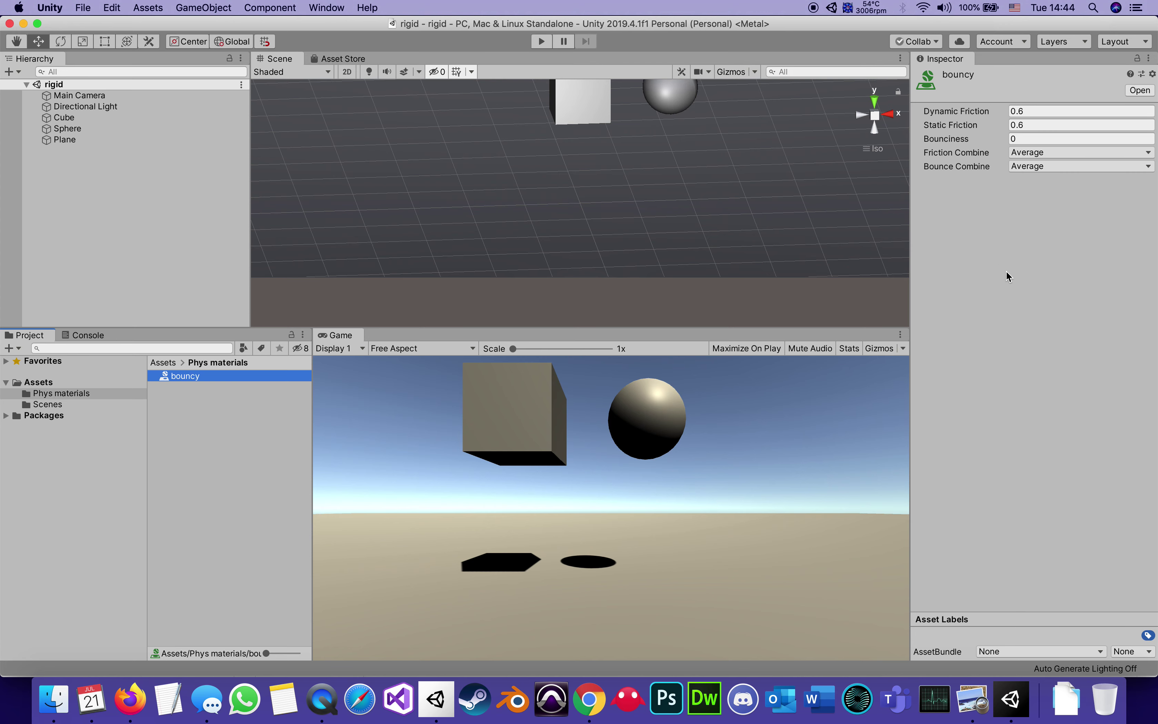
Set both Dynamic Friction and Static Friction of the bouncy material to 0.1
click(1019, 111)
double_click(1019, 114)
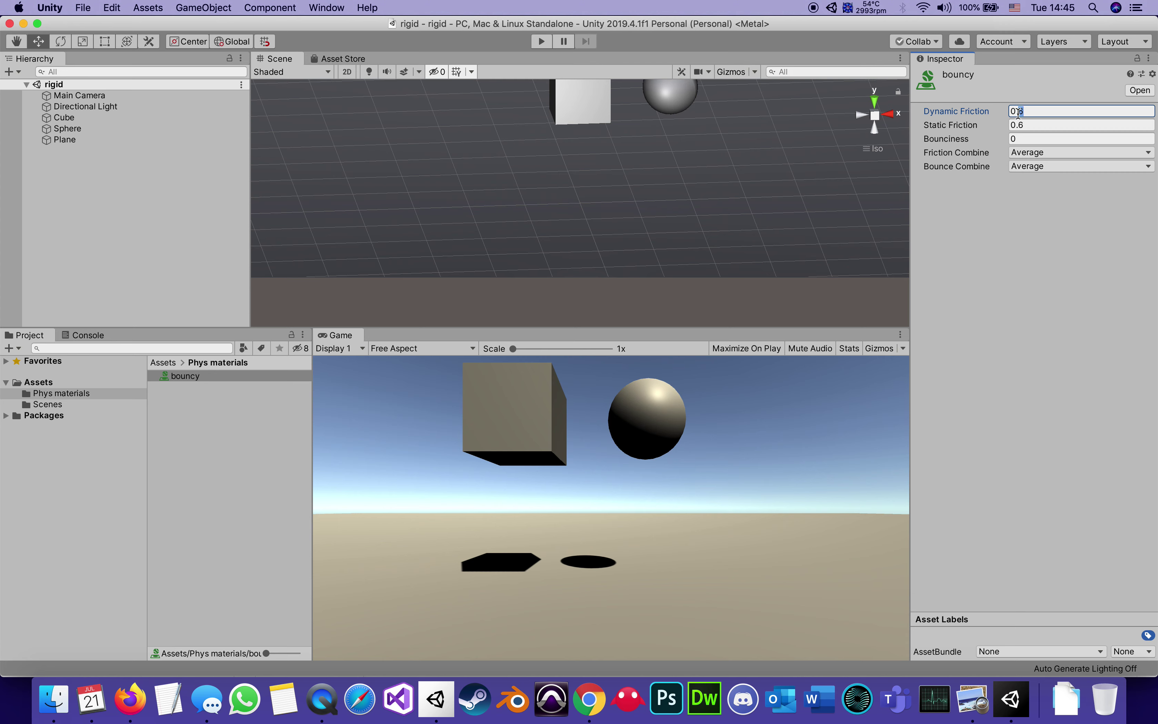
text(1)
double_click(1024, 126)
text(1)
click(1053, 306)
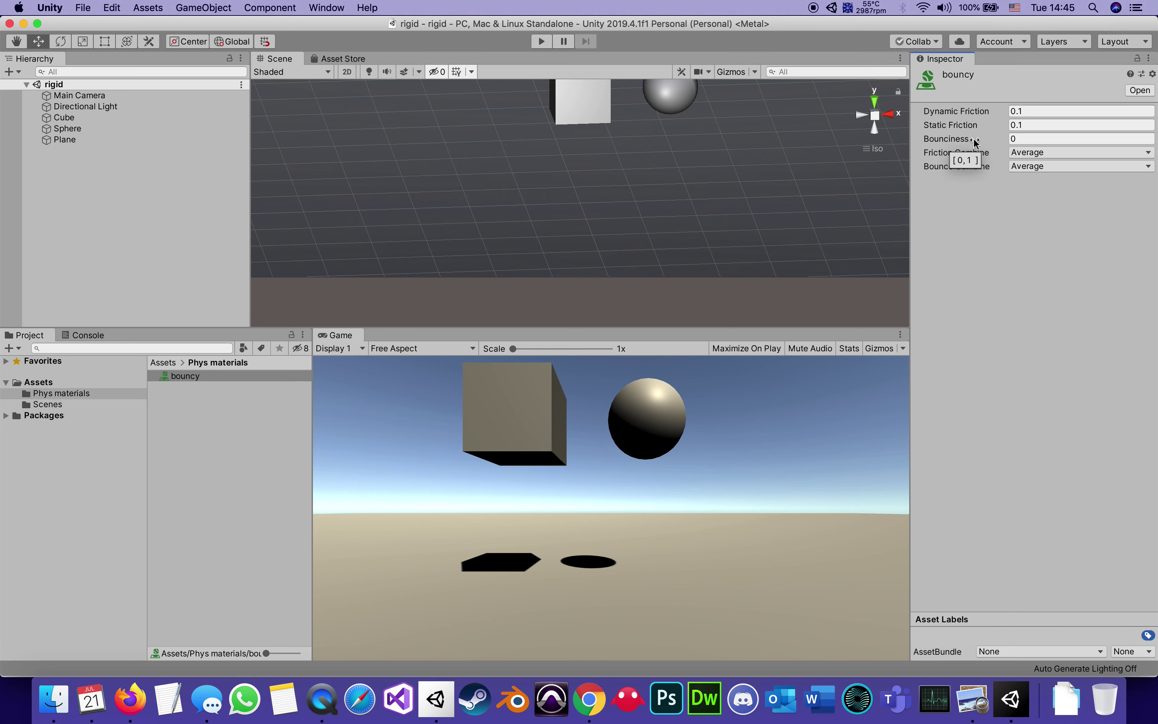
Set the Bounciness of the bouncy material to 1, trying 0 along the way
click(1003, 139)
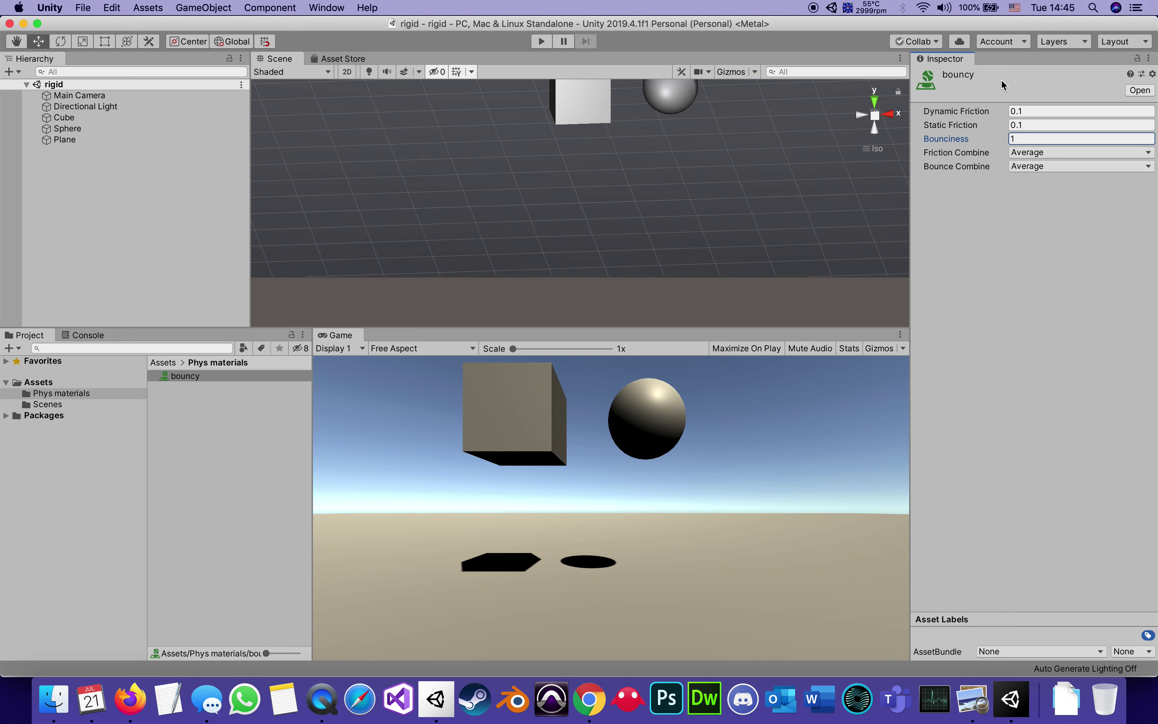
key(BackSpace)
text(0)
text(1)
click(1005, 265)
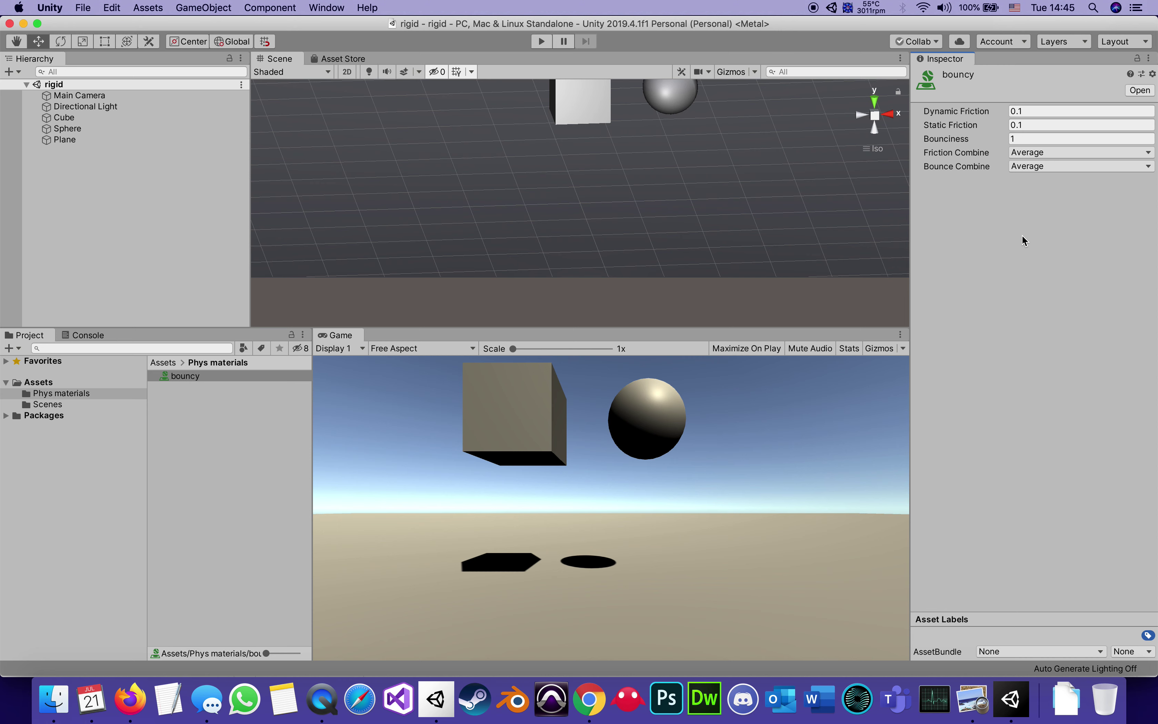
Set the Bounciness of the bouncy material to 0.95
click(1022, 141)
text(0)
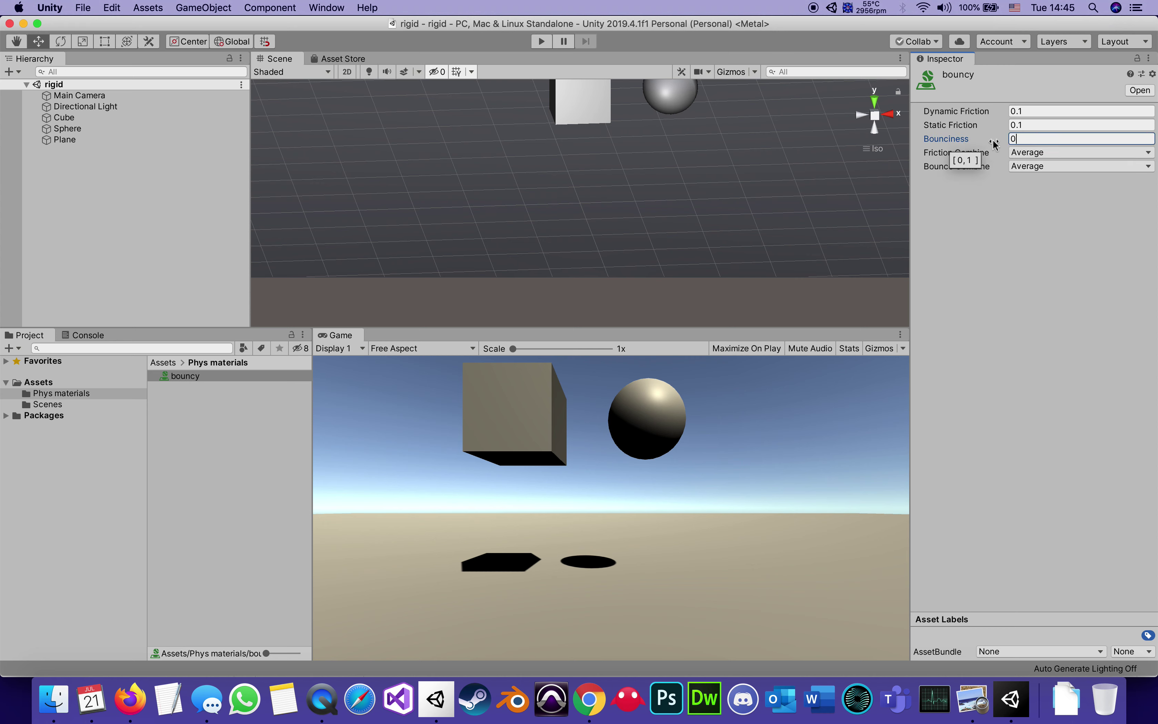
text(.95)
click(986, 241)
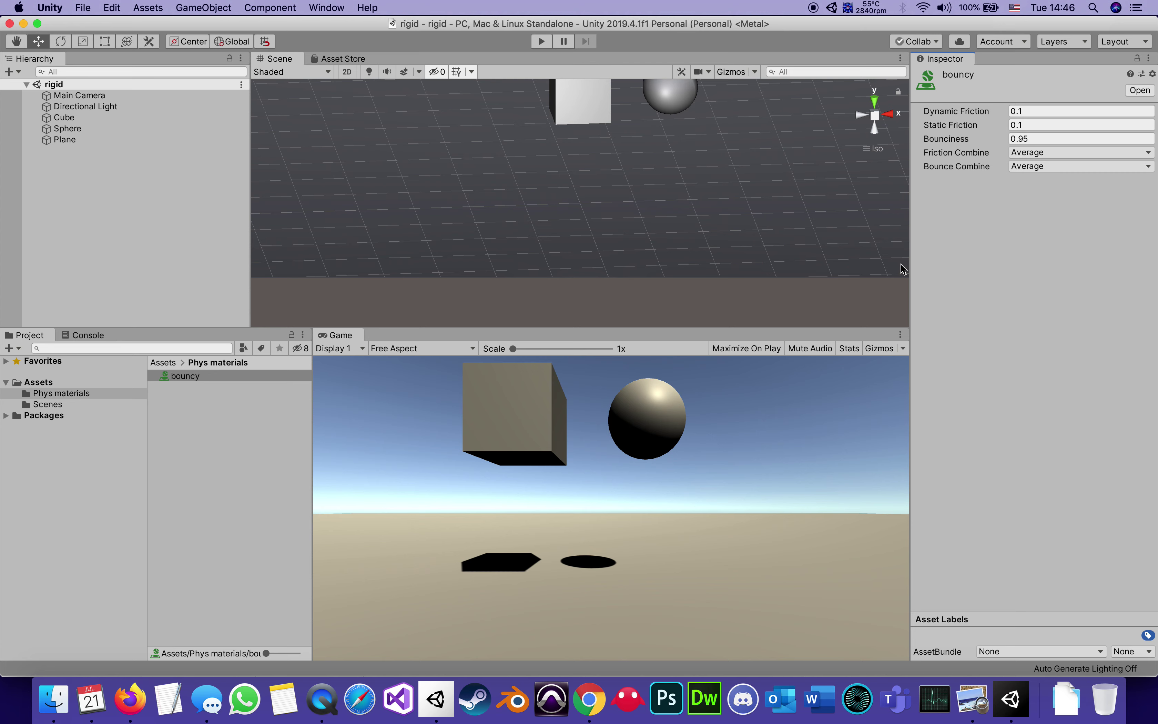
Set the bouncy material's Friction Combine to Minimum and its Bounce Combine to Maximum
click(1034, 152)
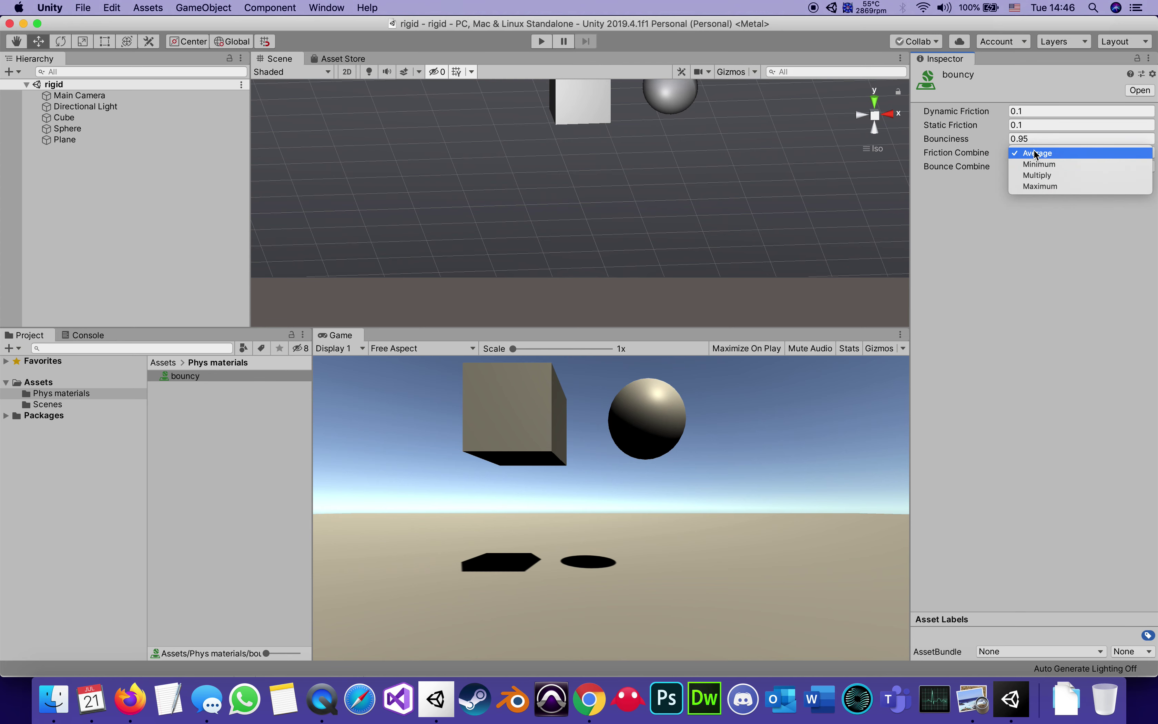
click(1035, 162)
click(1033, 166)
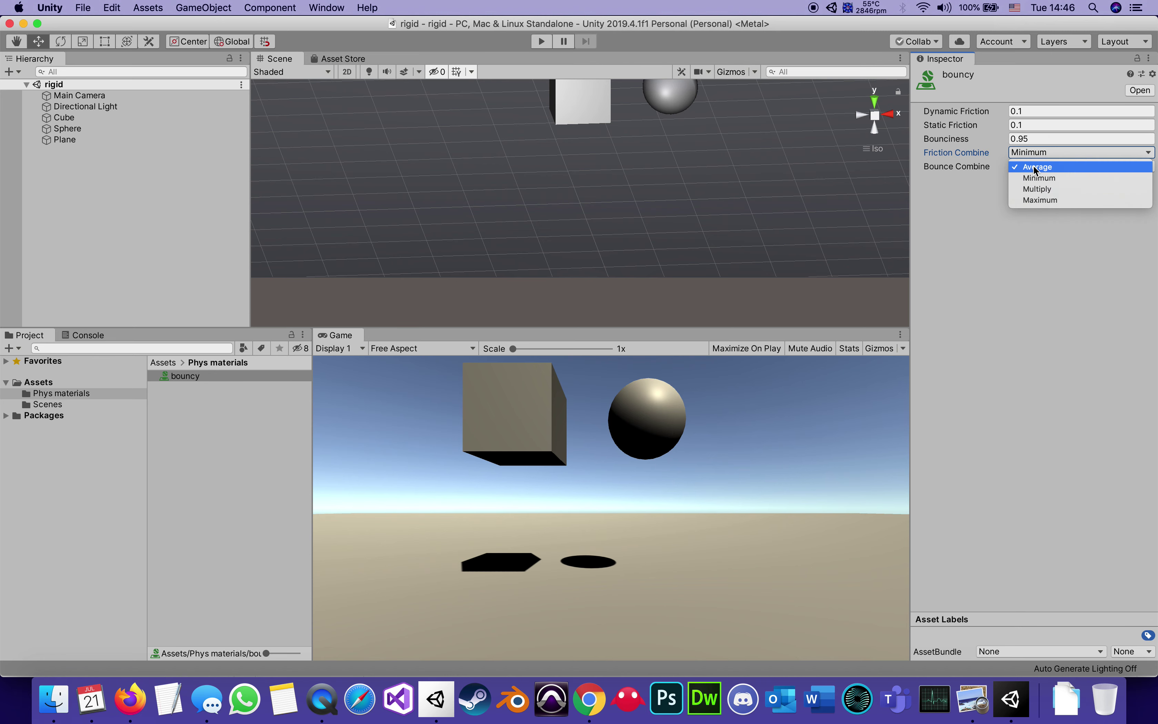
click(1034, 201)
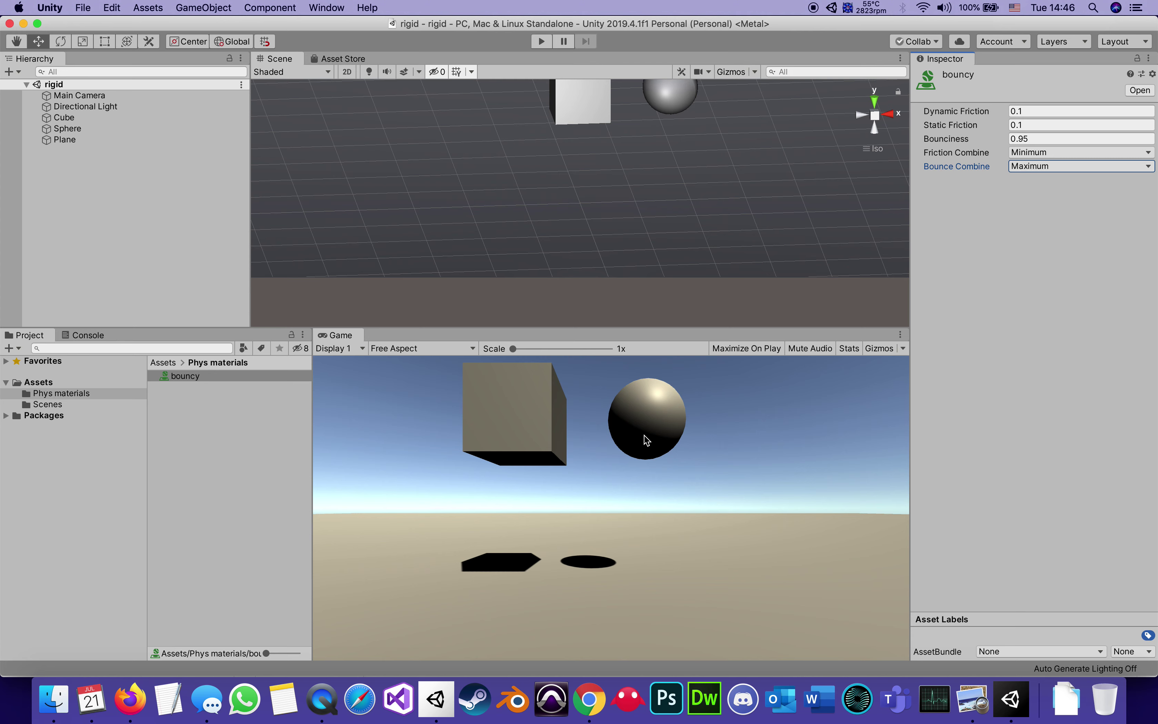
click(1027, 377)
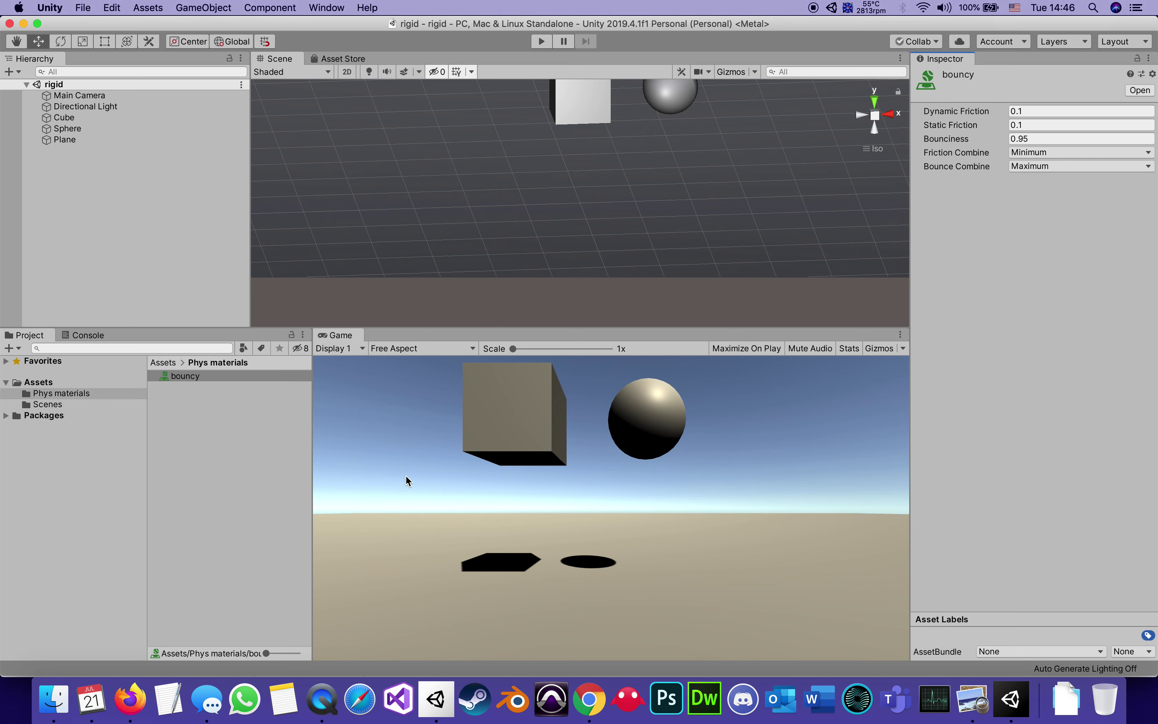
Run the scene to watch the cube and sphere fall with no physic material assigned, and stop it
click(541, 45)
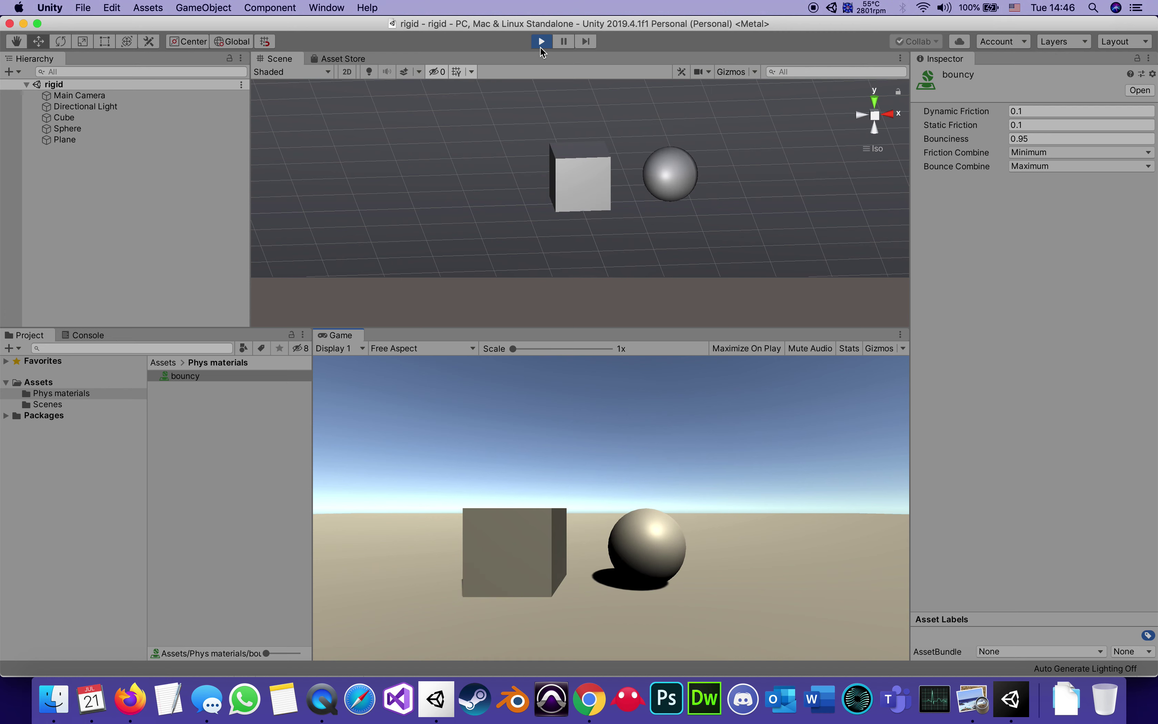
click(540, 41)
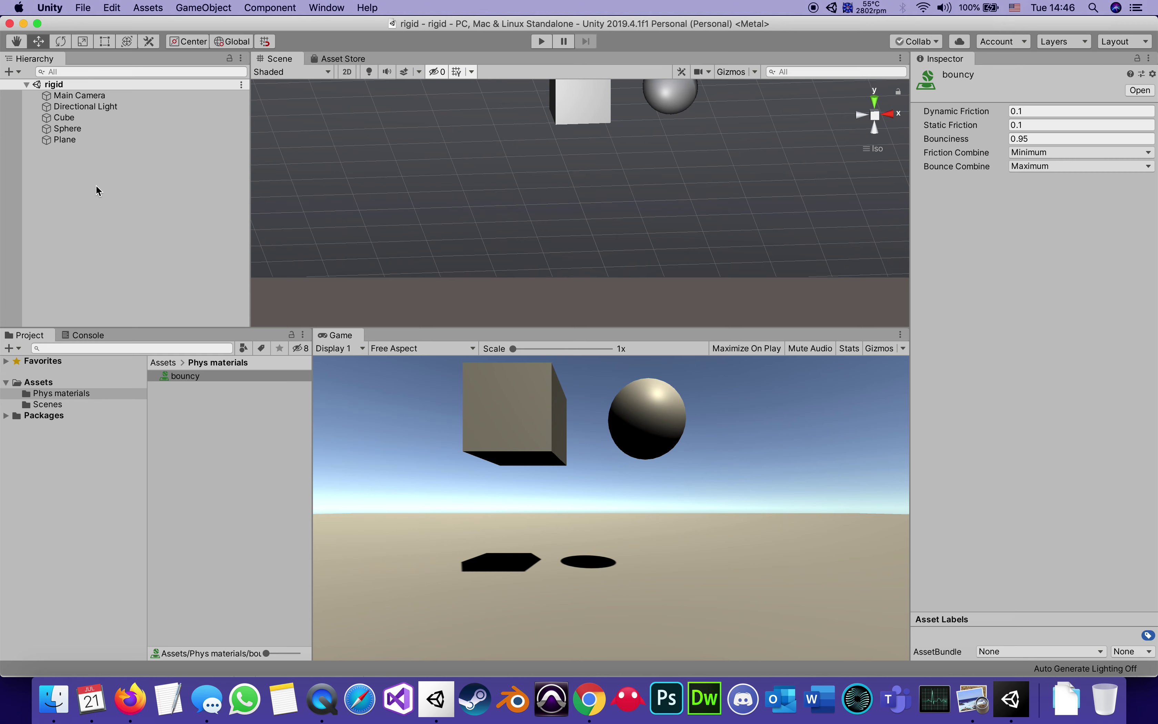
Assign the bouncy physic material to the Cube's Box Collider
click(70, 120)
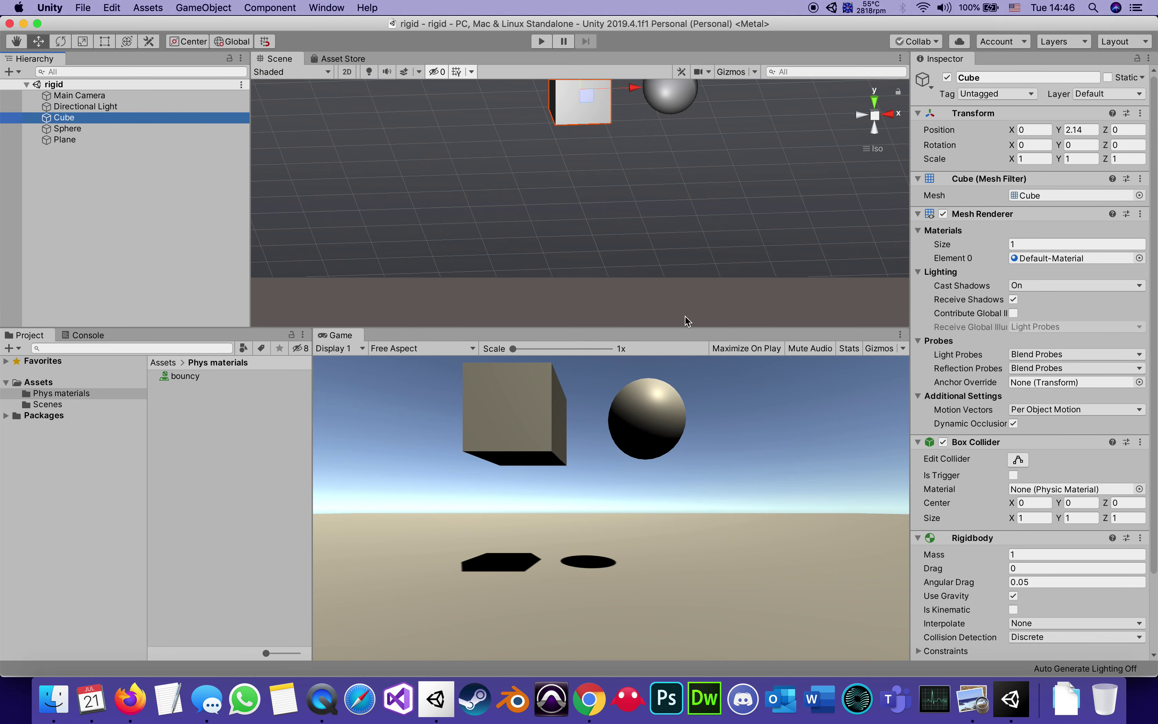
scroll(1026, 581, down, 4)
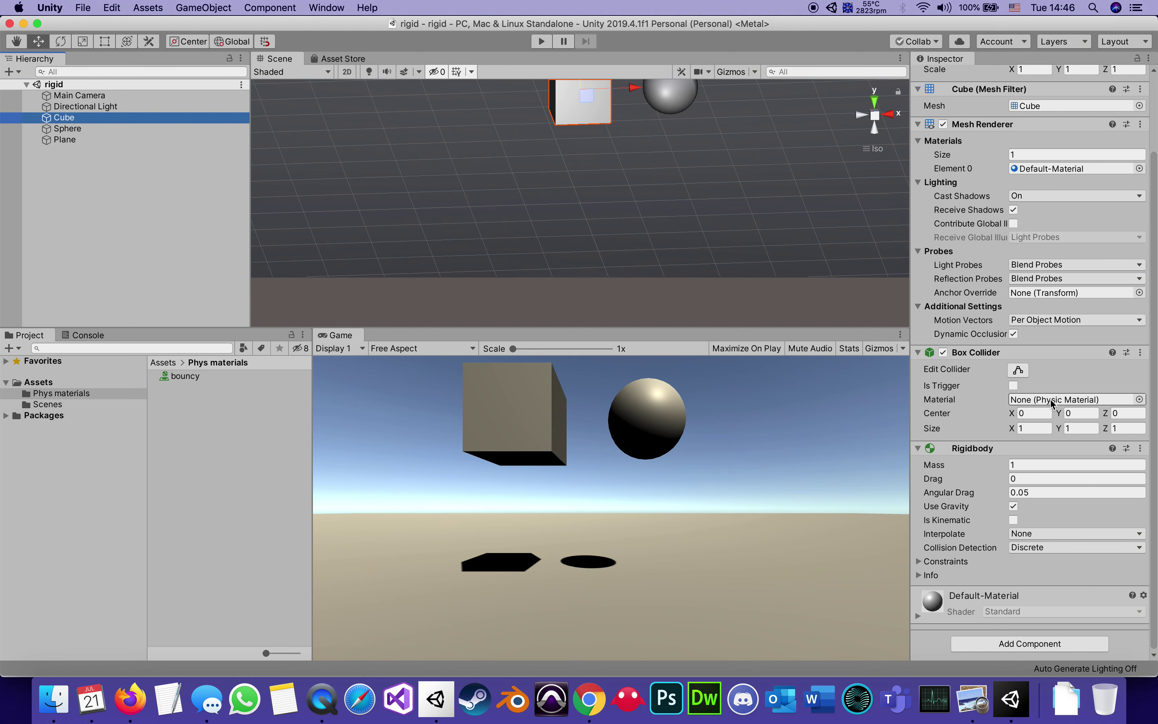
click(1140, 400)
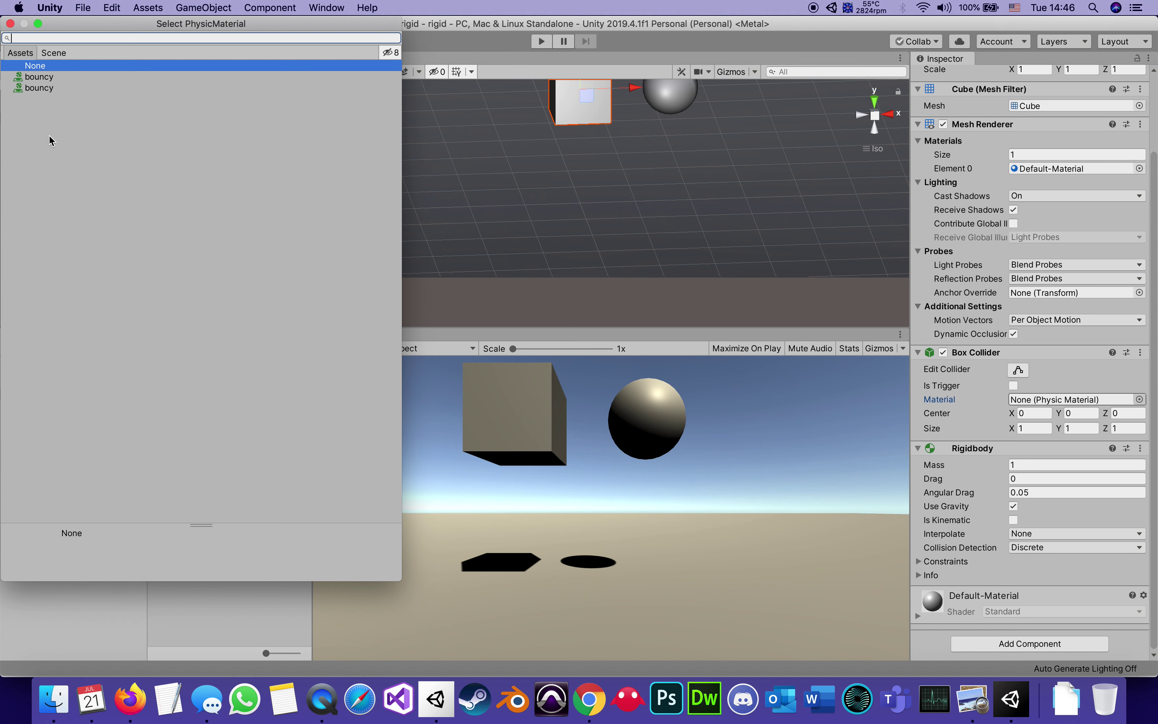
click(40, 88)
double_click(39, 87)
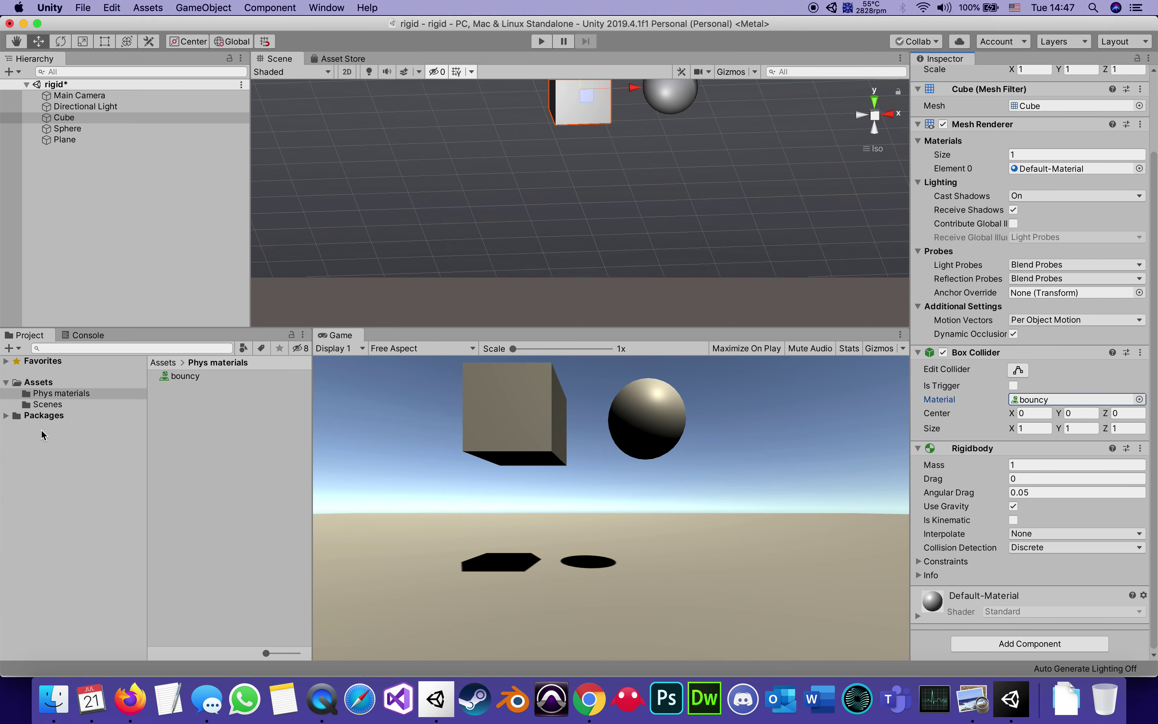
Delete the duplicate bouncy material from the root Assets folder and check the Cube's collider material
click(98, 382)
right_click(169, 375)
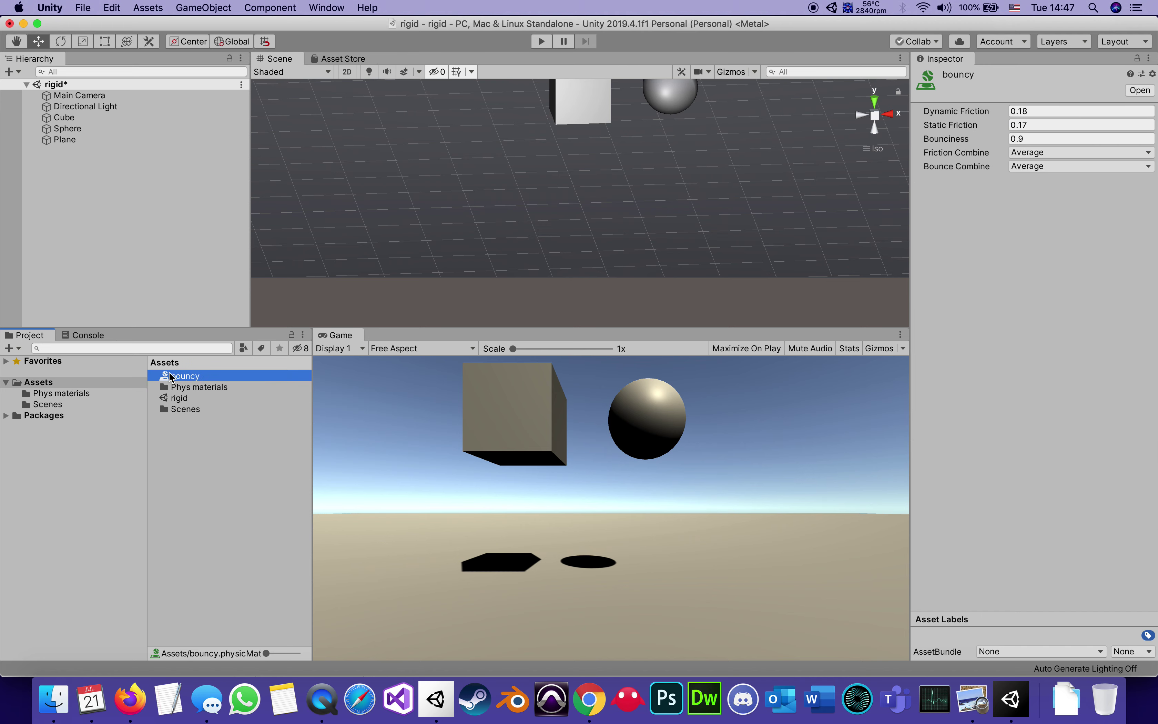
click(194, 379)
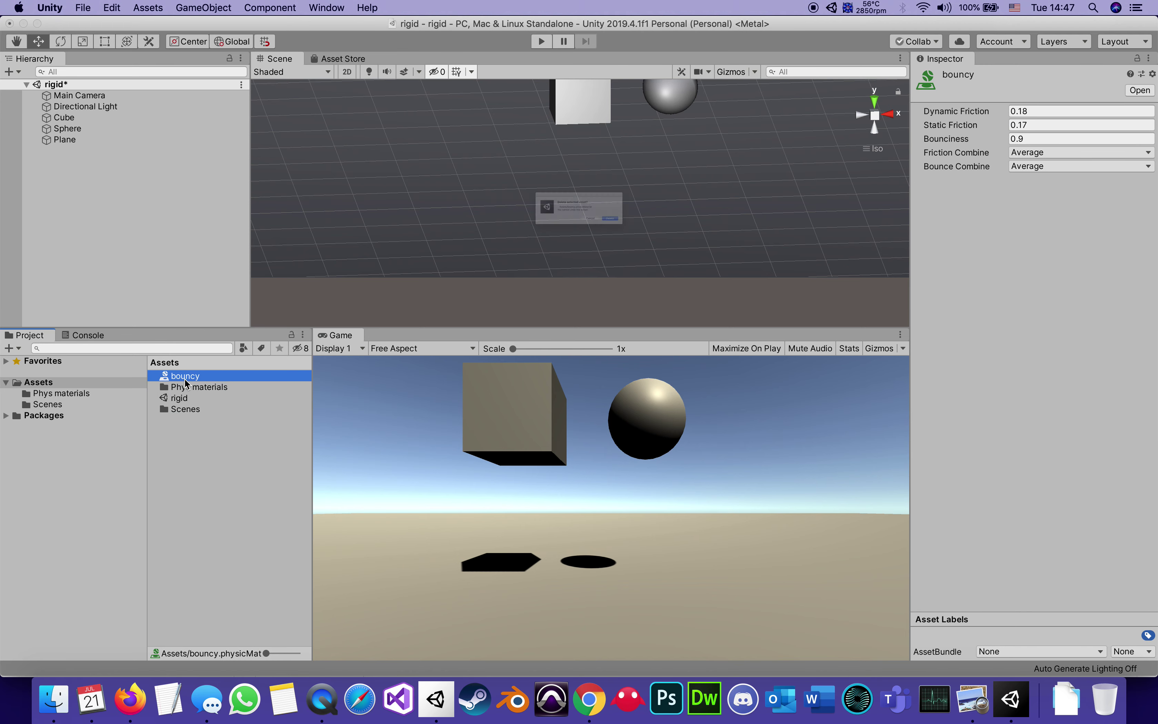
click(683, 242)
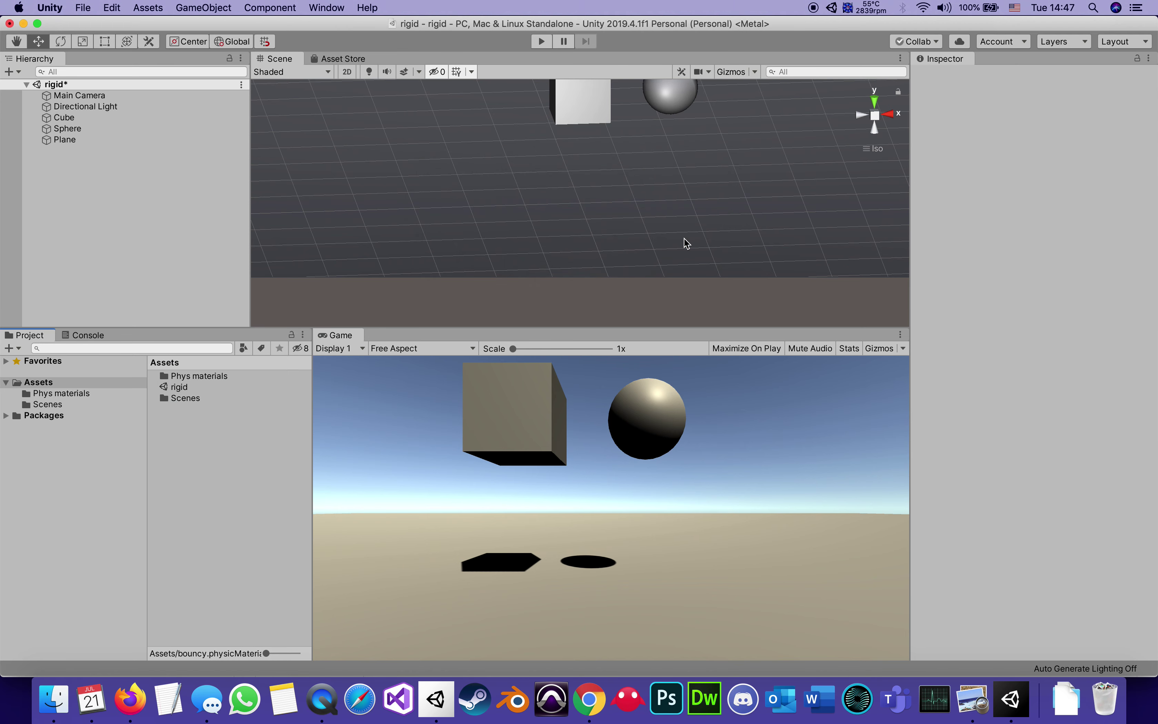
click(60, 118)
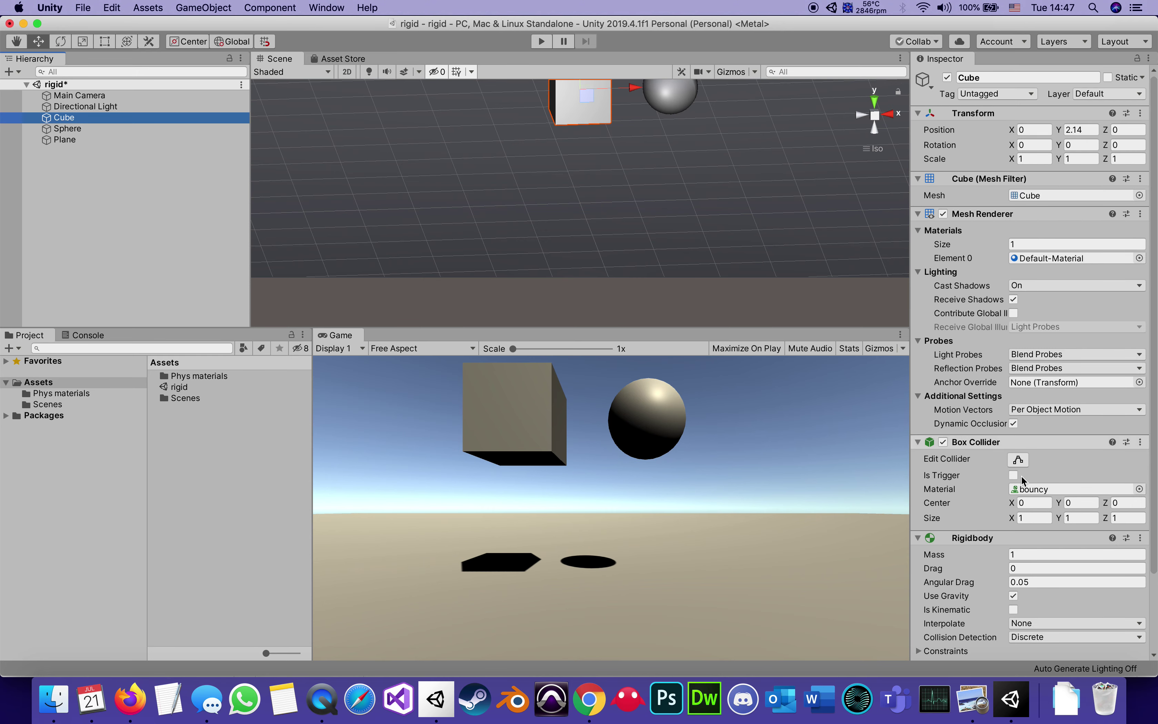
Assign the bouncy physic material from the Phys materials folder to the Sphere's Sphere Collider
click(48, 128)
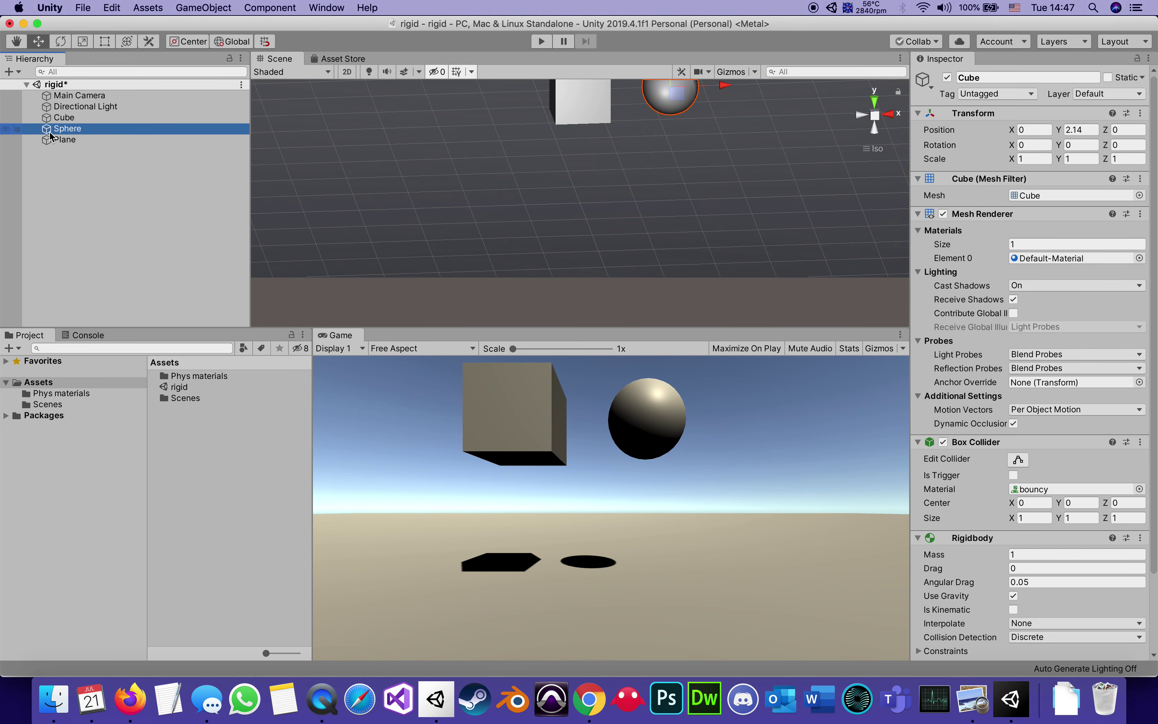
click(1140, 488)
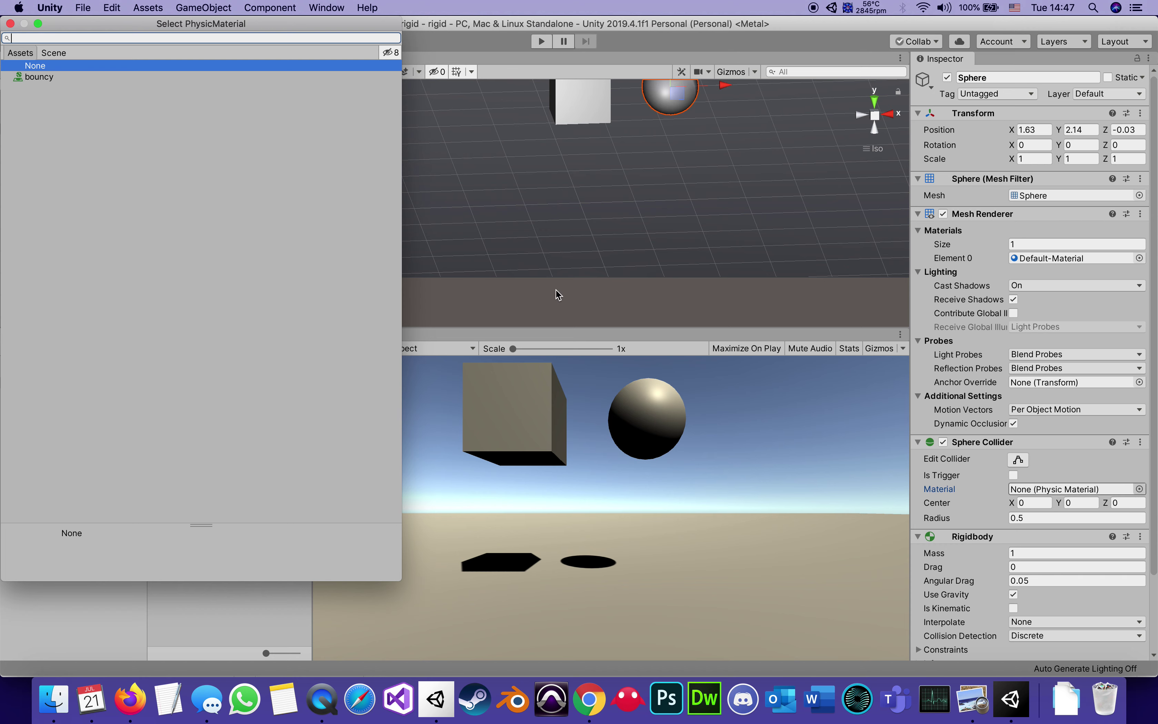
click(43, 77)
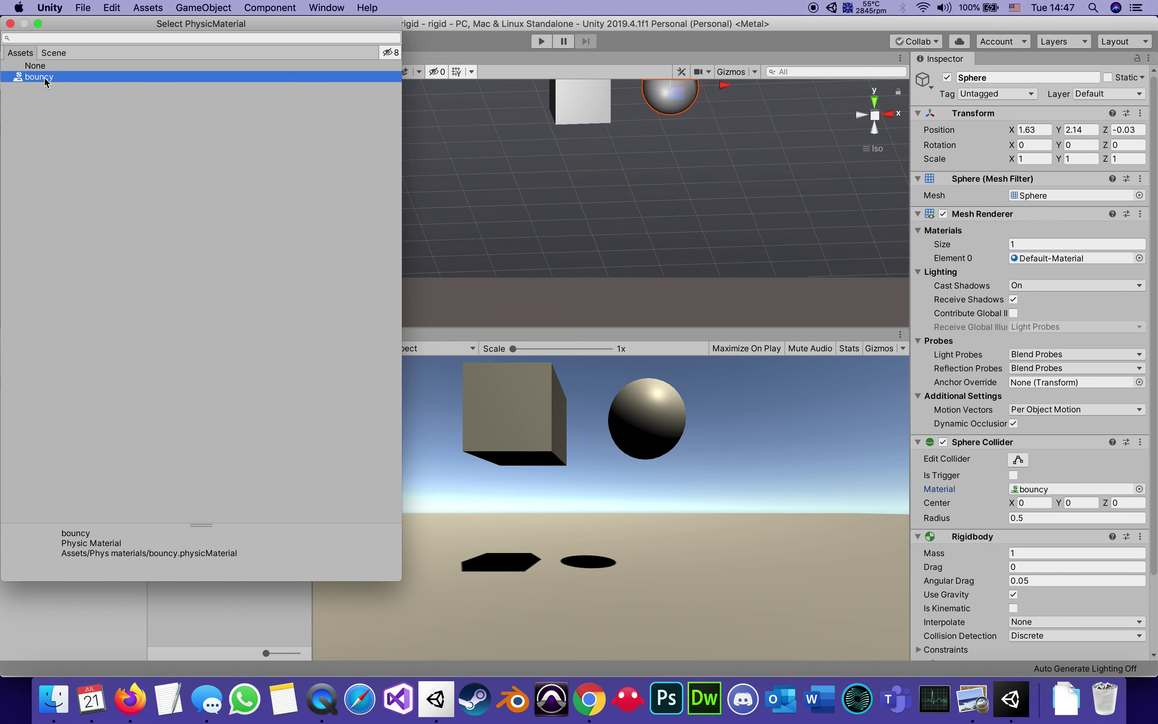
click(10, 23)
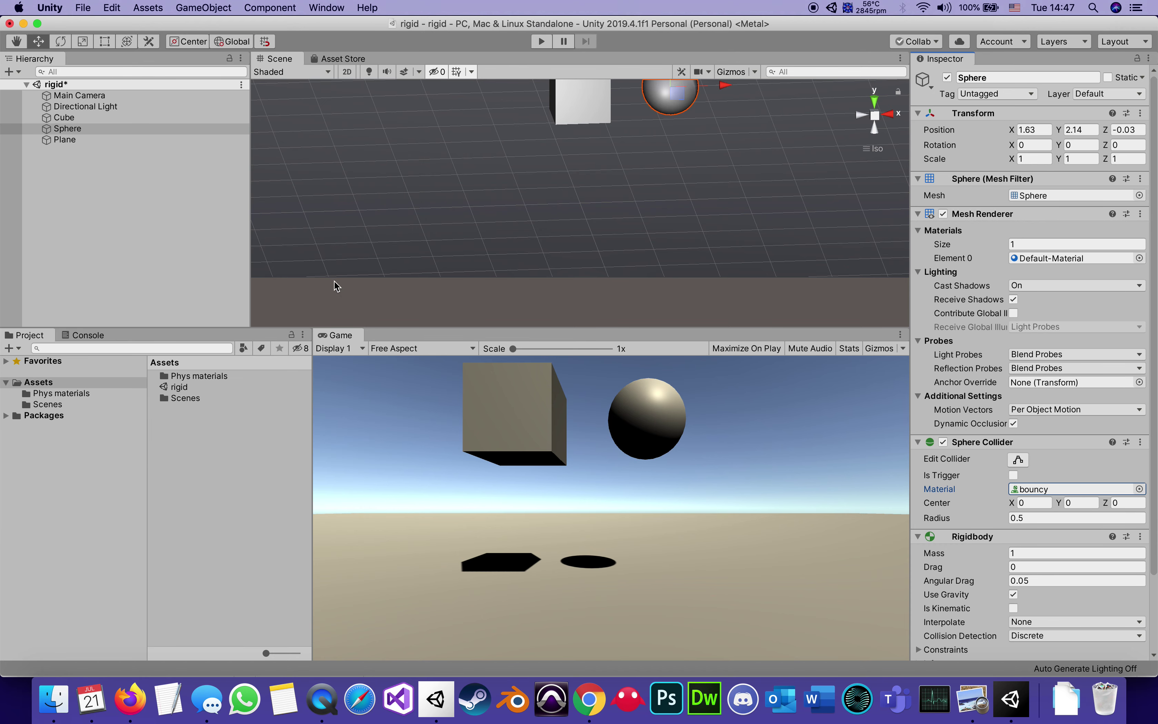
Assign the bouncy physic material to the Plane's Mesh Collider
click(56, 139)
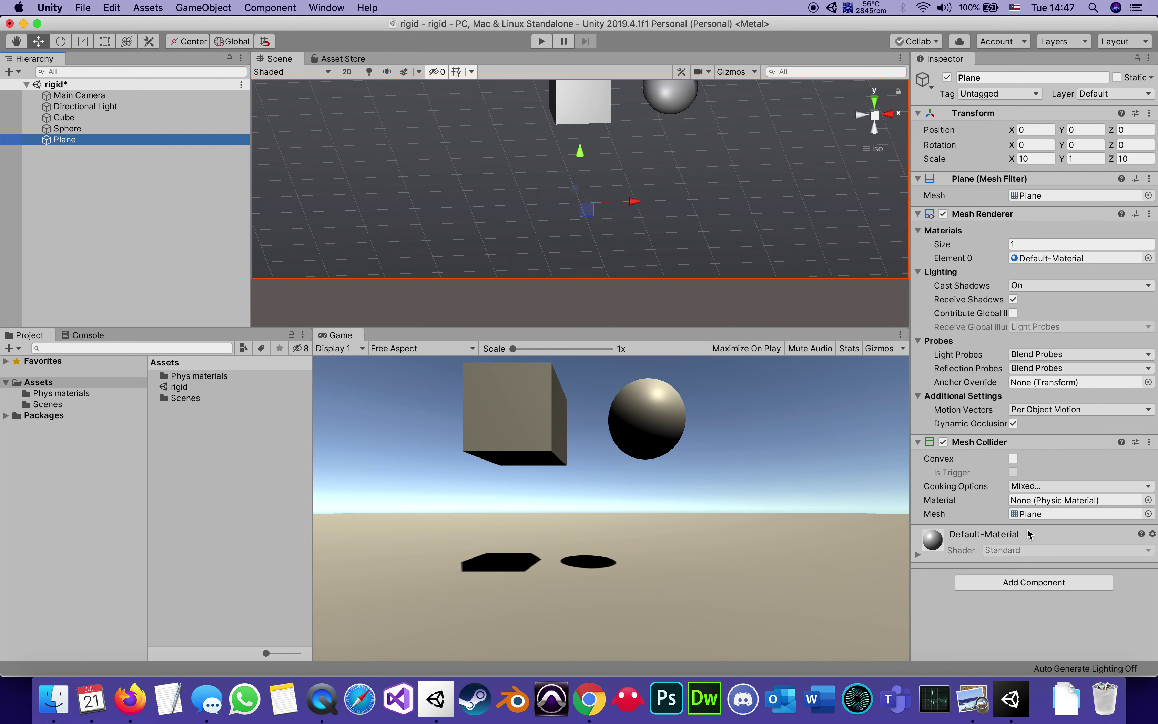
click(1149, 500)
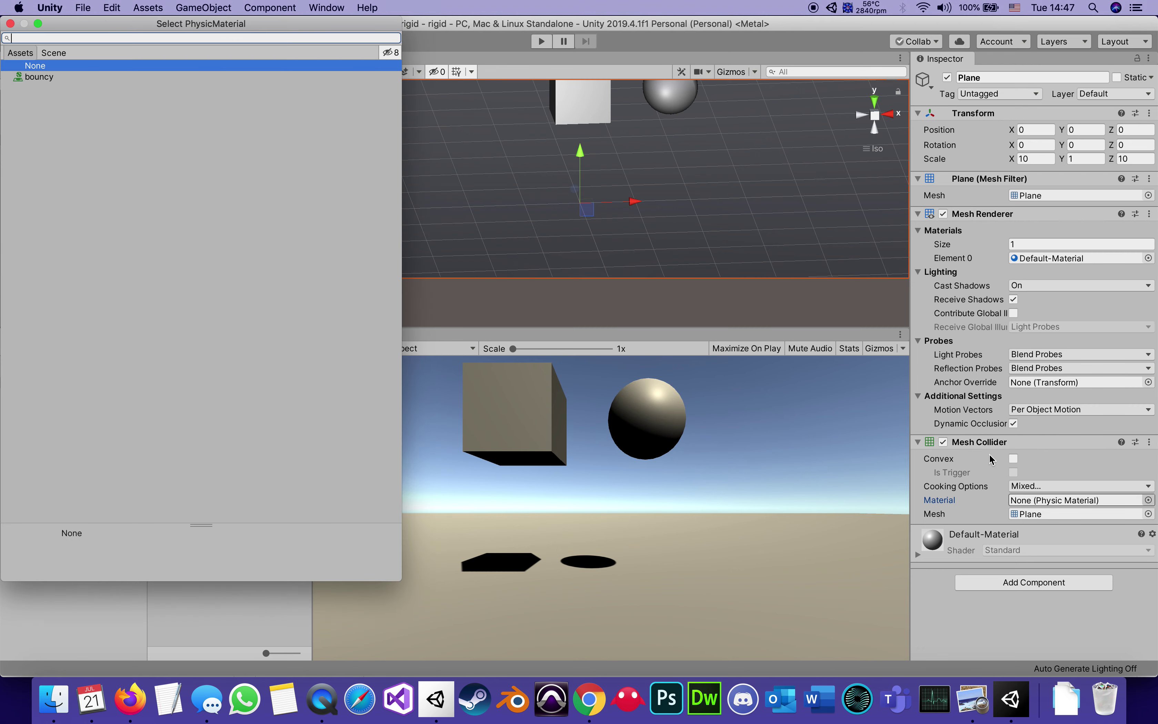
click(35, 78)
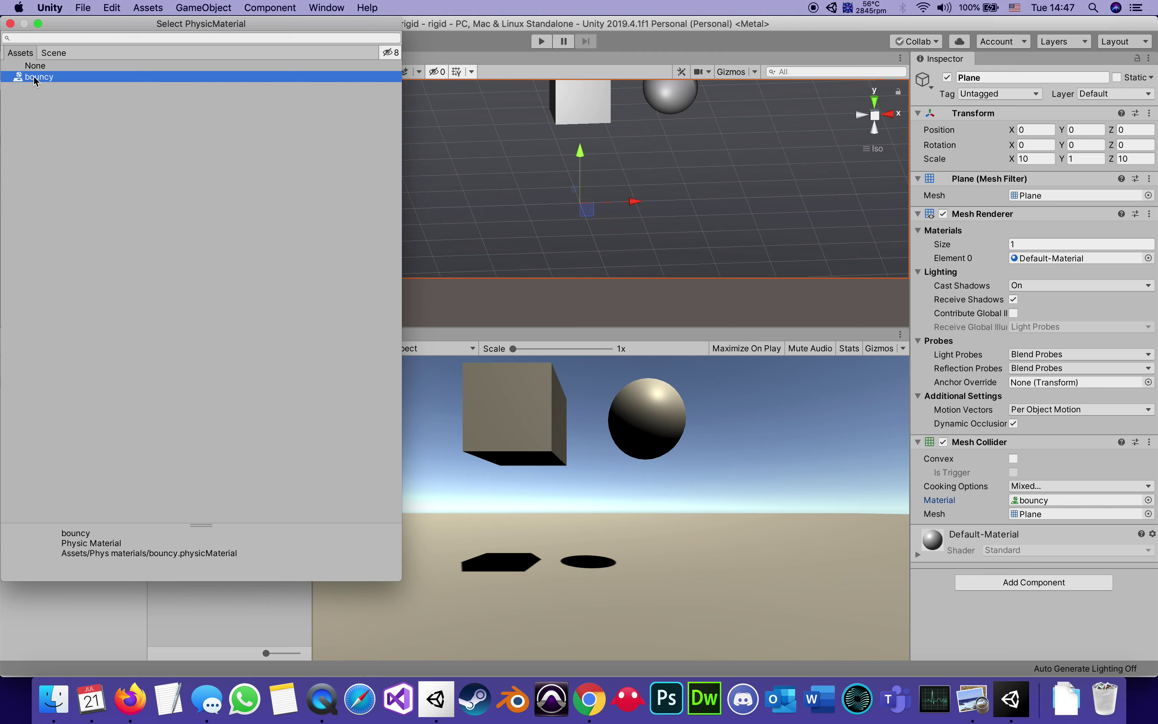
click(10, 23)
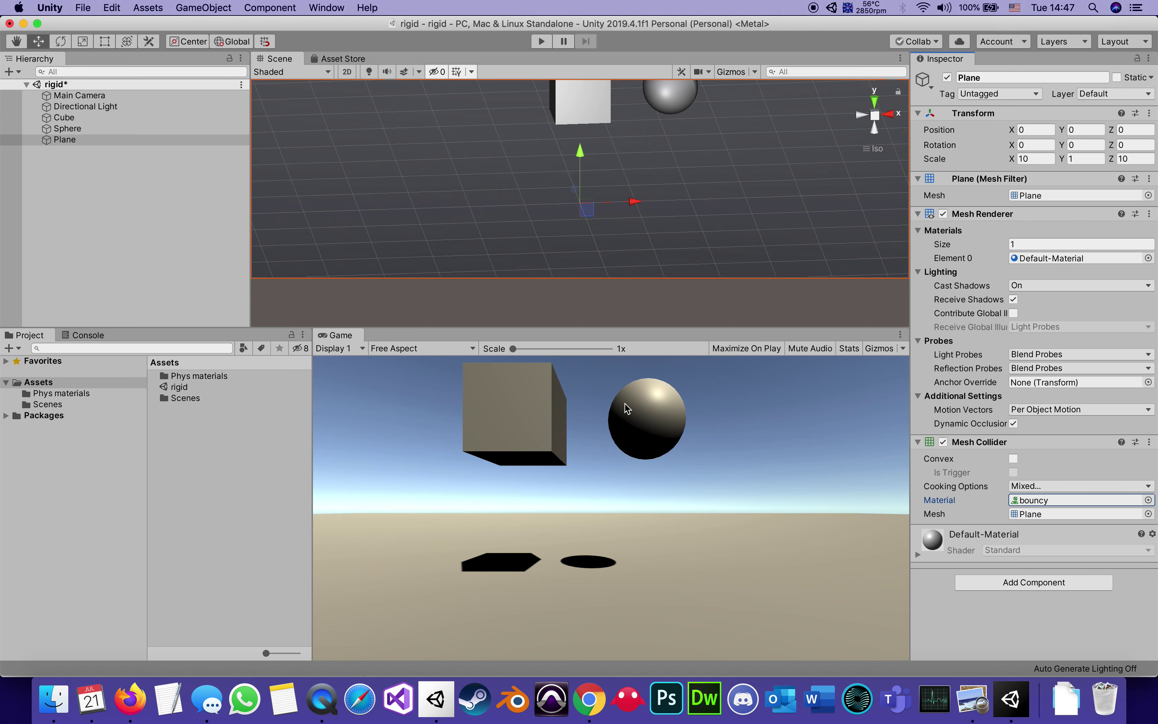
Run the scene and set the bouncy material's Bounciness to 1, trying 0 during play, and stop the run
click(540, 42)
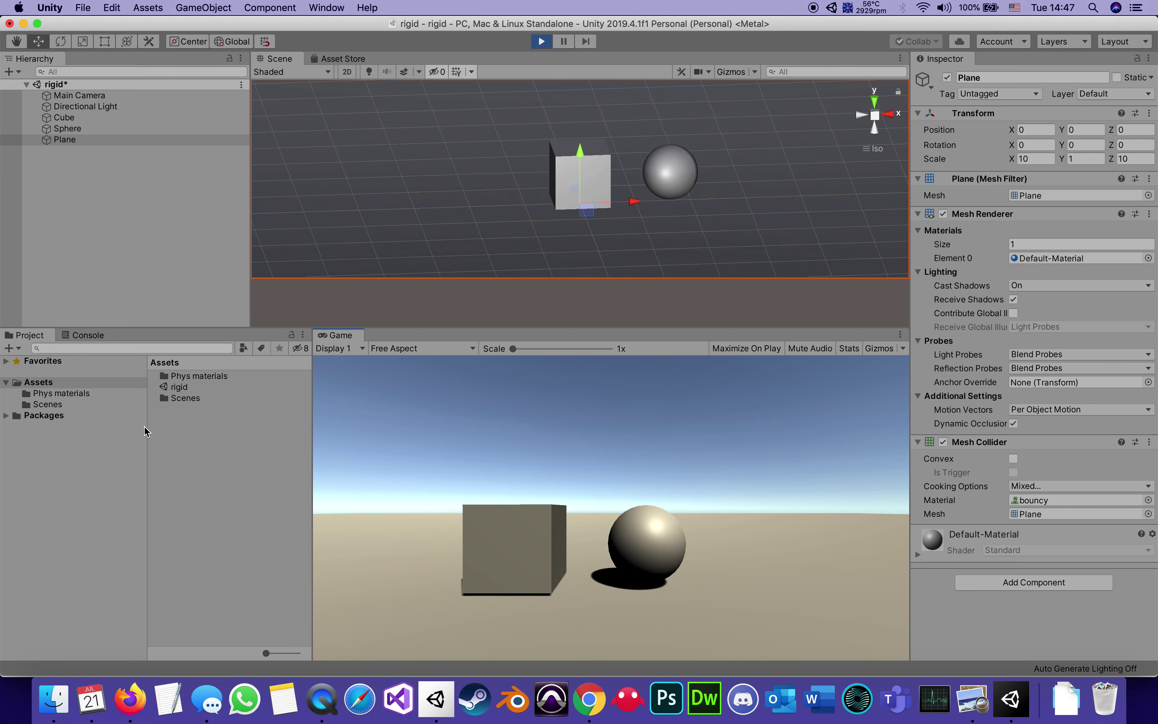
double_click(165, 377)
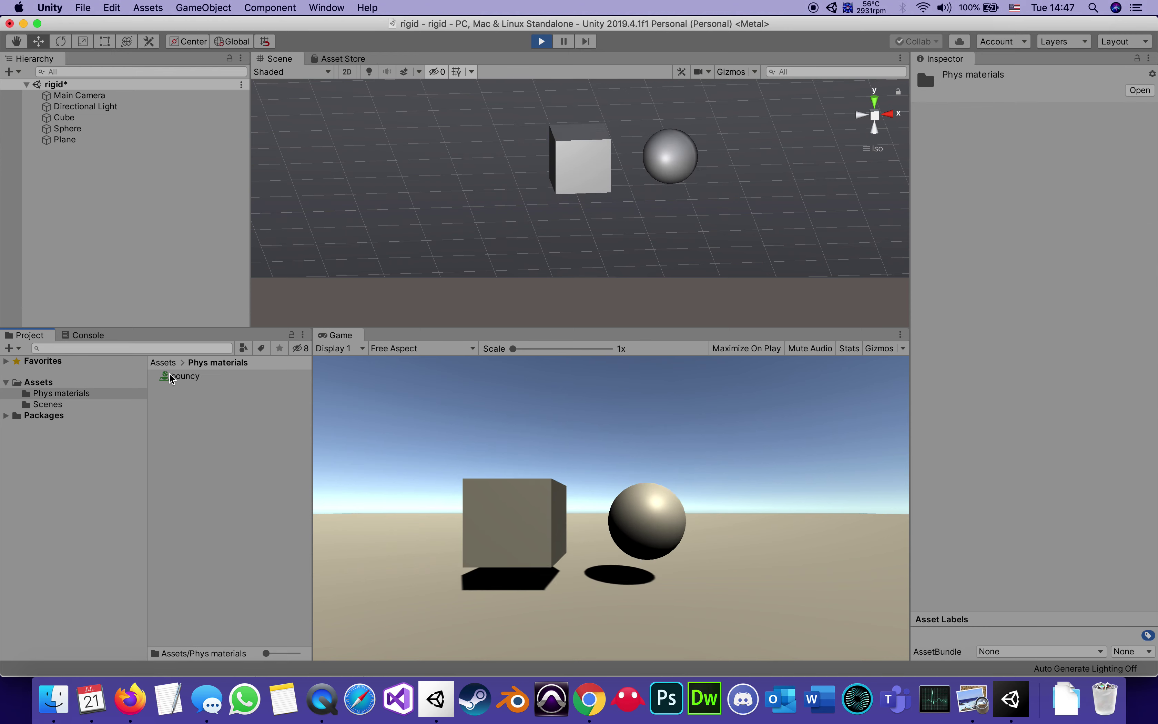
click(165, 377)
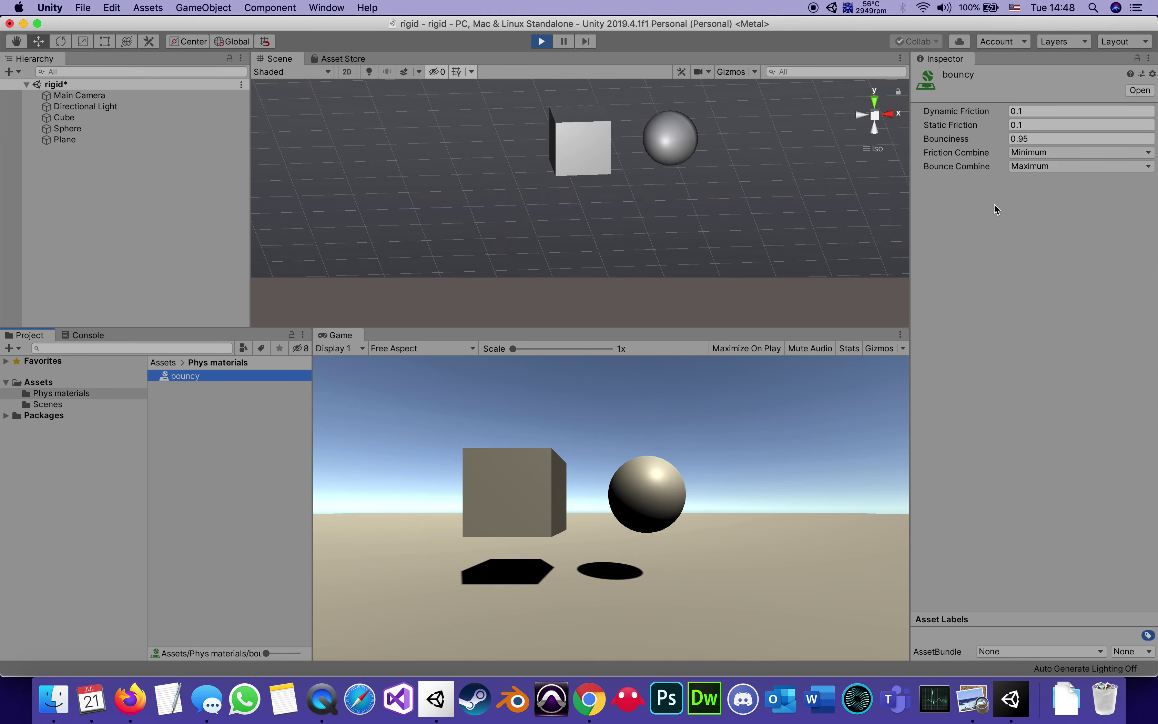
drag(991, 145, 1004, 176)
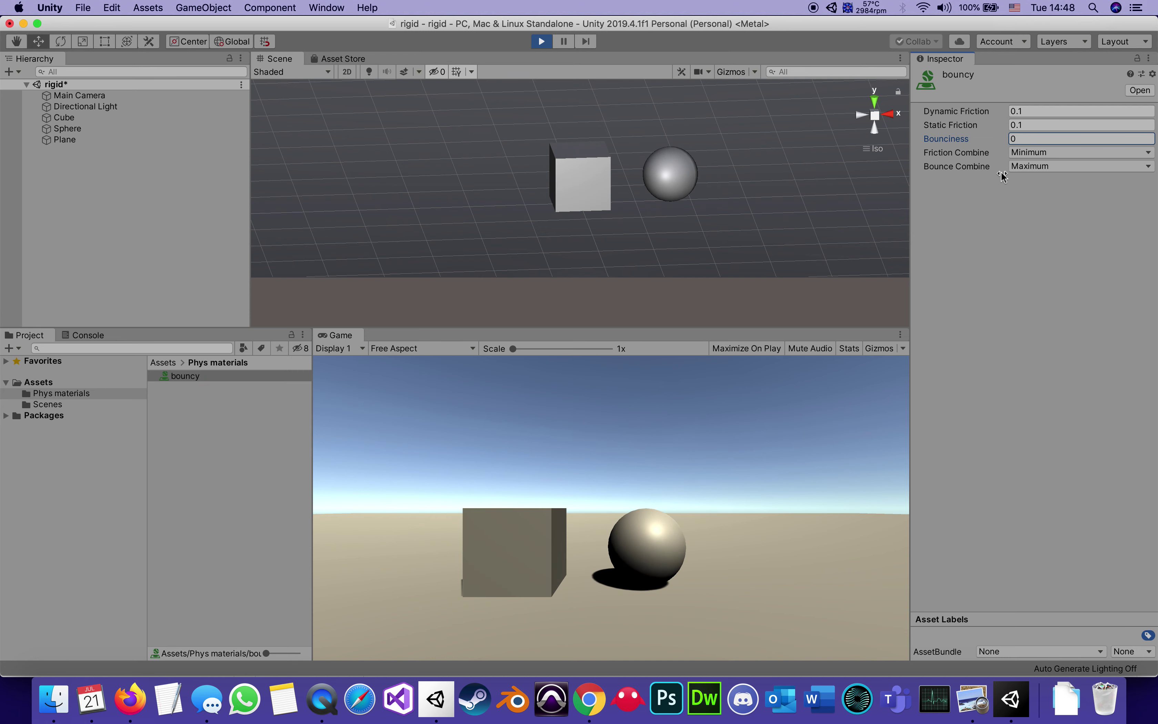
drag(1004, 176, 1000, 111)
click(541, 41)
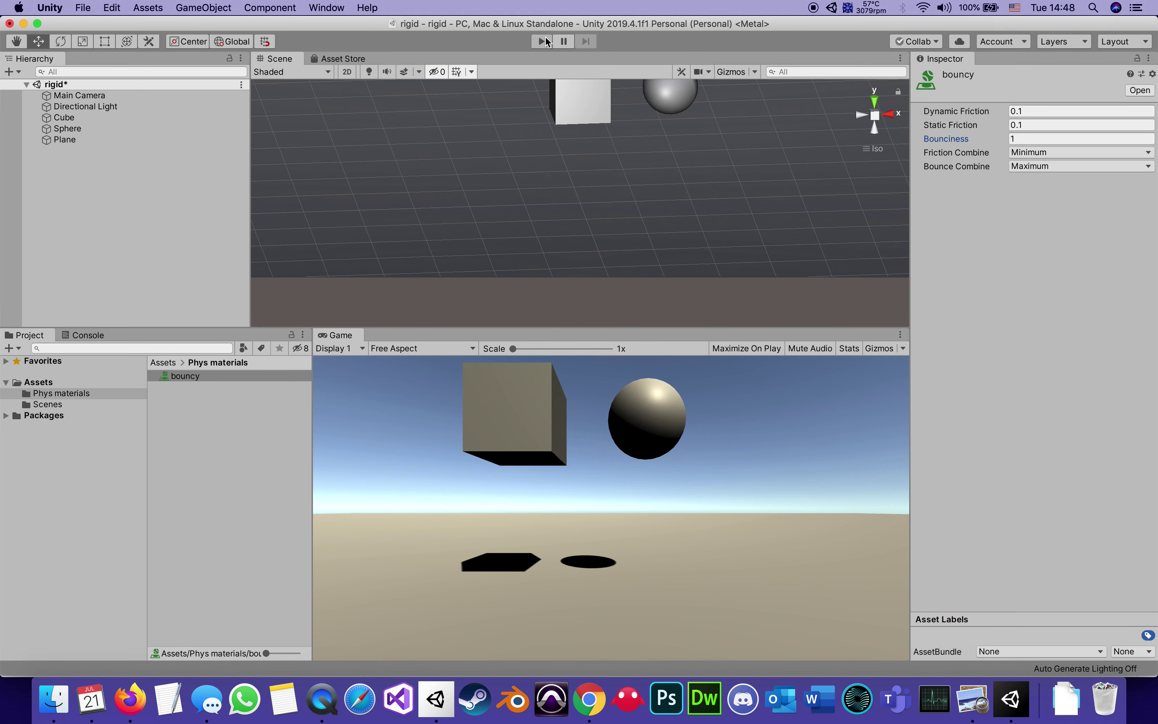
click(1014, 139)
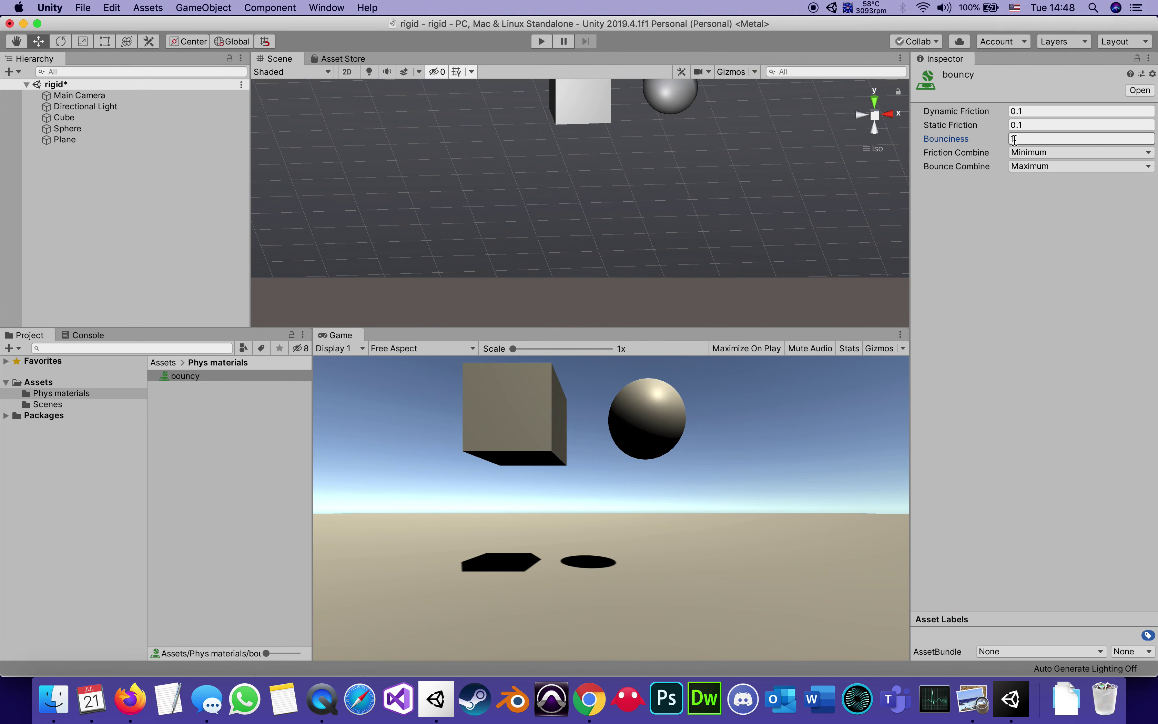
text(1)
key(Return)
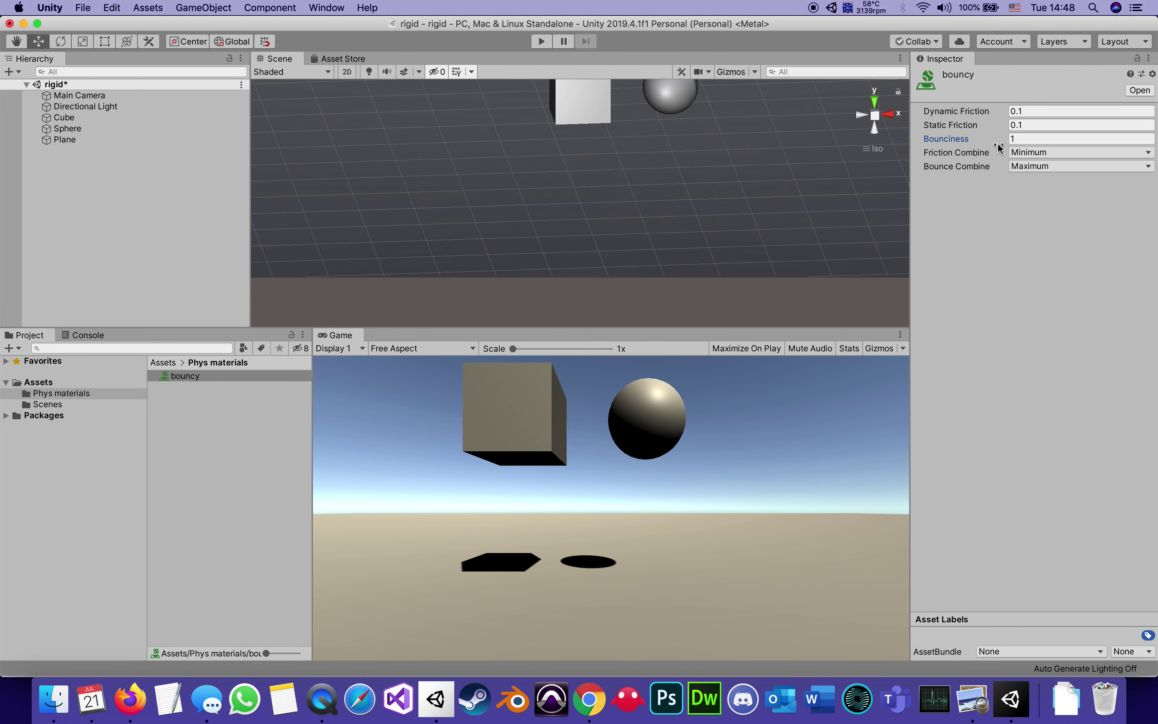
Set the bouncy material's Dynamic Friction and Static Friction to 0 and run the scene
click(969, 111)
text(0)
key(Tab)
text(0)
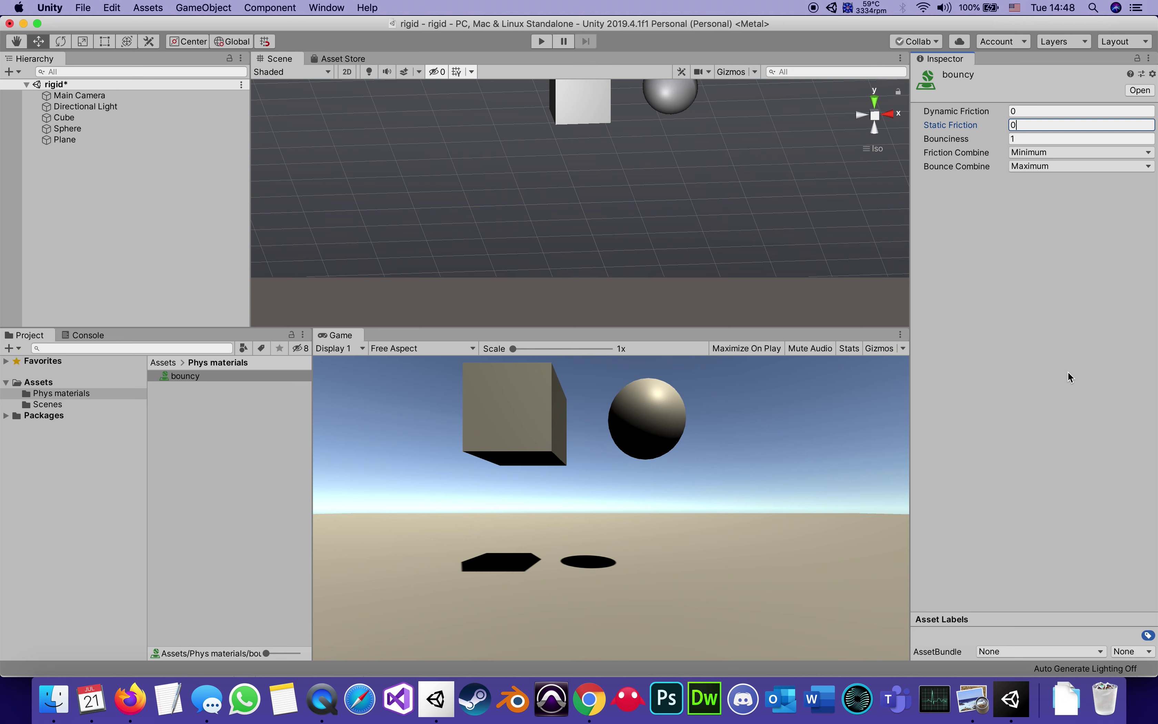
key(Return)
click(542, 41)
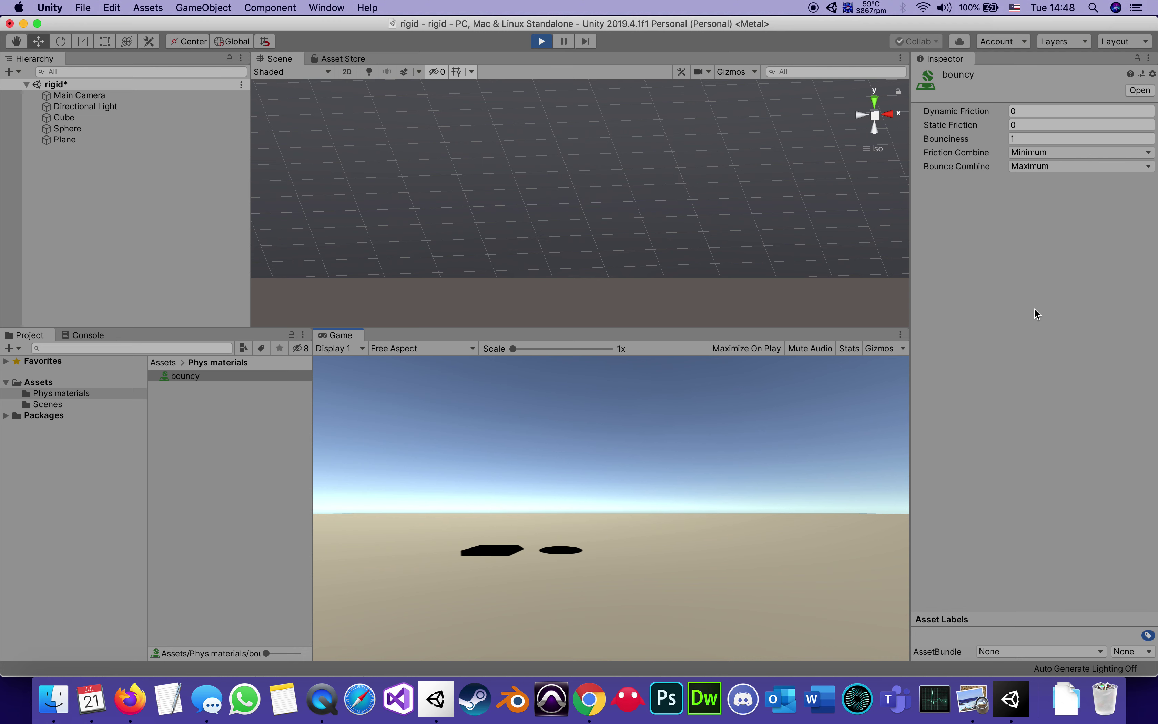
Set the bouncy material's Bounce Combine to Minimum and its Bounciness to 0.5 during play, and stop the run
click(1030, 166)
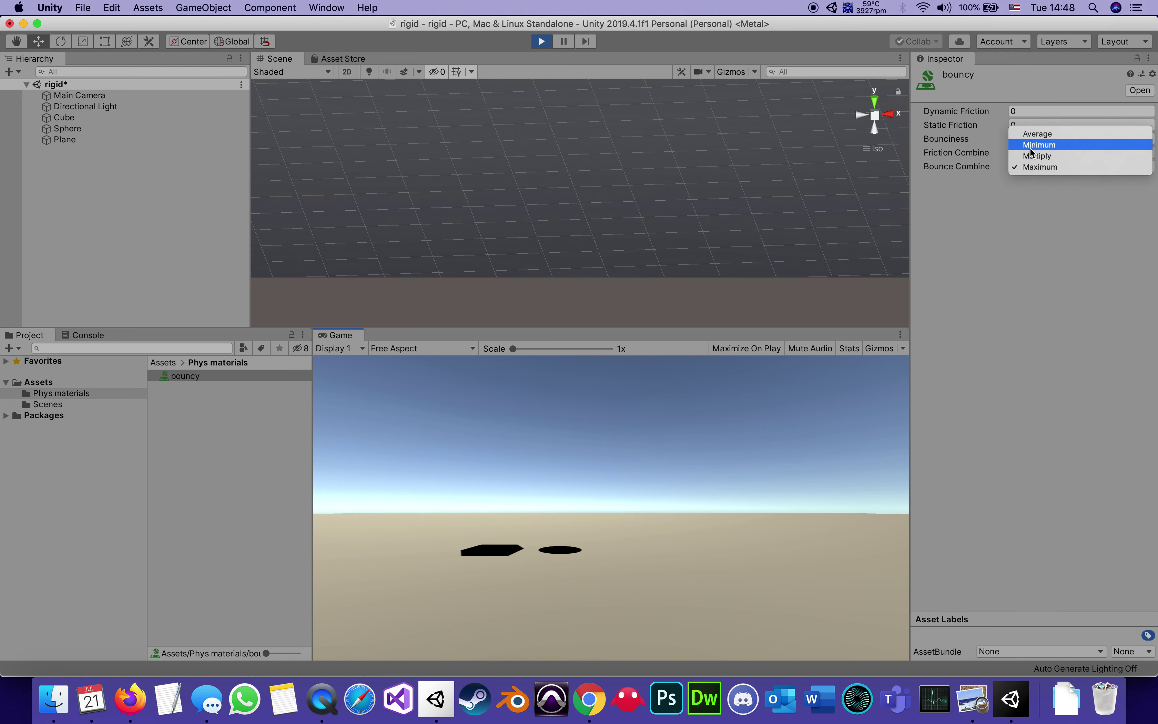
click(1030, 146)
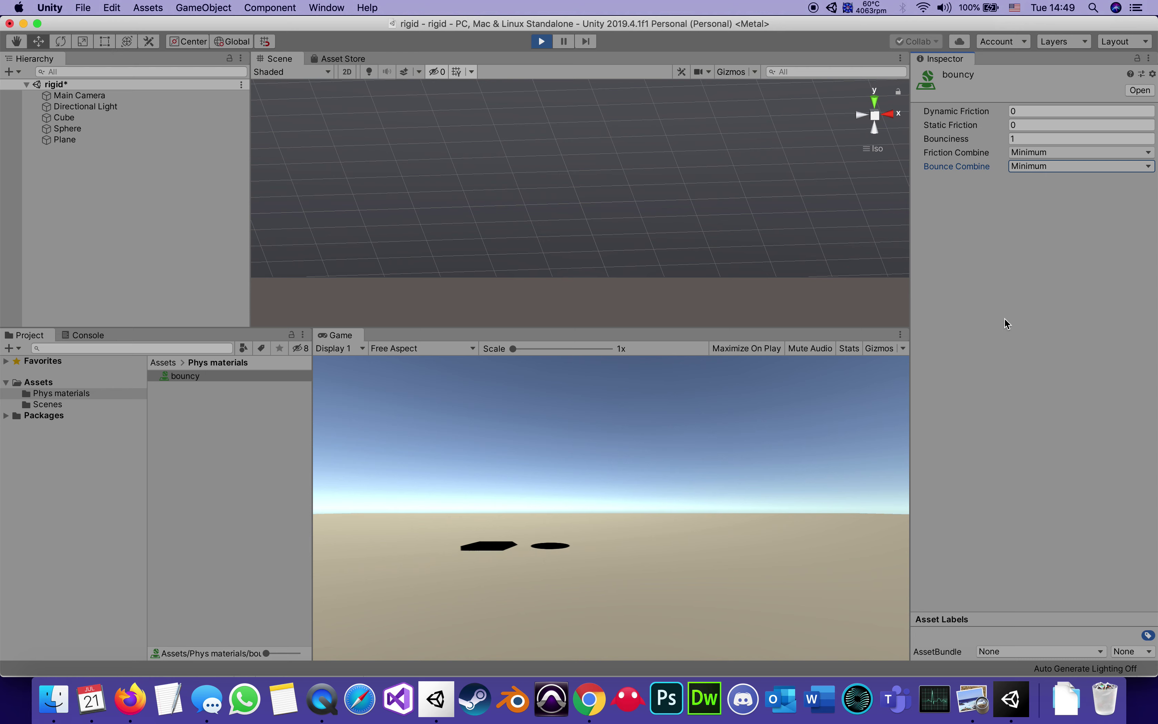
click(1015, 139)
text(0.)
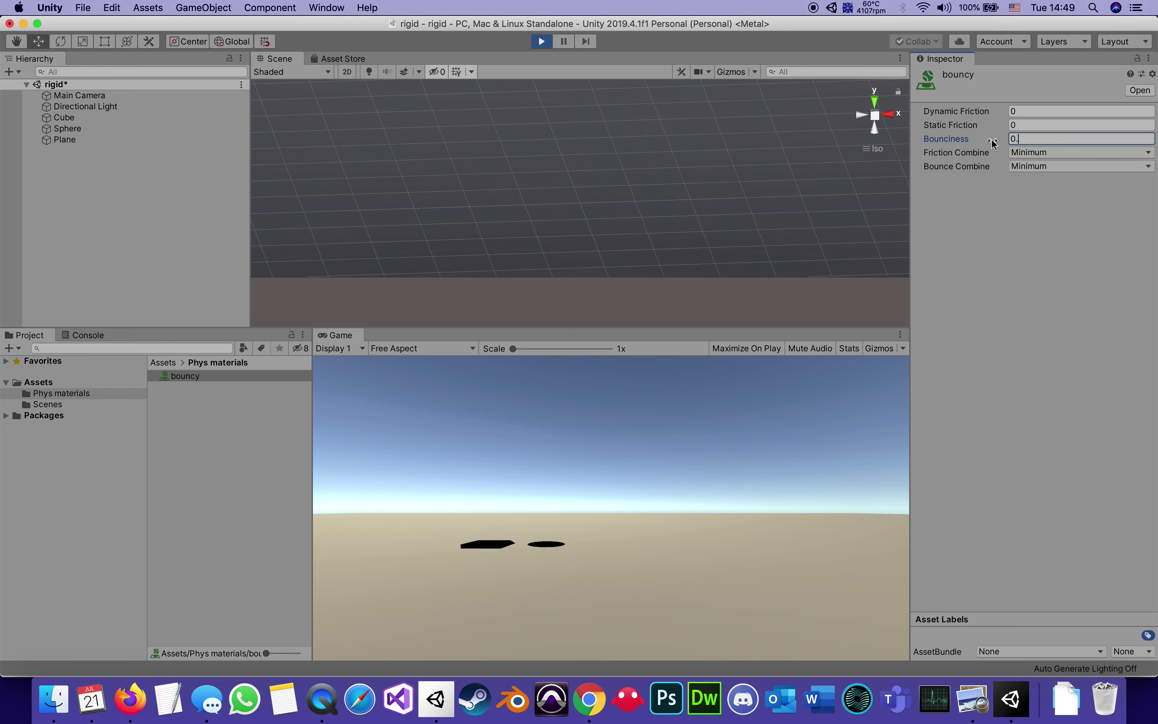
text(5)
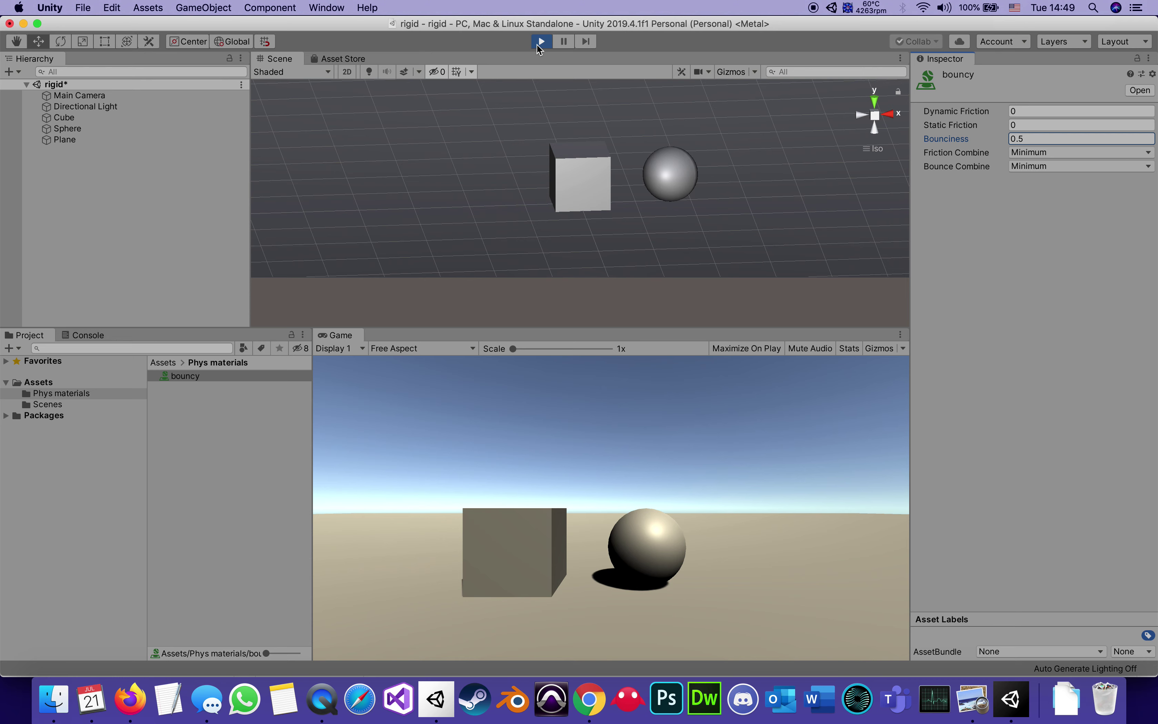
click(536, 44)
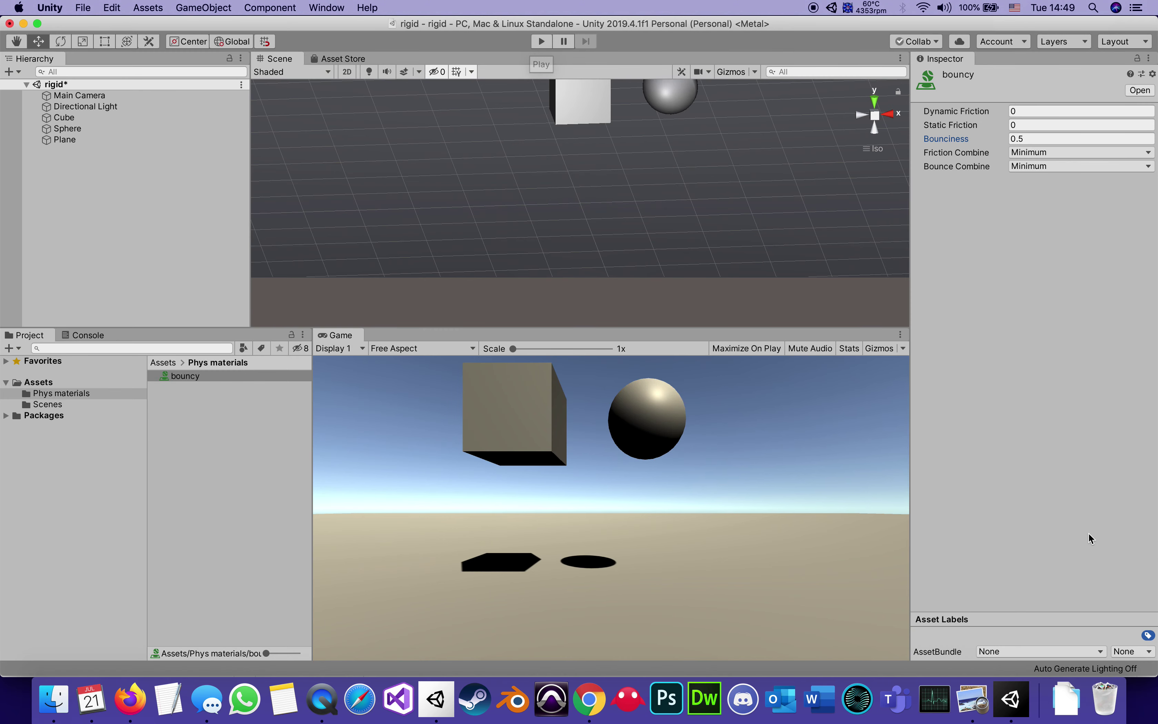
Select the Cube in the scene and examine its Box Collider and Rigidbody settings
click(518, 425)
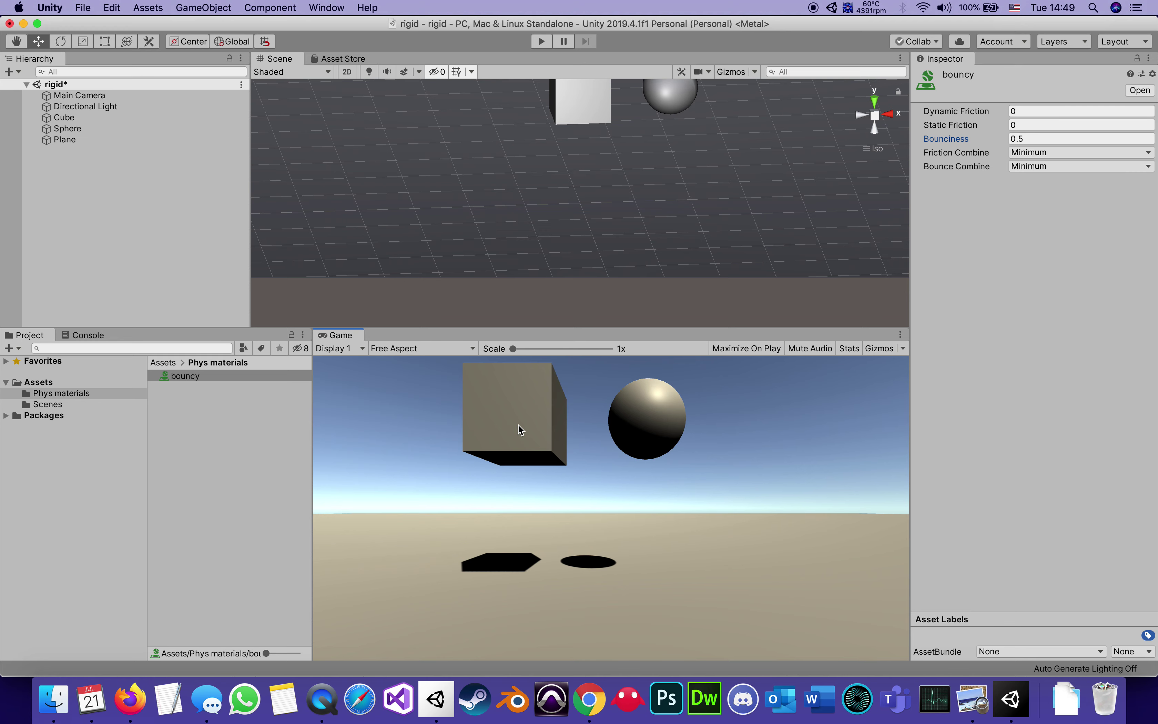
click(569, 92)
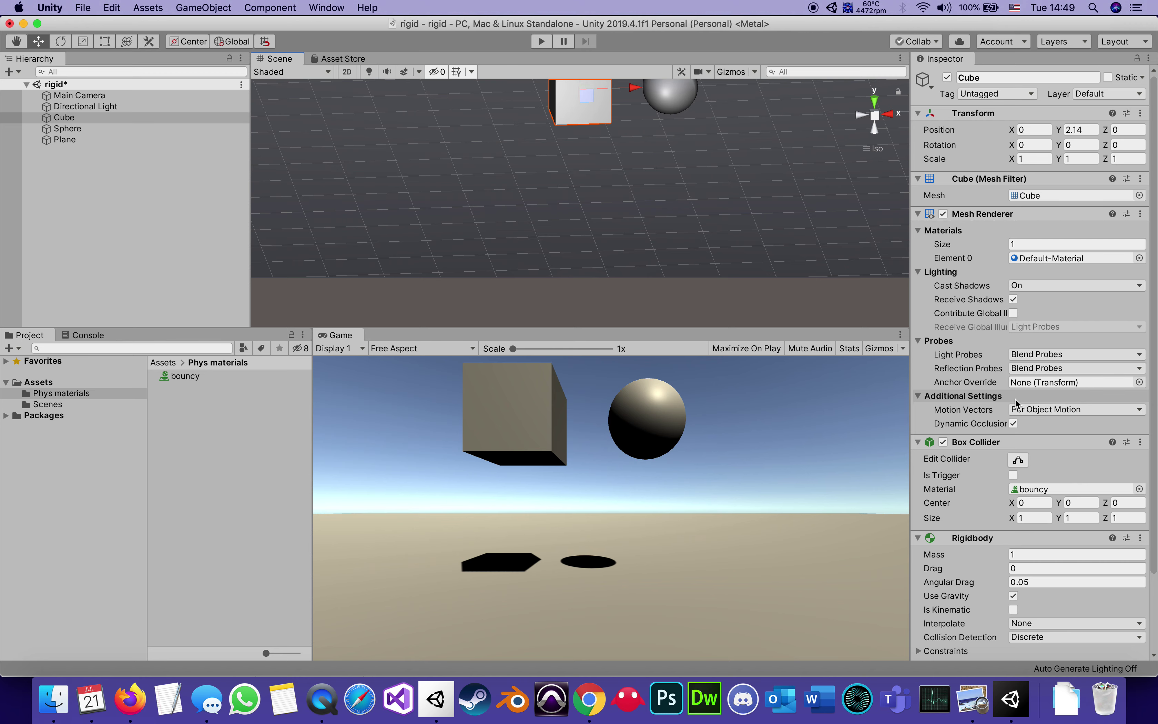
scroll(1017, 402, down, 5)
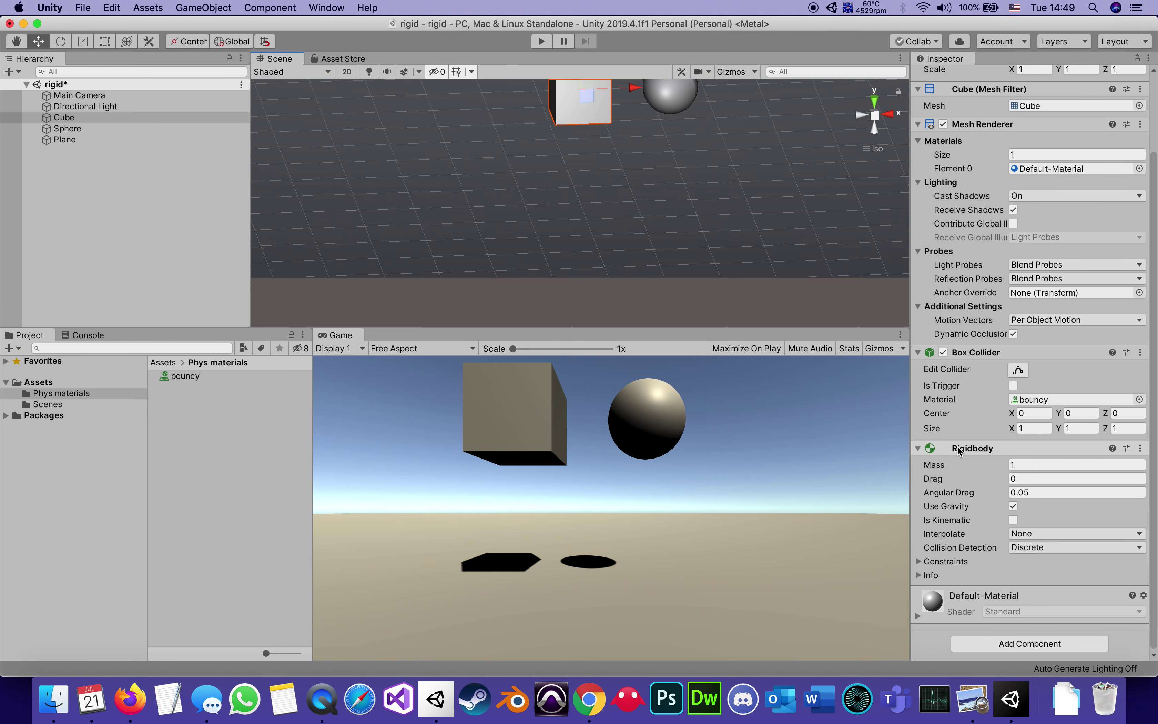
Set the Mass of the Cube's Rigidbody to 0.01 and test the fall in a run of the scene
click(1022, 464)
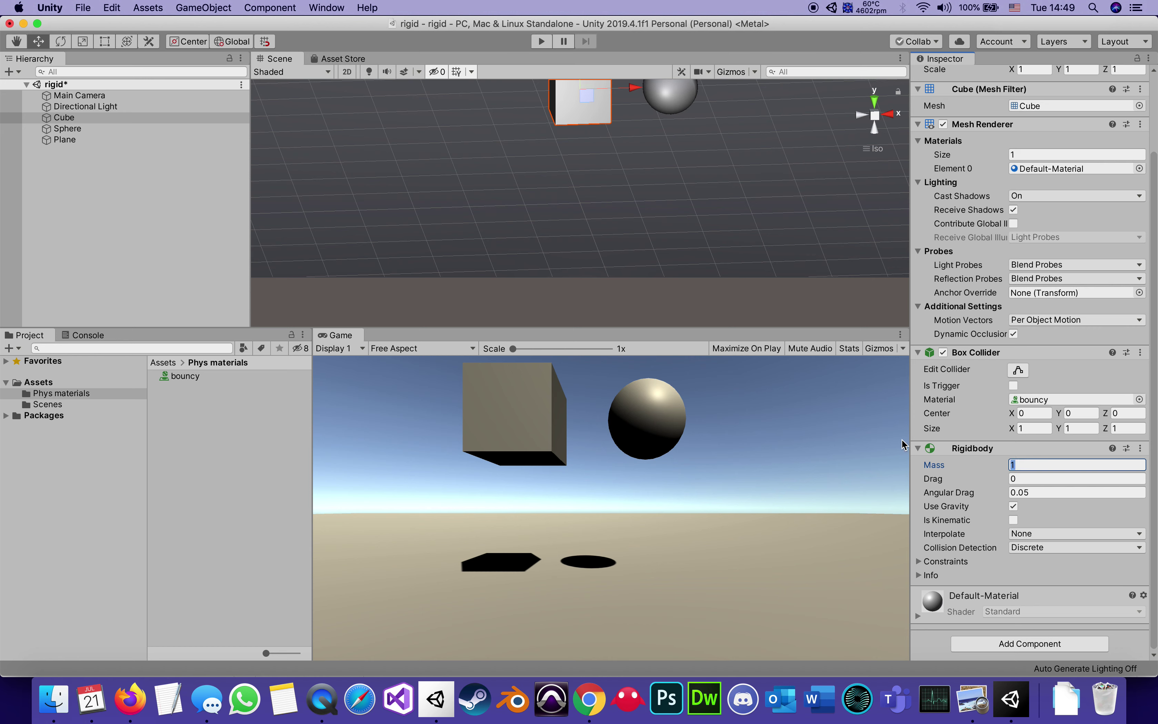
text(0.01)
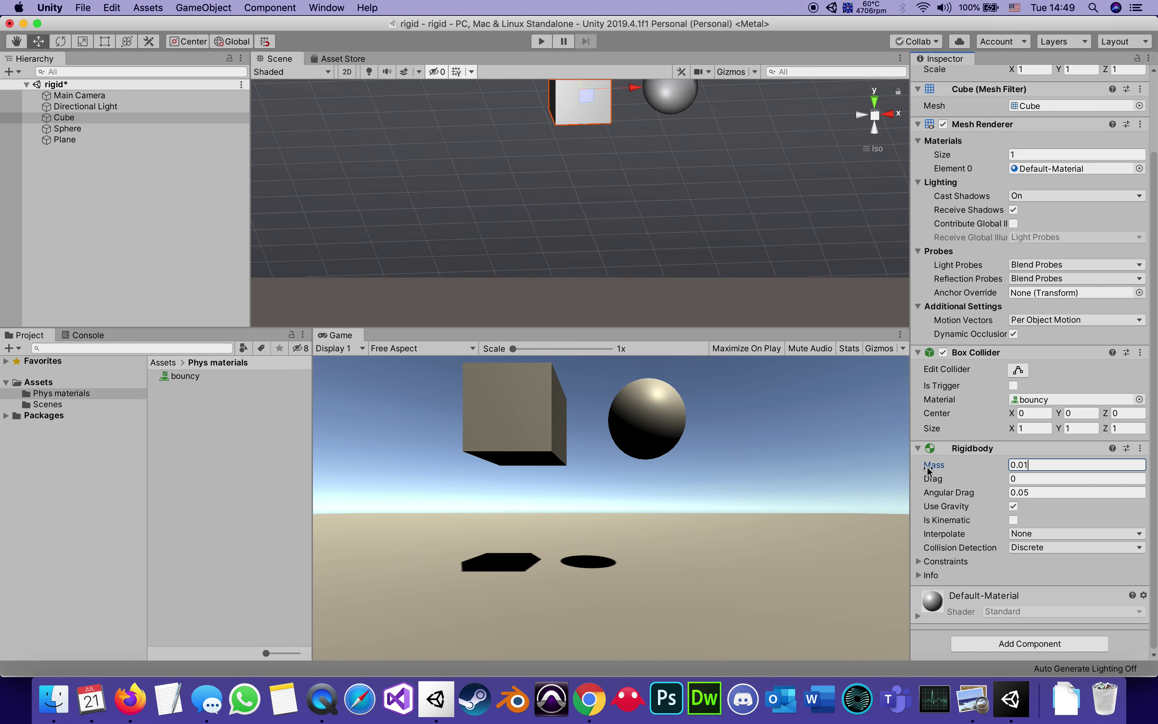
click(542, 43)
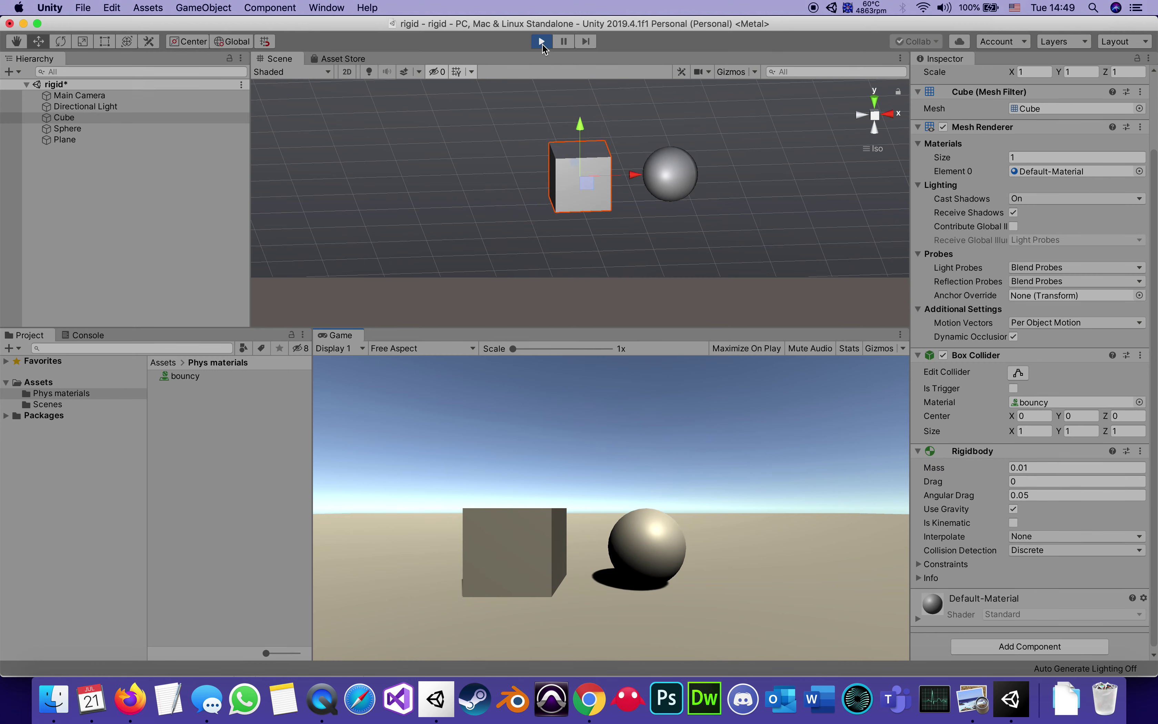
click(542, 42)
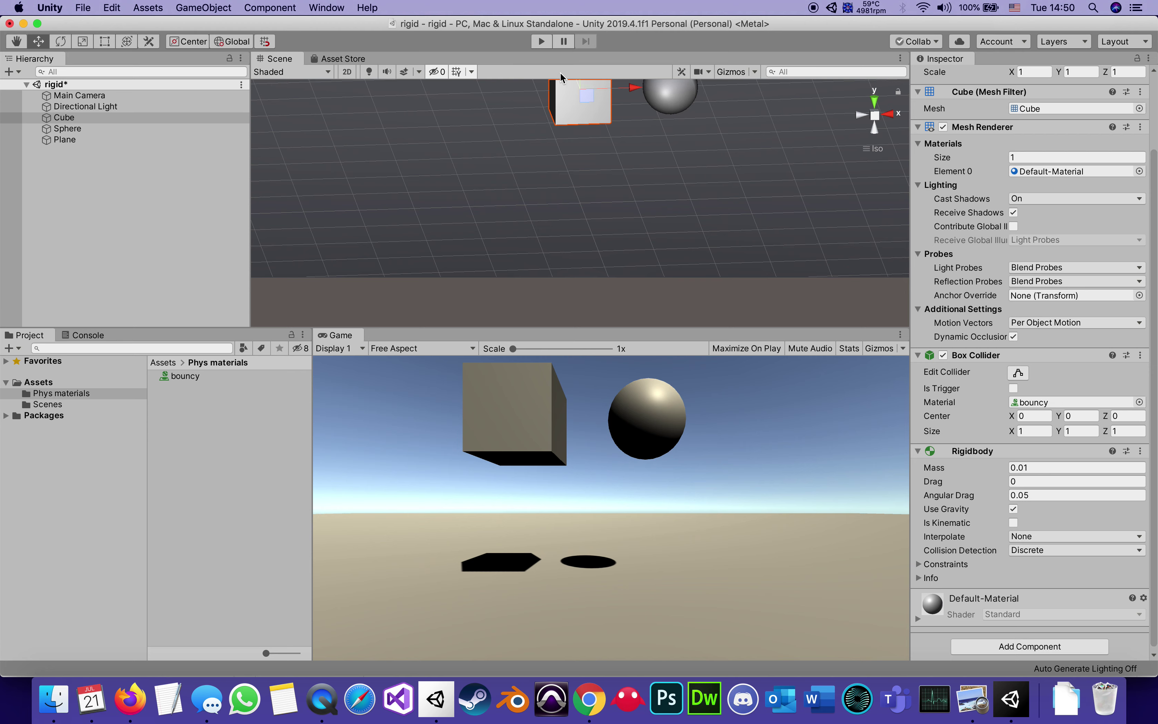
Run the scene again, push the Sphere along the X axis against the Cube during play, and stop the run
click(542, 42)
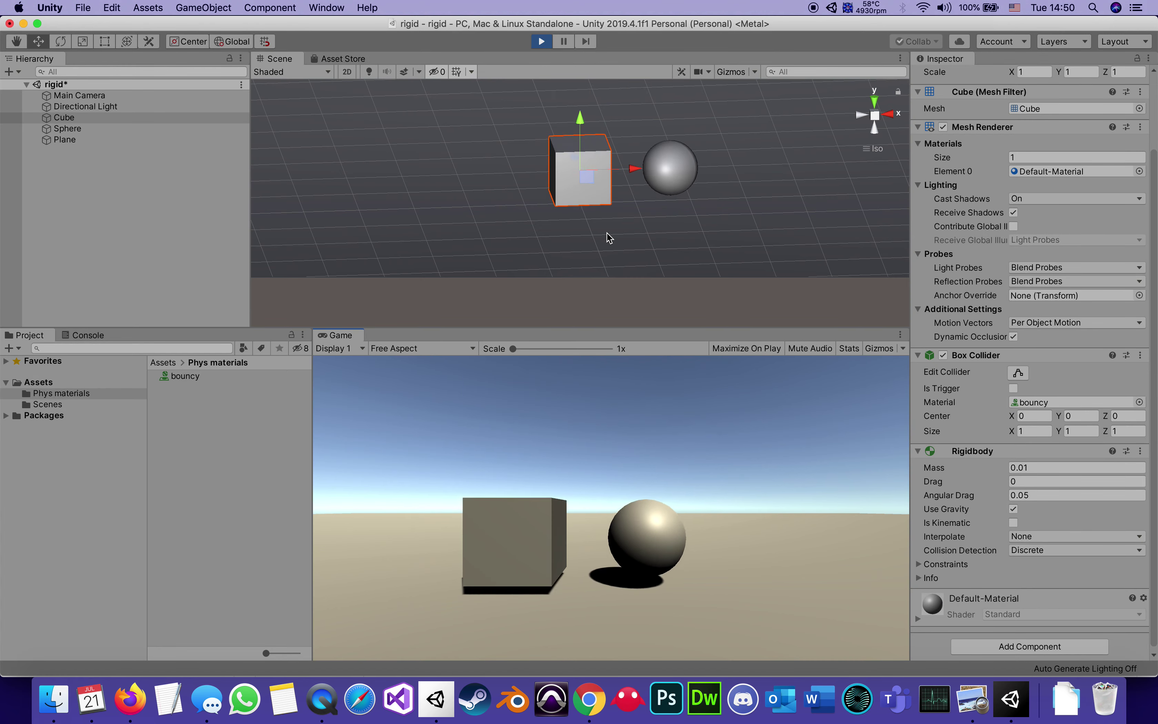
click(664, 187)
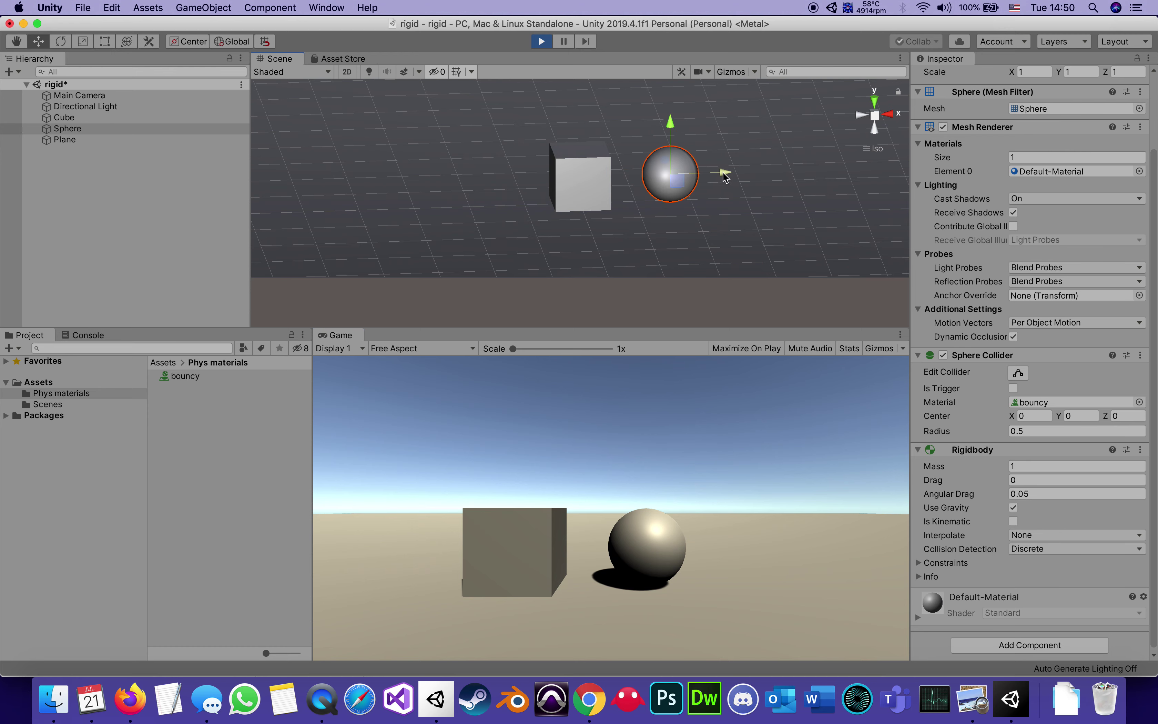
drag(724, 173, 759, 224)
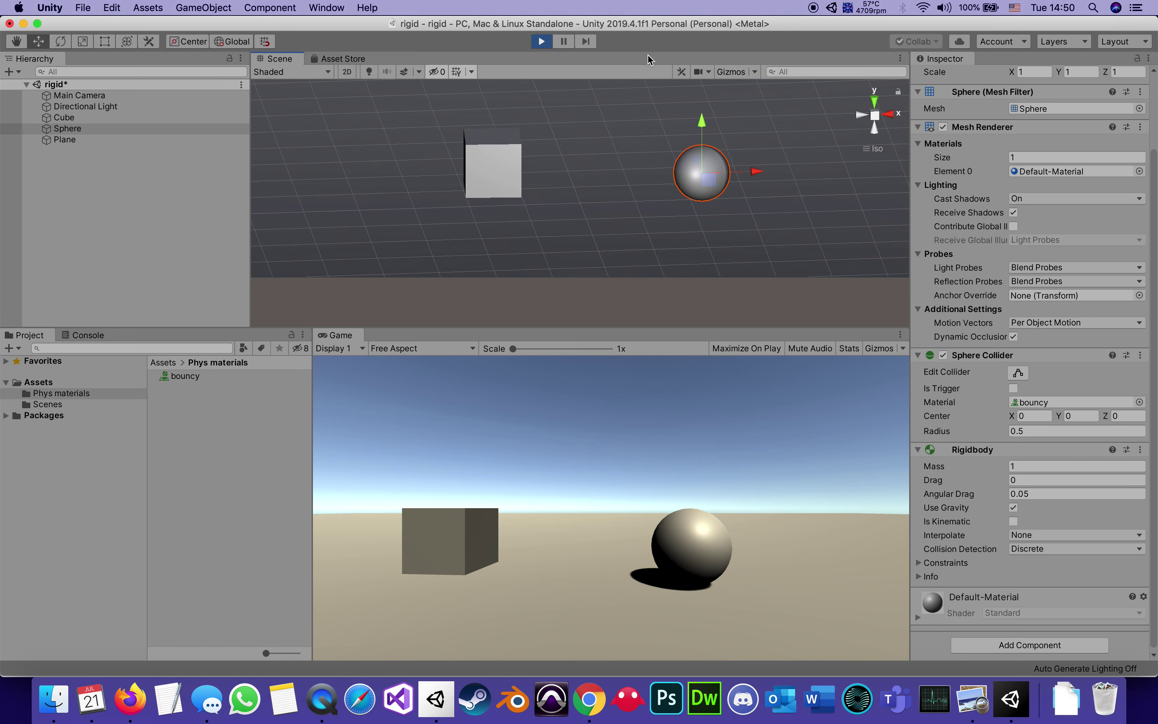
click(543, 41)
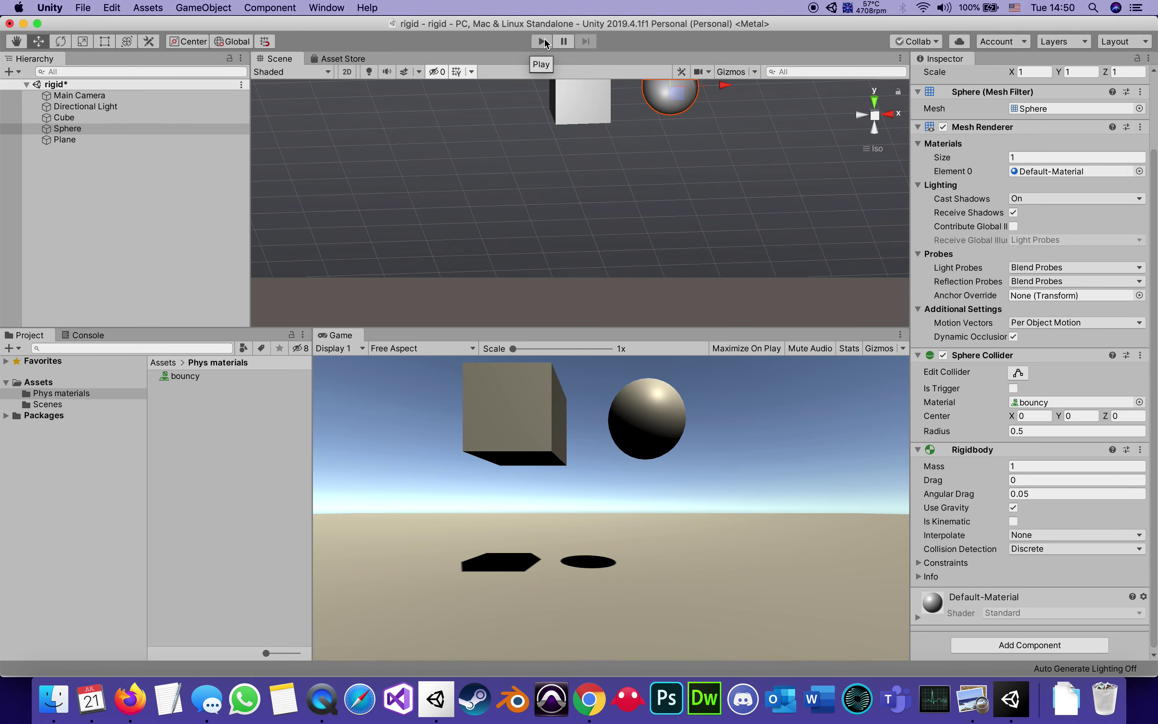